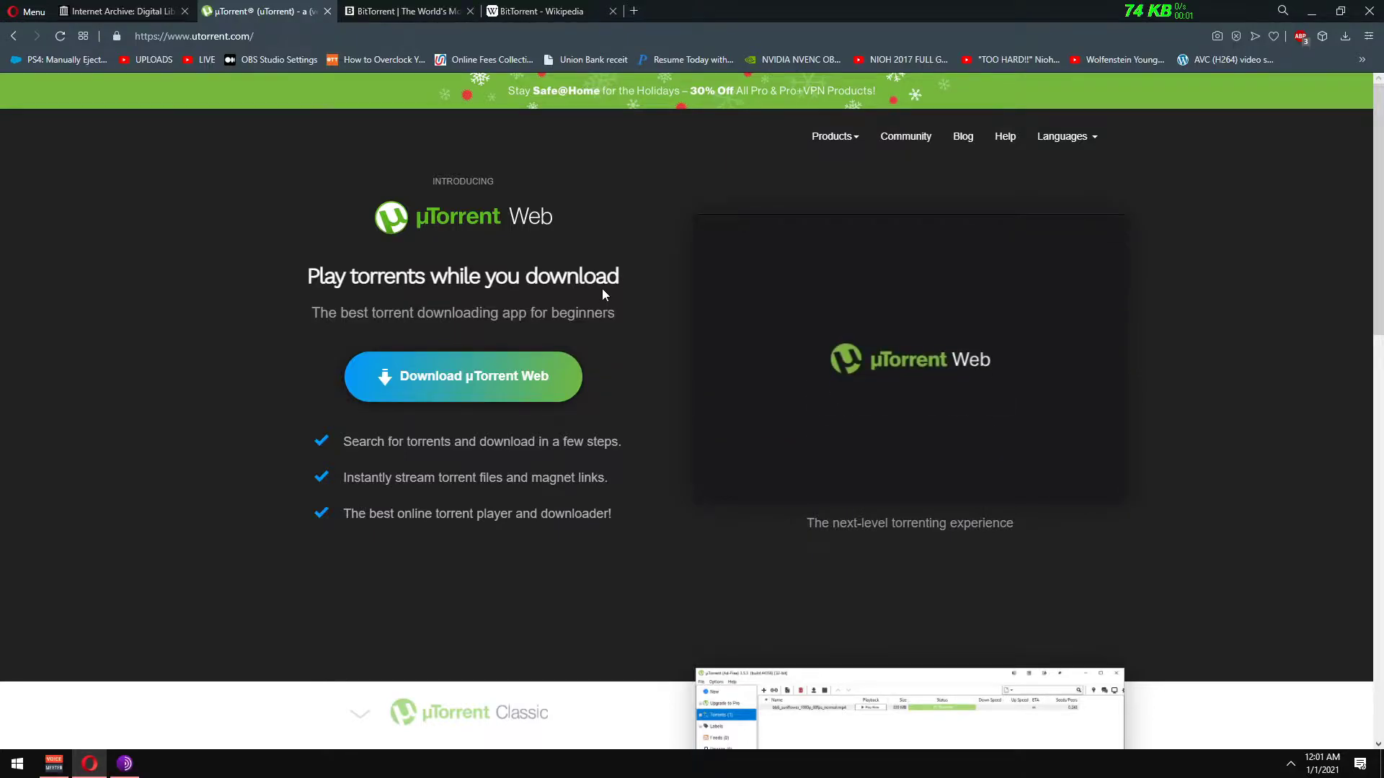
- Look over the BitTorrent website's home page and the Wikipedia article on BitTorrent
left_click(389, 13)
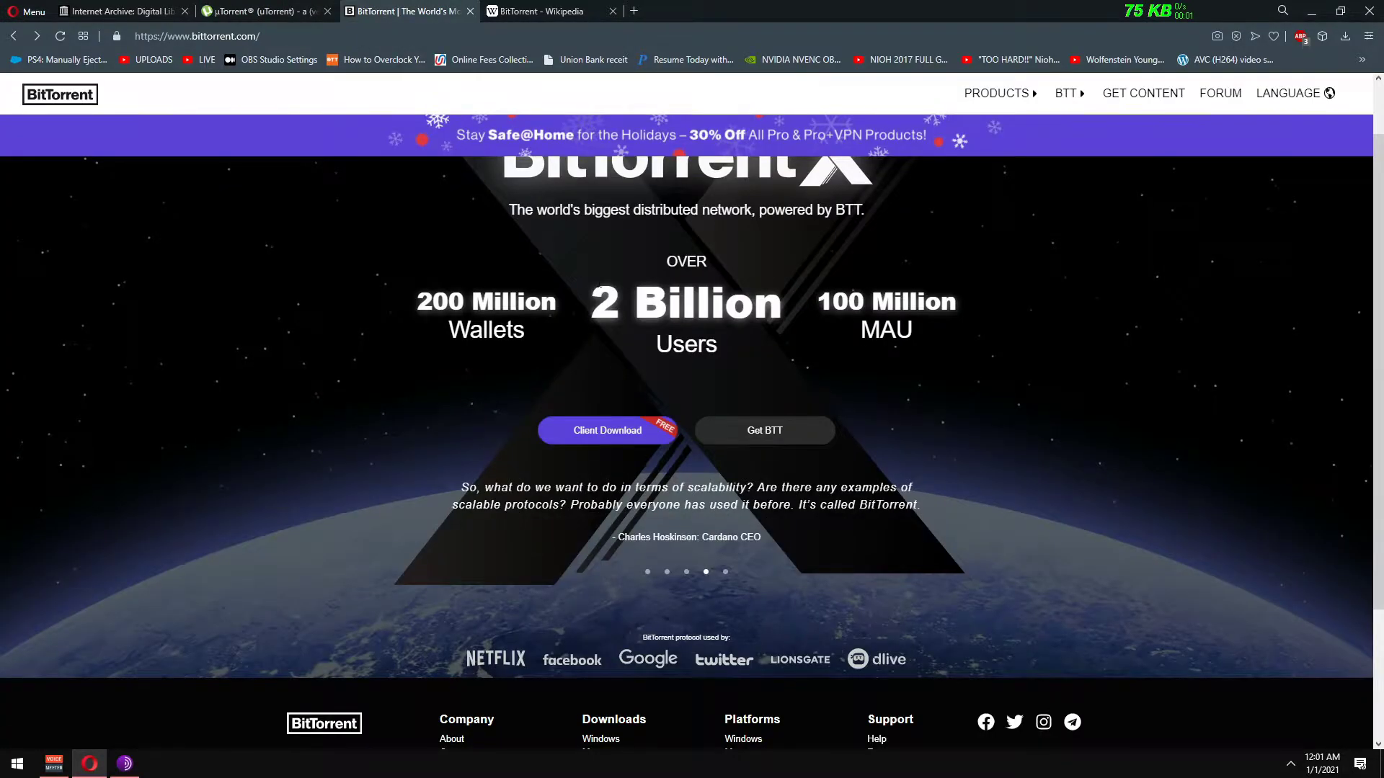
scroll(599, 287, "up", 1)
scroll(677, 482, "down", 2)
scroll(575, 388, "up", 2)
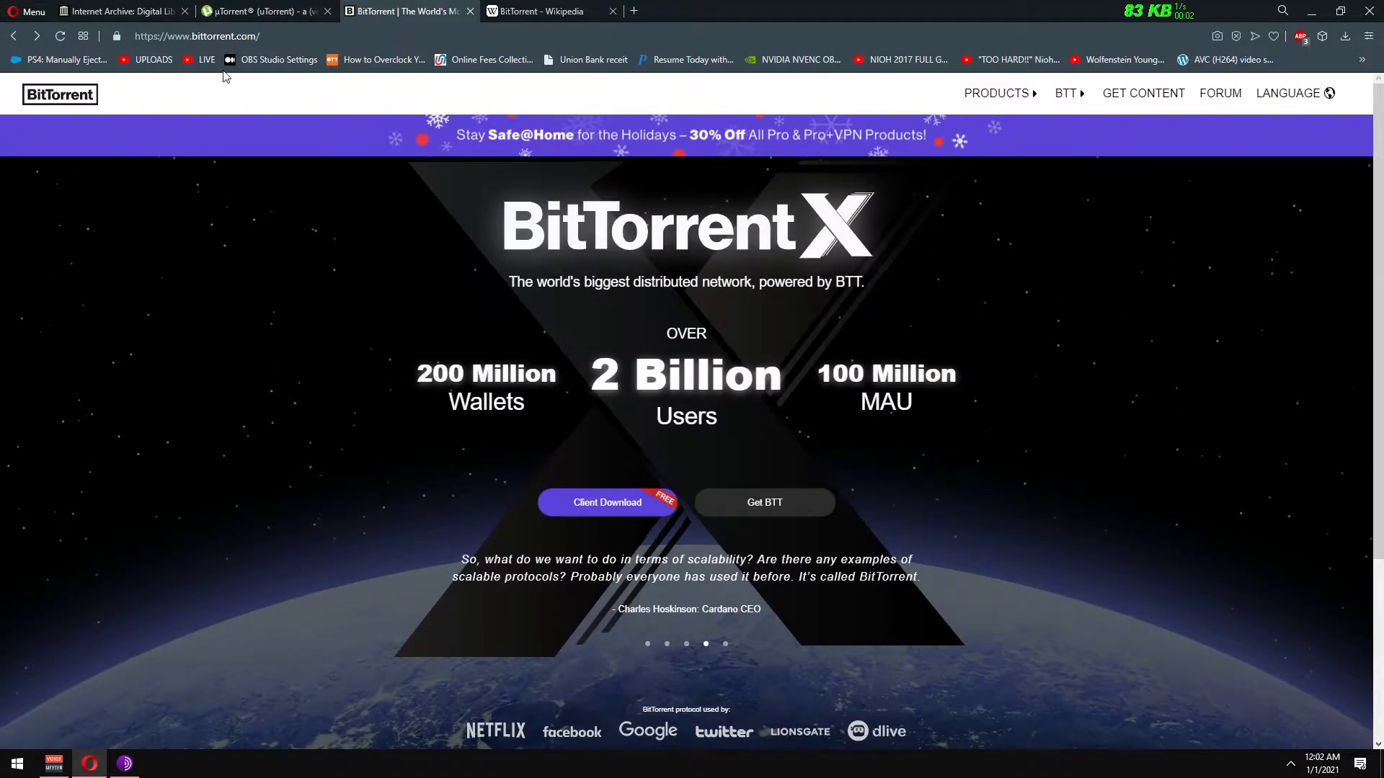
left_click(541, 10)
- View the download program shortcuts on the desktop and the µTorrent Web page in the browser
left_click(1309, 12)
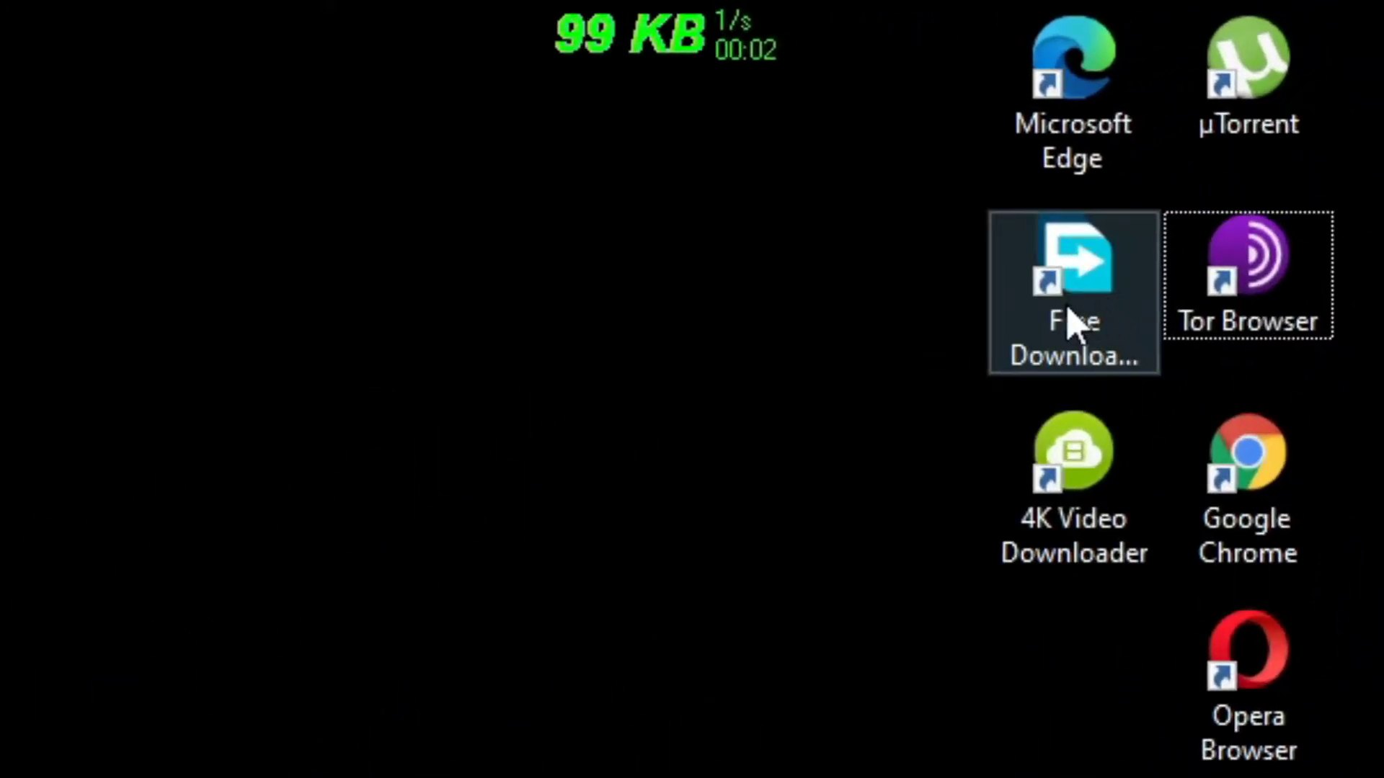
left_click(1103, 242)
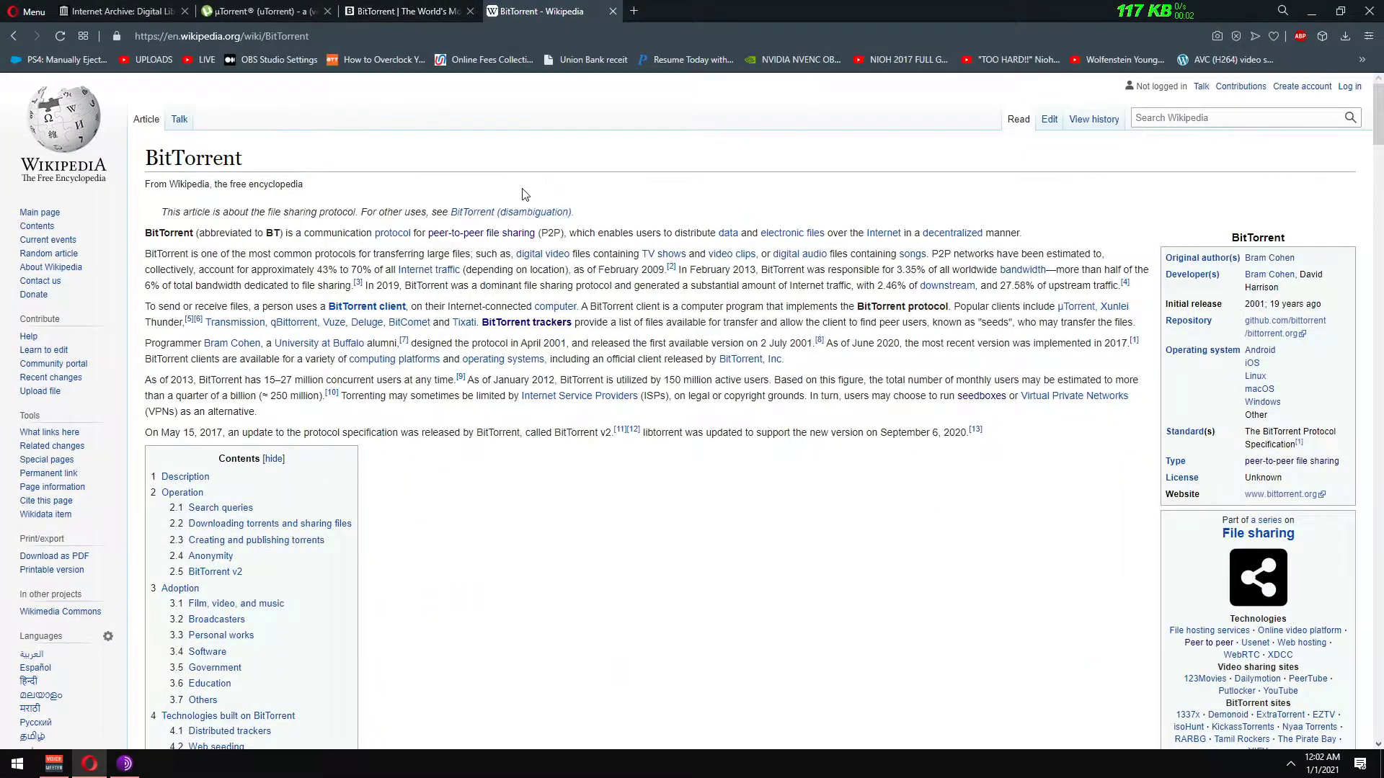
left_click(260, 11)
left_click(911, 343)
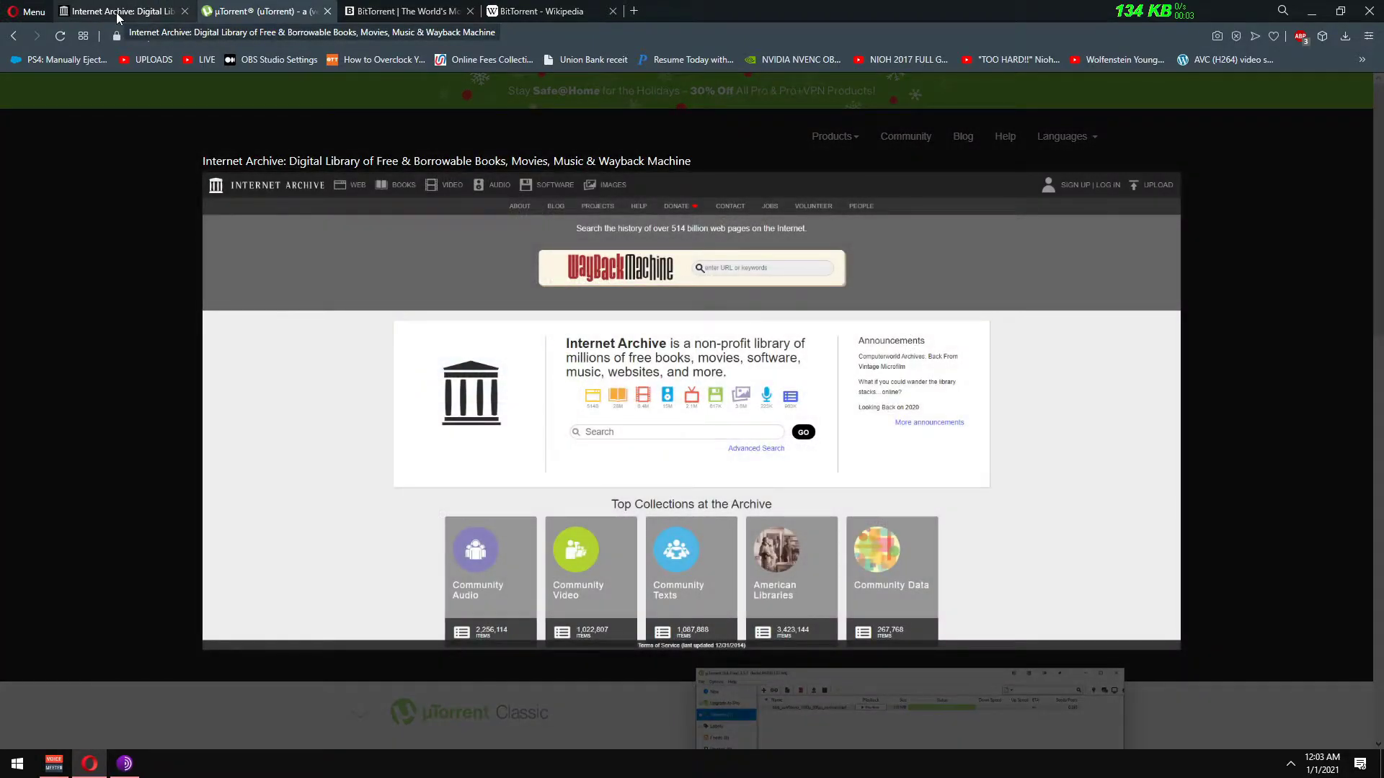
- Go to the Internet Archive home page and look over its search area and top collections
left_click(117, 14)
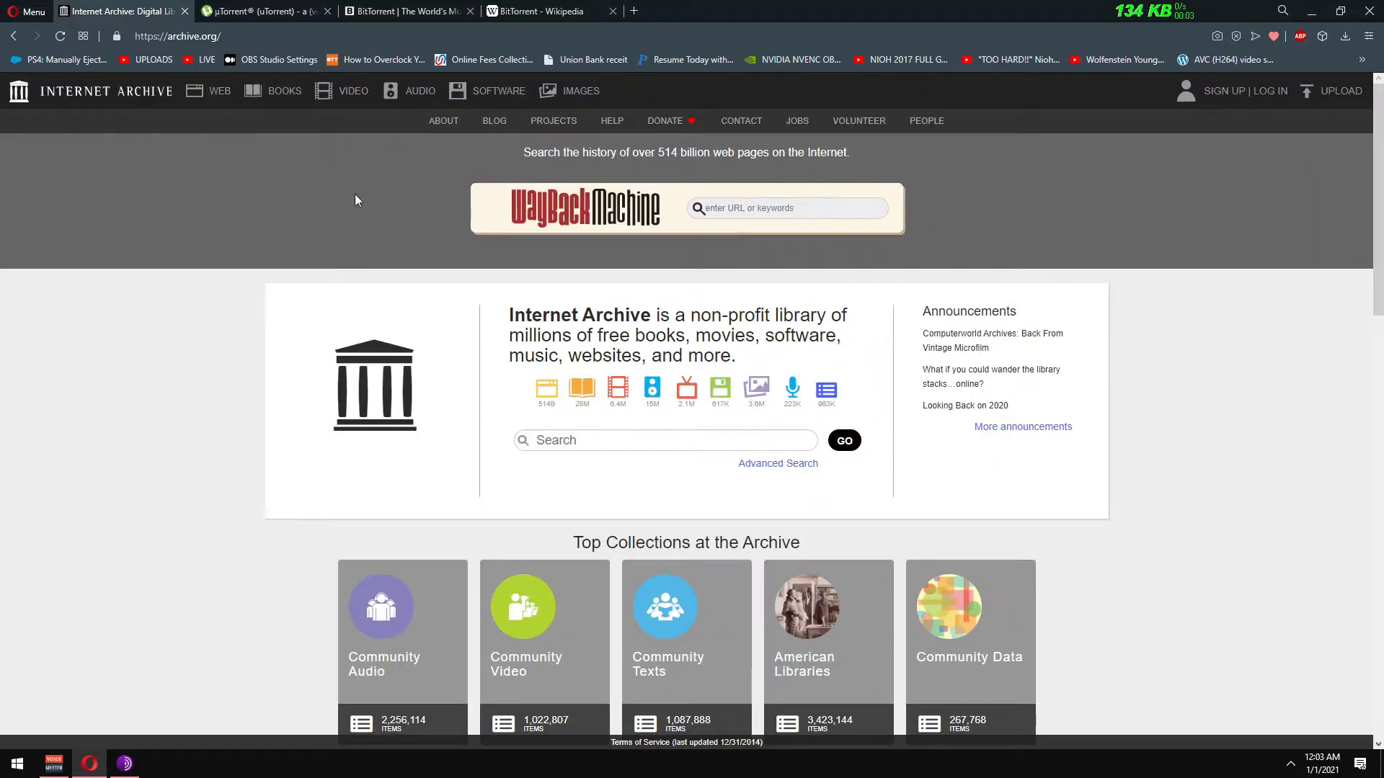
scroll(997, 492, "down", 3)
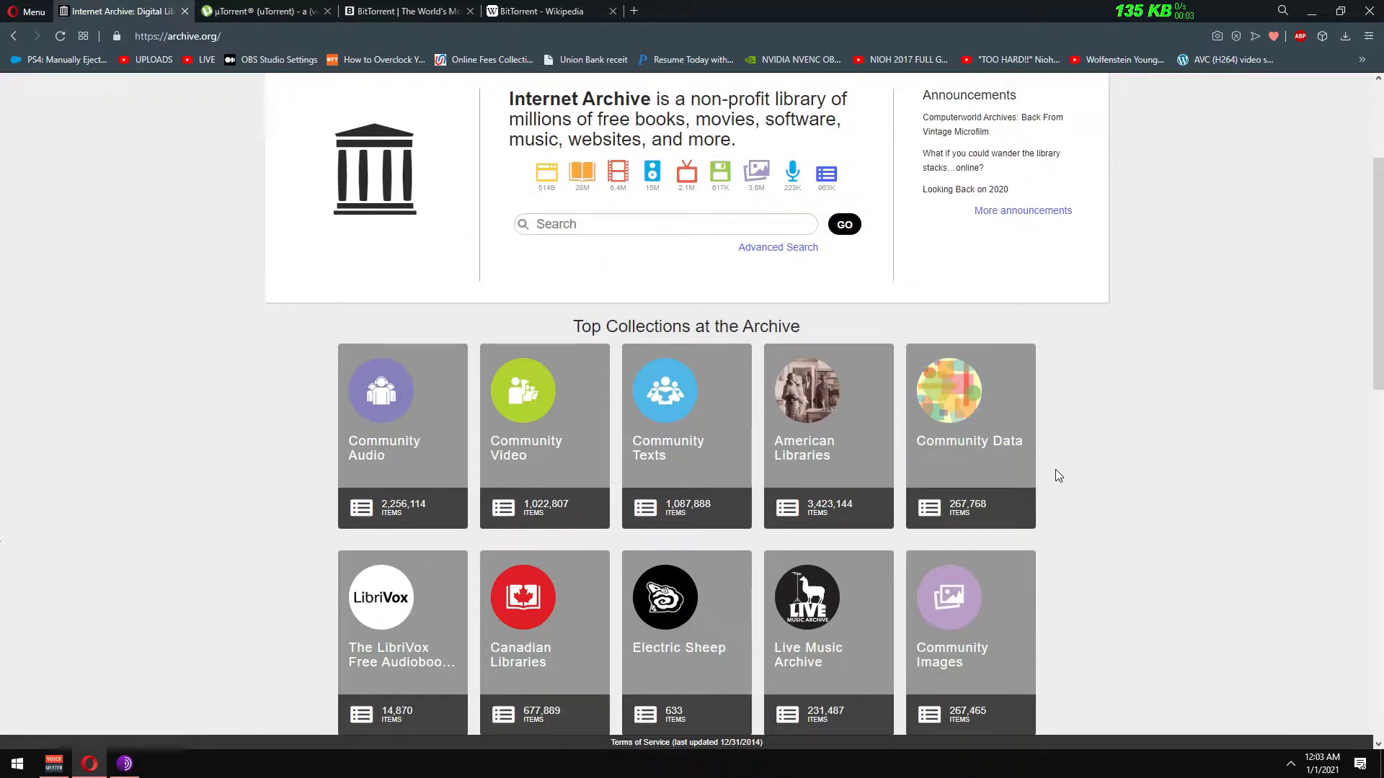
scroll(222, 149, "up", 3)
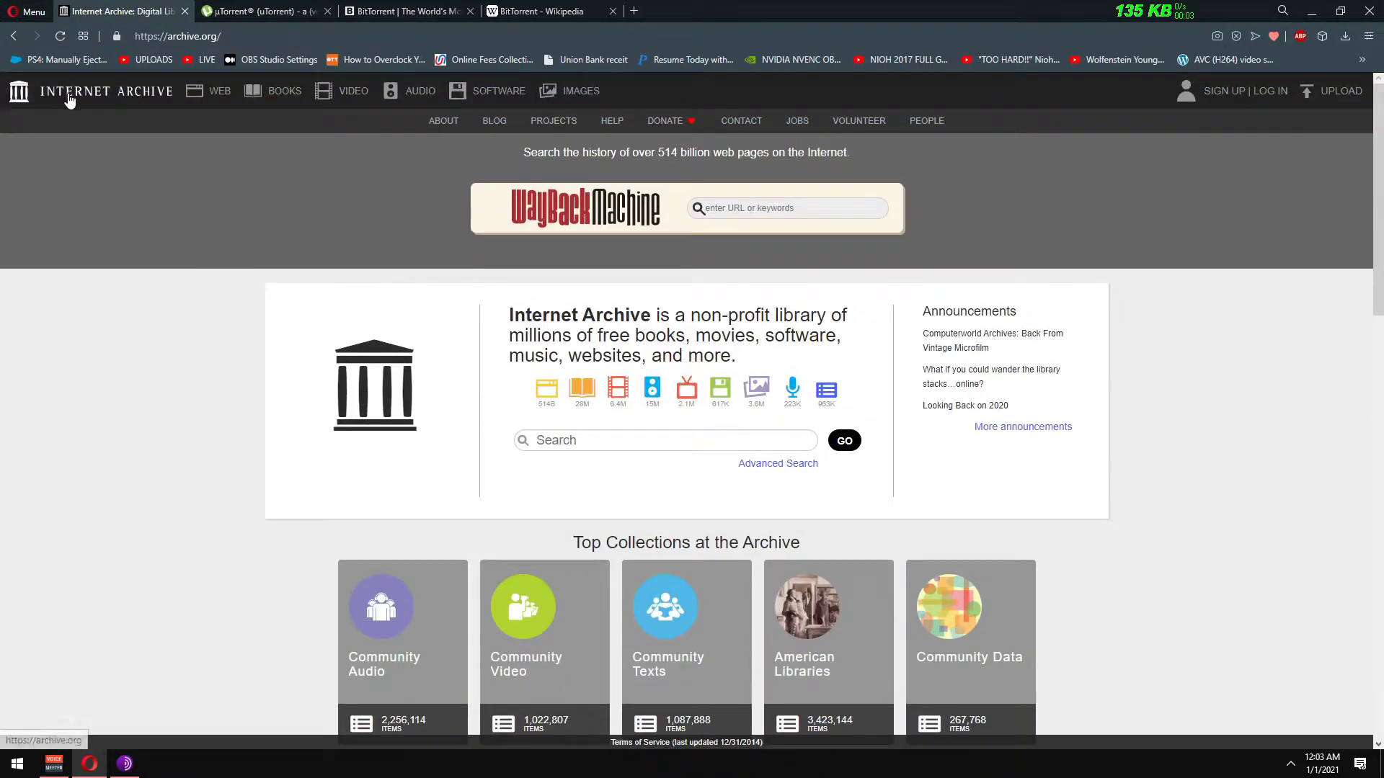
scroll(1127, 464, "down", 7)
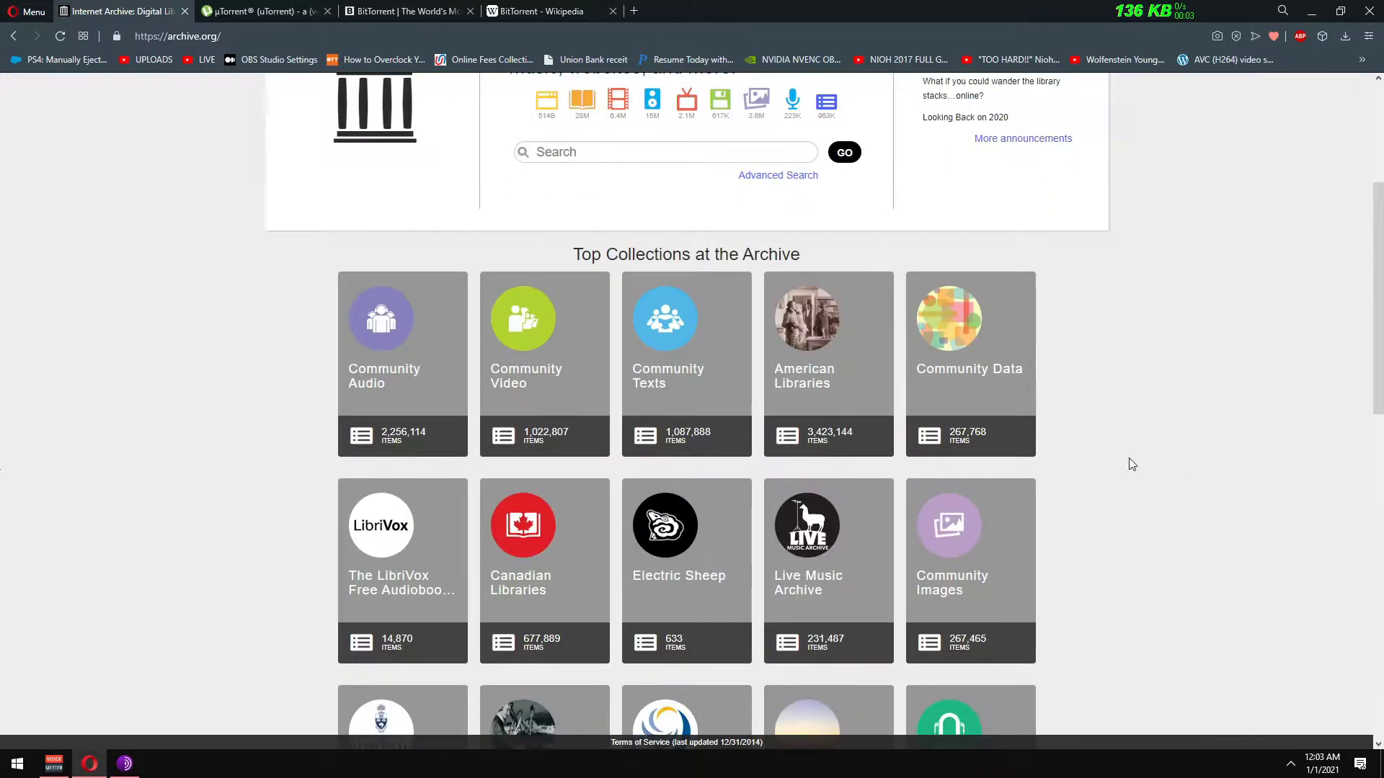
scroll(454, 391, "up", 5)
scroll(1118, 500, "down", 2)
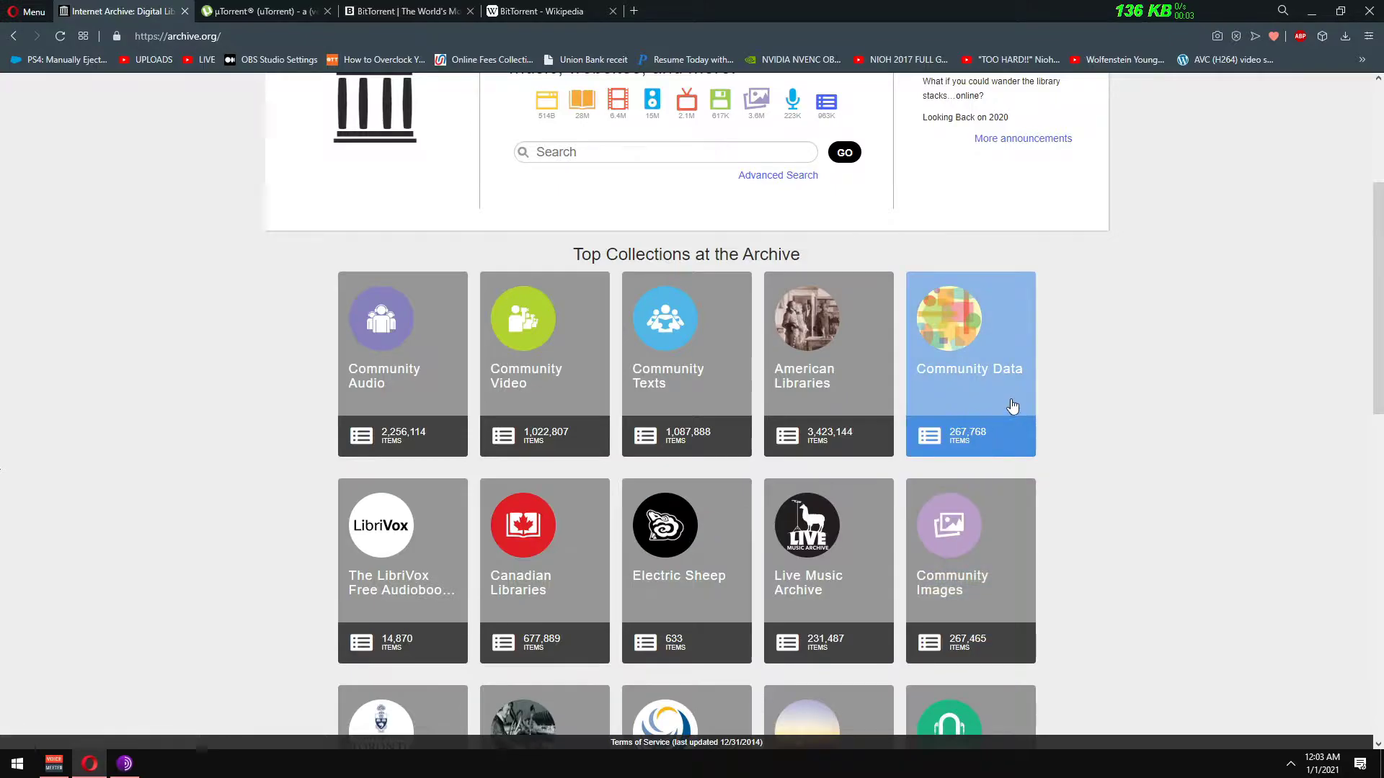
scroll(686, 402, "up", 4)
scroll(561, 402, "down", 1)
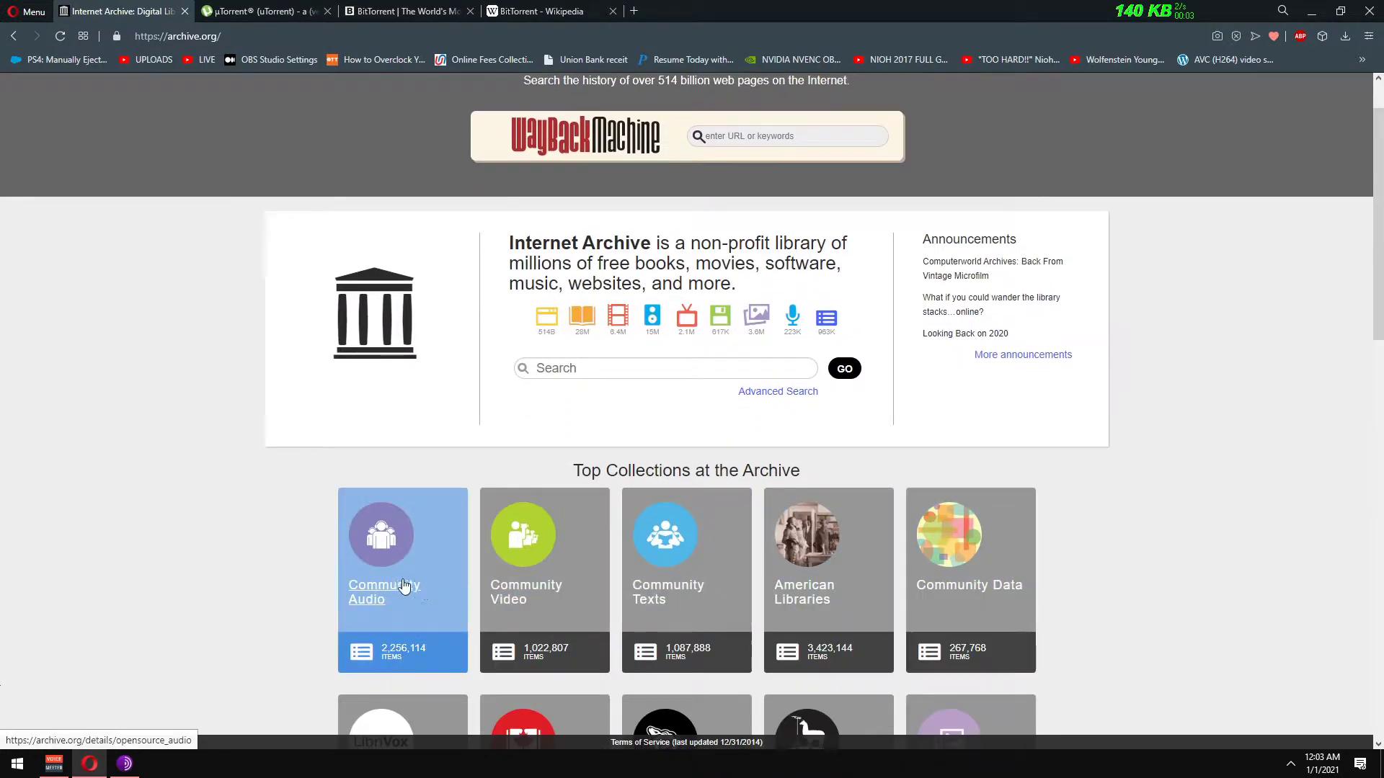
- Open the Vietnam Travel Guide Hanoi, Ha Long Bay, Ho Chi Minh item from the Community Video collection
left_click(554, 559)
scroll(1288, 499, "down", 2)
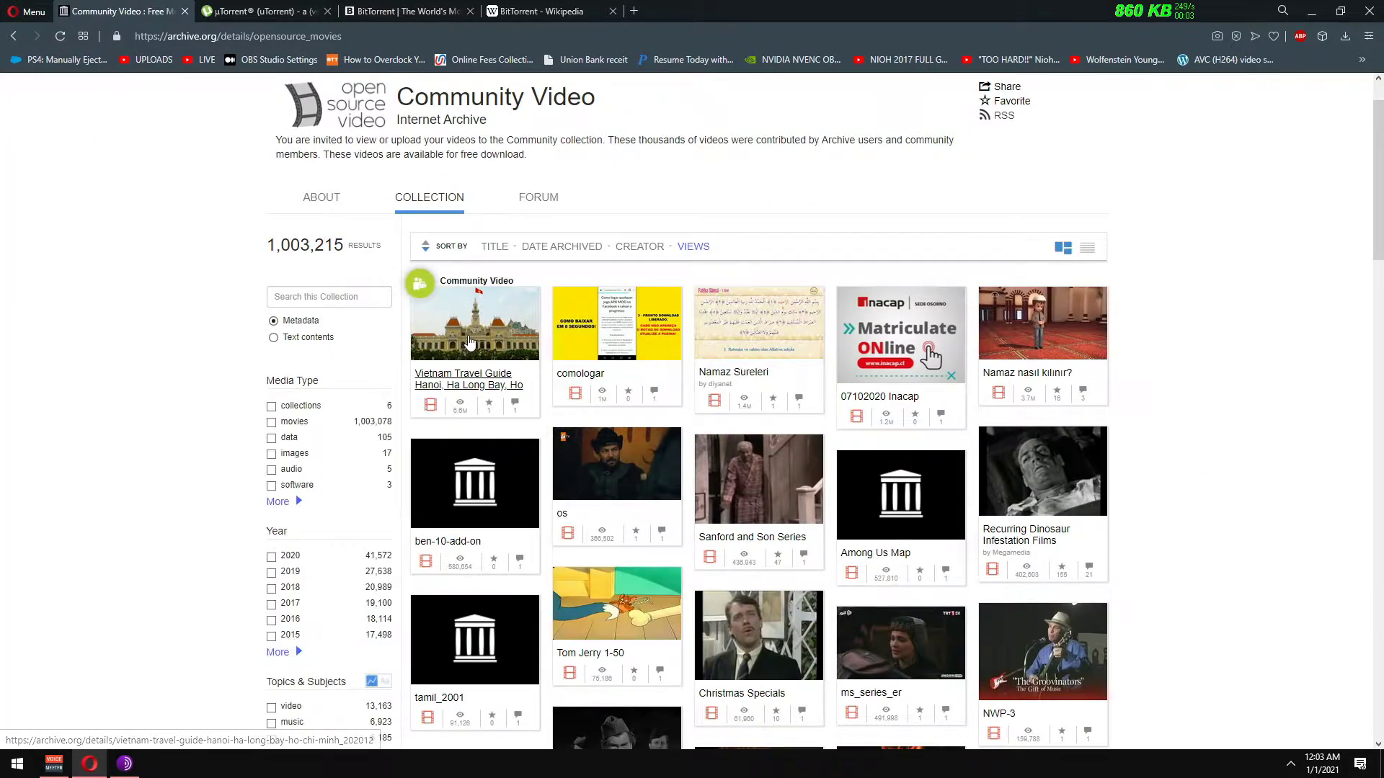
left_click(474, 324)
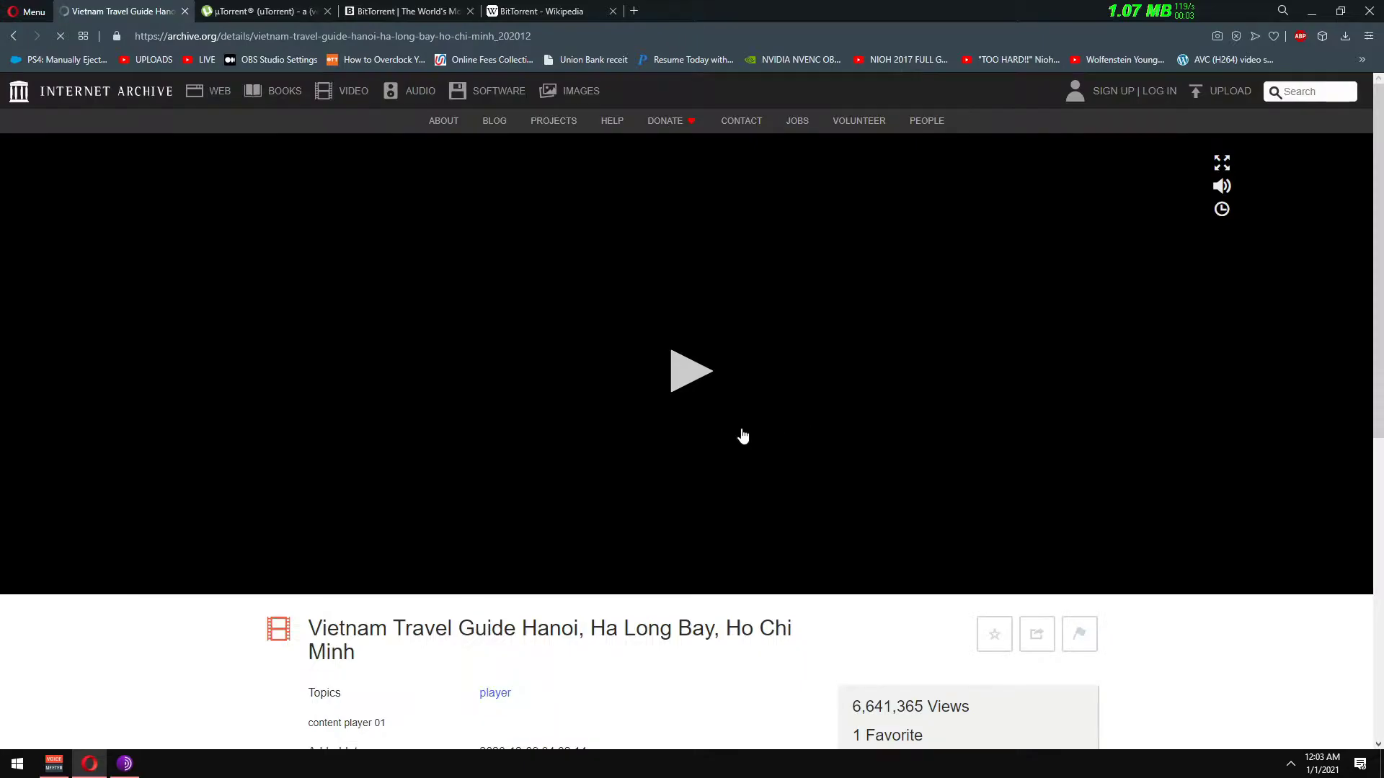
- Download the Vietnam Travel Guide item's torrent file from its download options
scroll(377, 275, "down", 5)
scroll(762, 405, "up", 3)
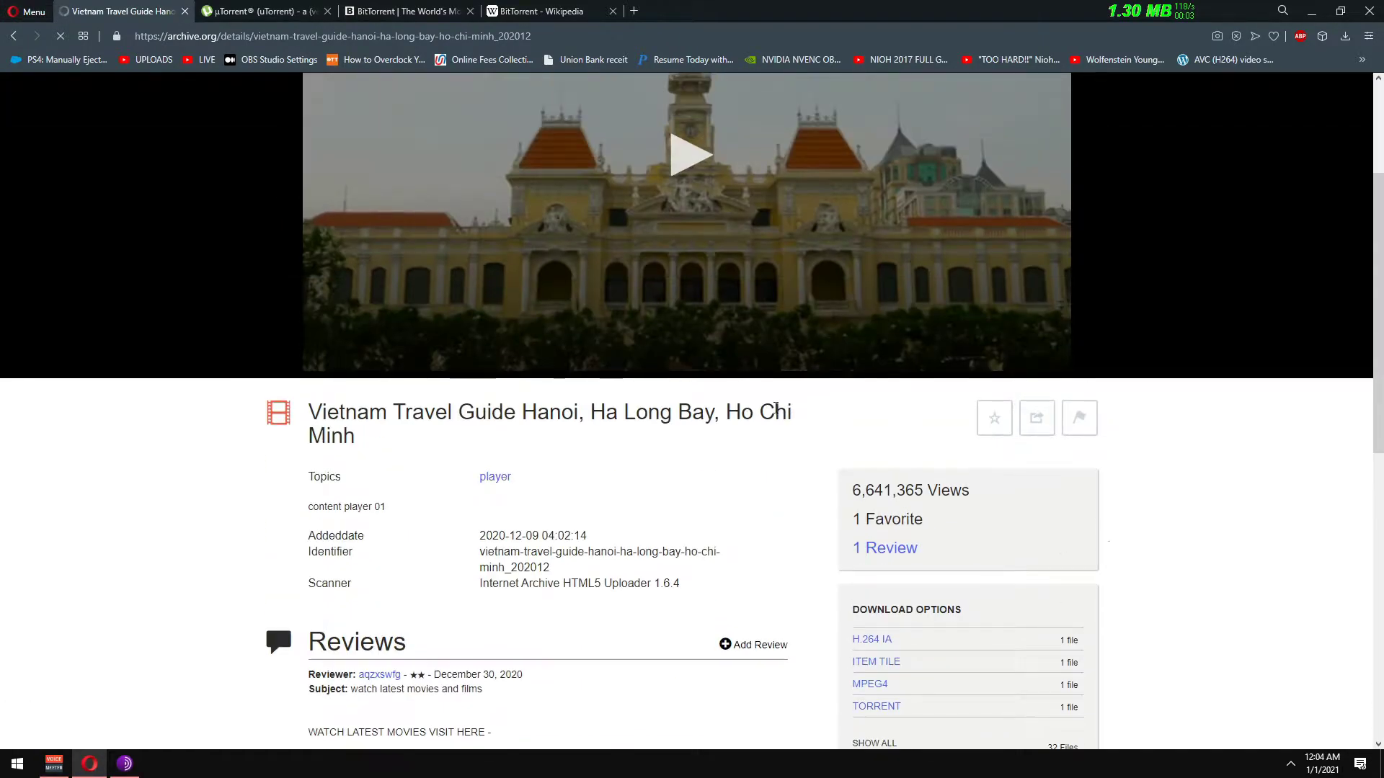
scroll(1029, 454, "down", 3)
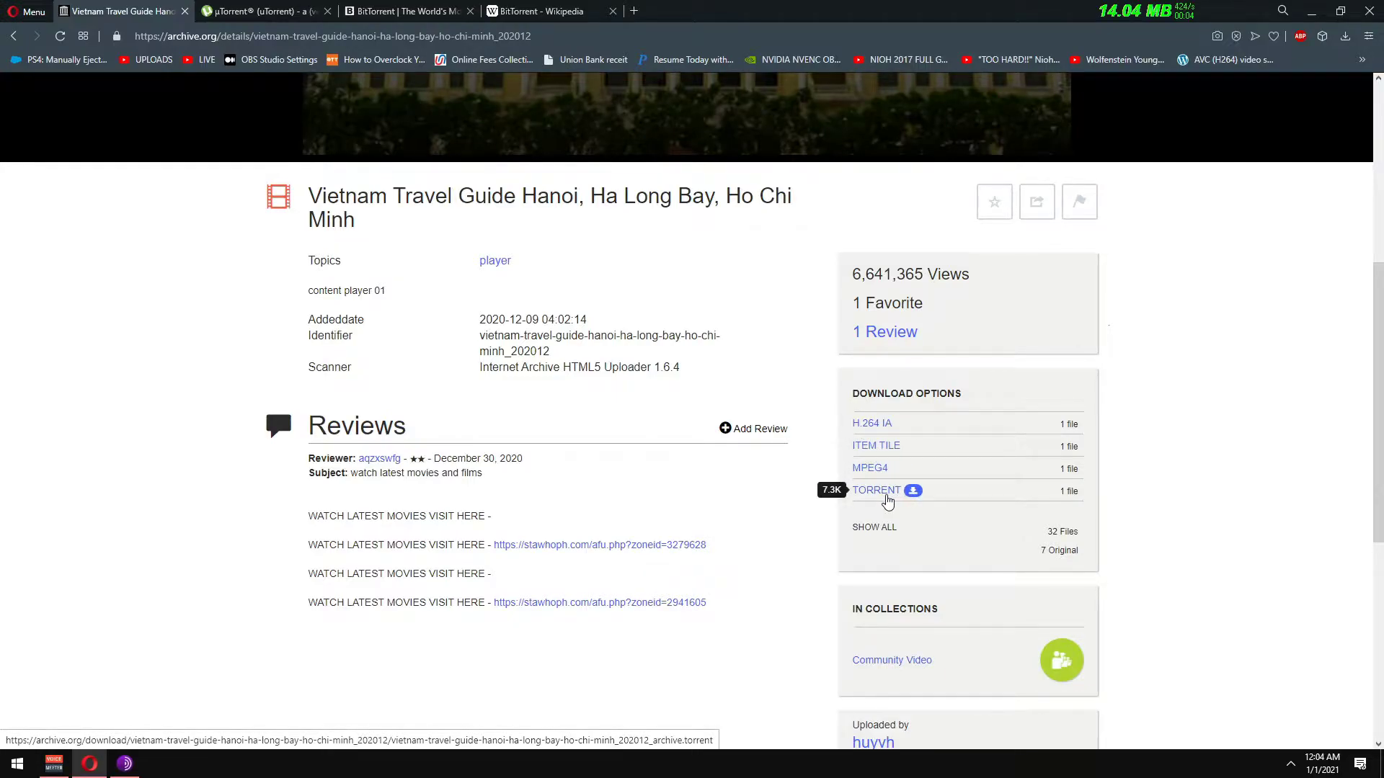
left_click(887, 499)
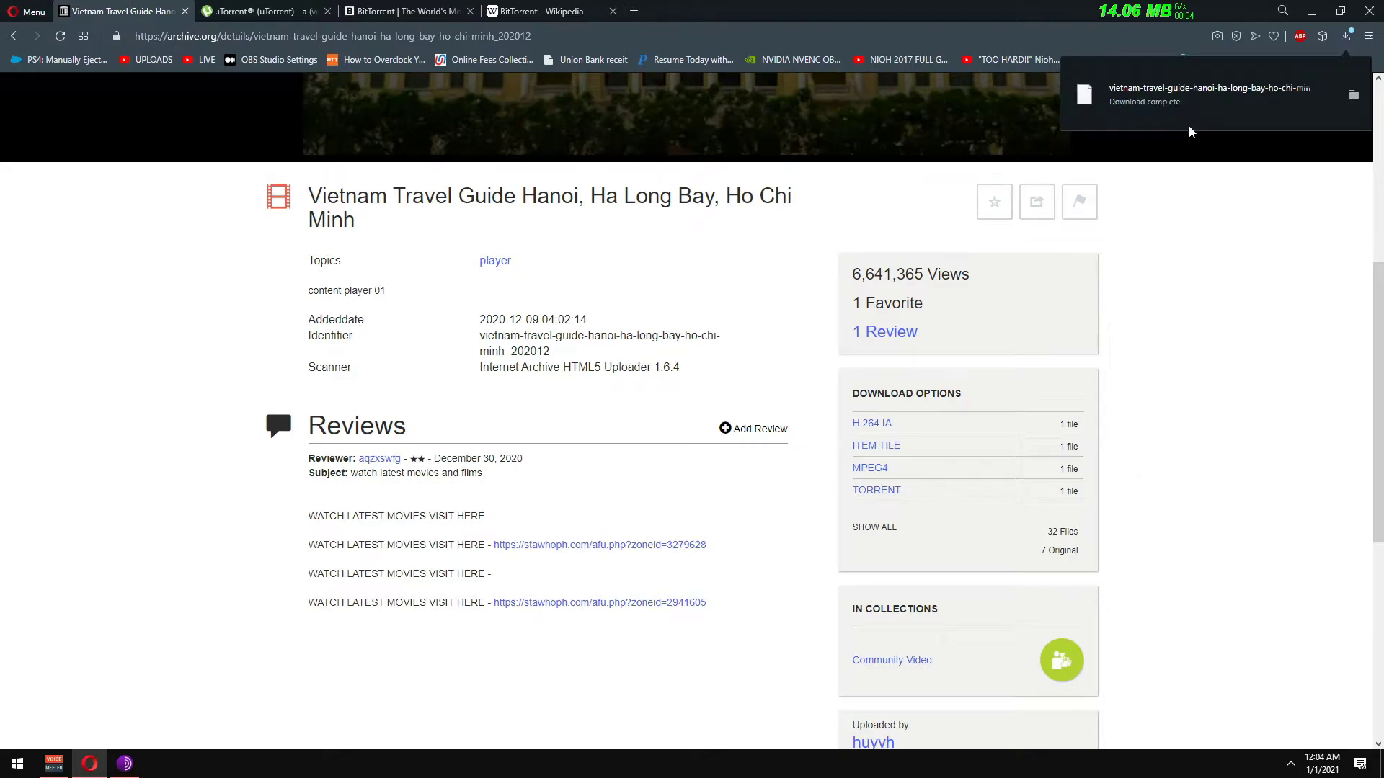
- Open the newly downloaded .torrent file from its folder with µTorrent, making µTorrent the default app for .torrent files
left_click(1345, 37)
left_click(1353, 134)
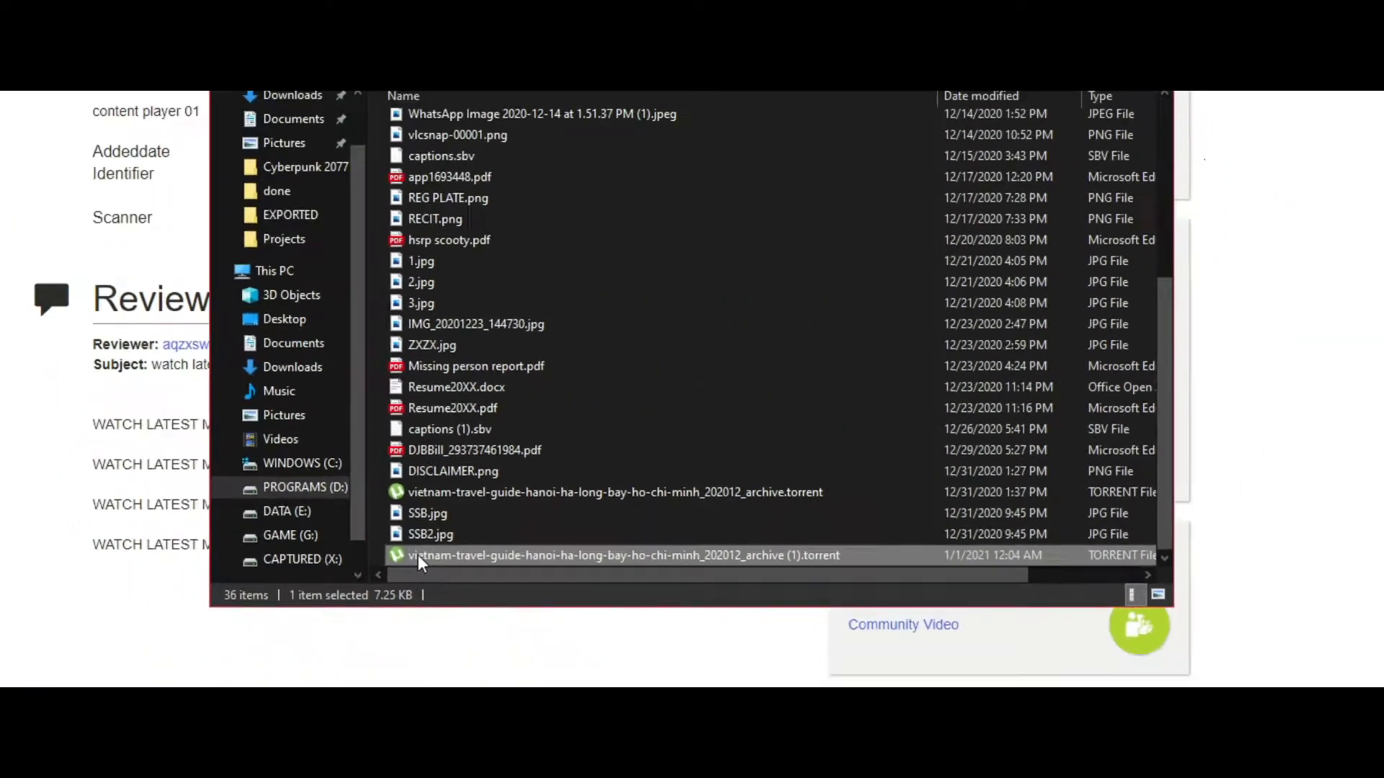
double_click(148, 437)
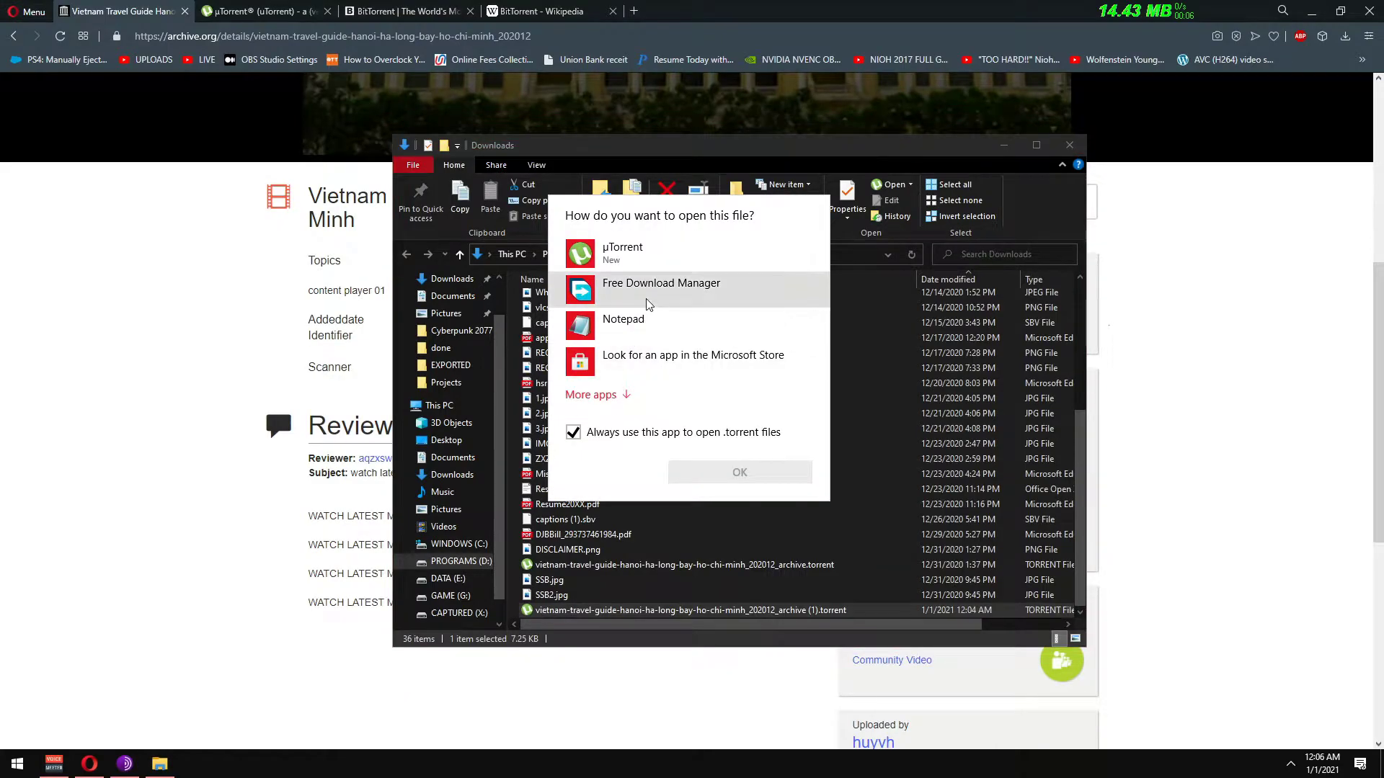
left_click(622, 252)
left_click(743, 473)
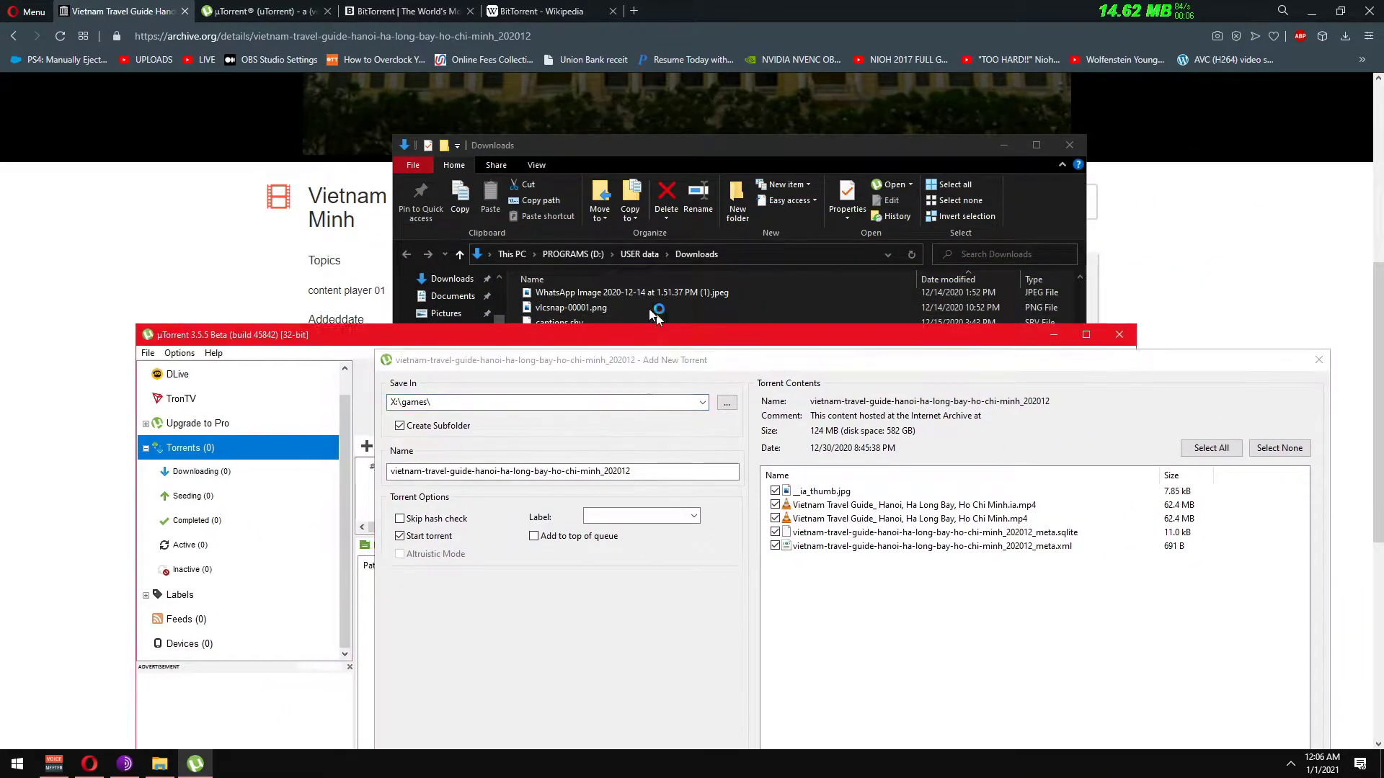
- Add the Vietnam travel guide torrent with all its files, saving to a subfolder of X:\games\ and starting it immediately
left_click_drag(877, 362, 816, 162)
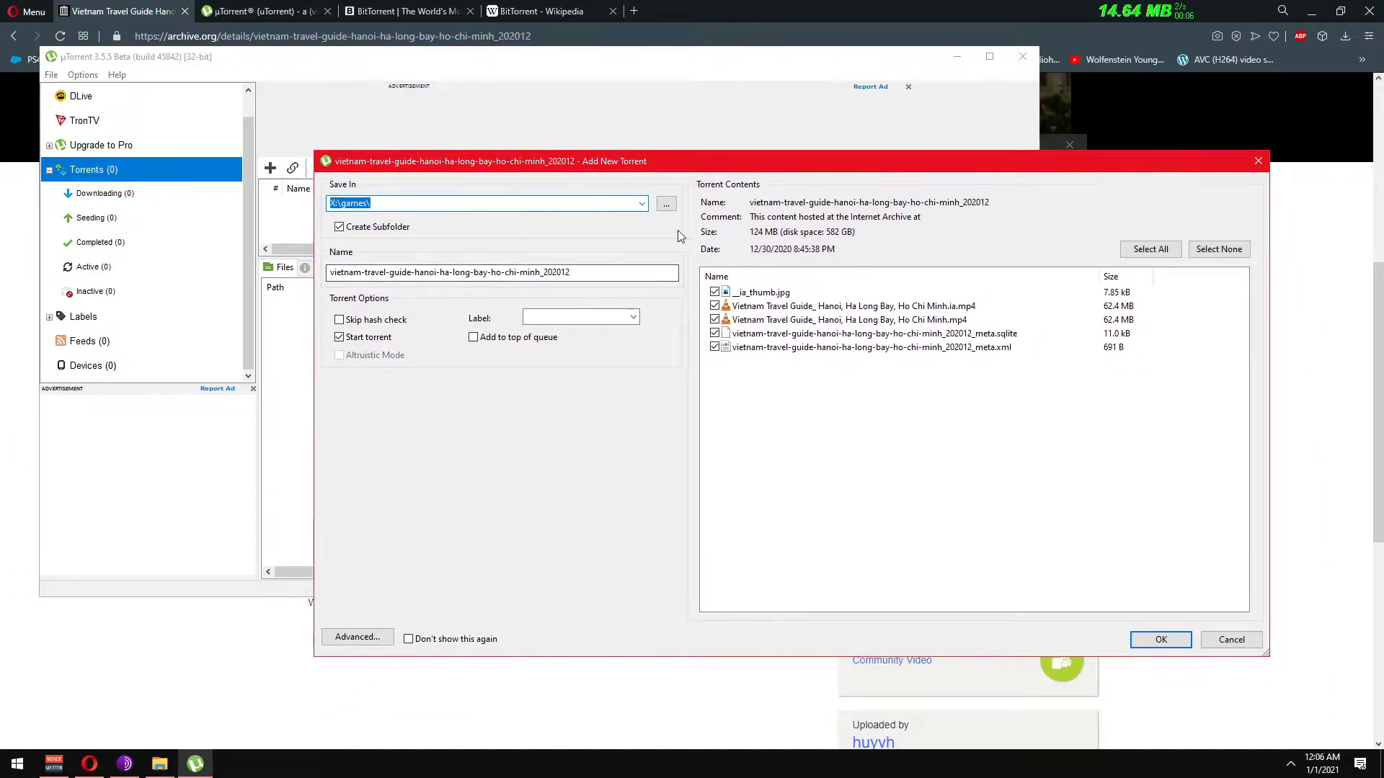
left_click_drag(672, 166, 710, 163)
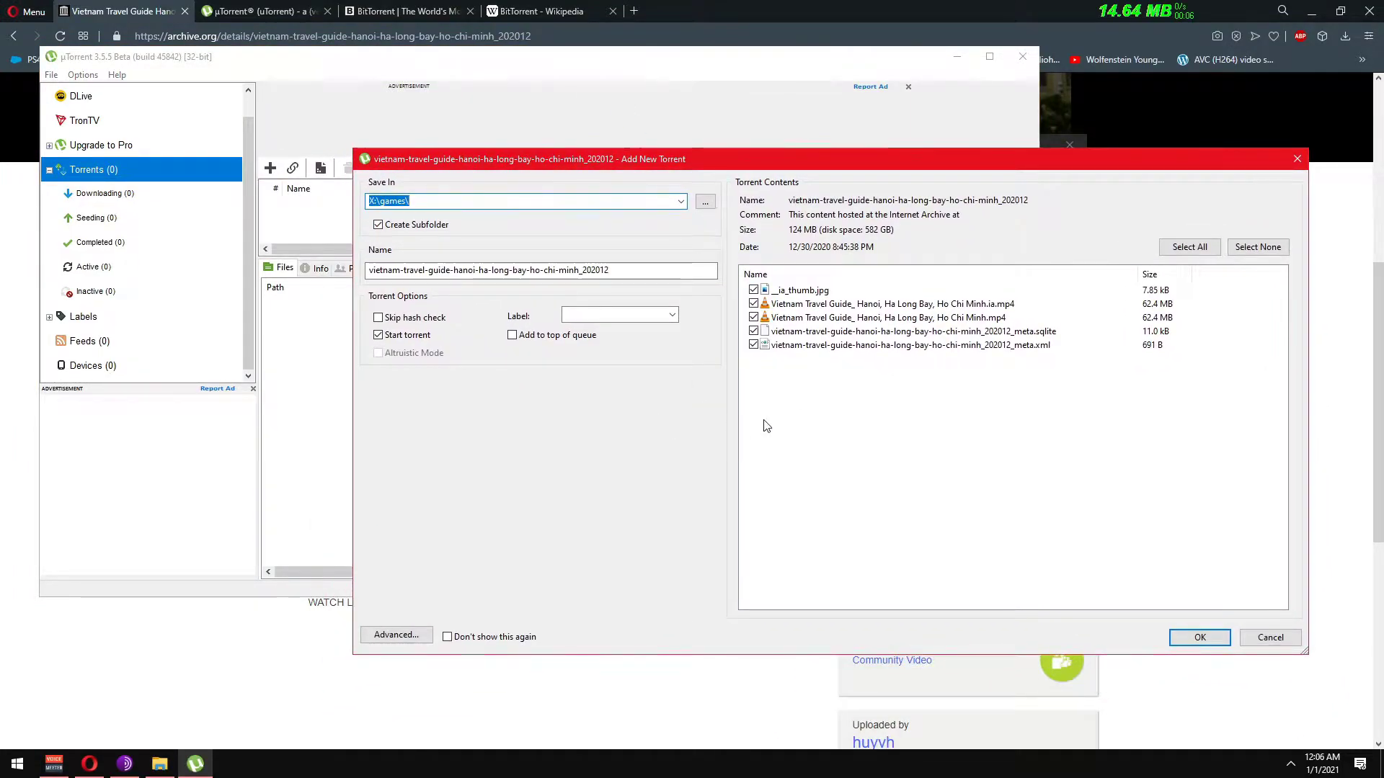
left_click(484, 202)
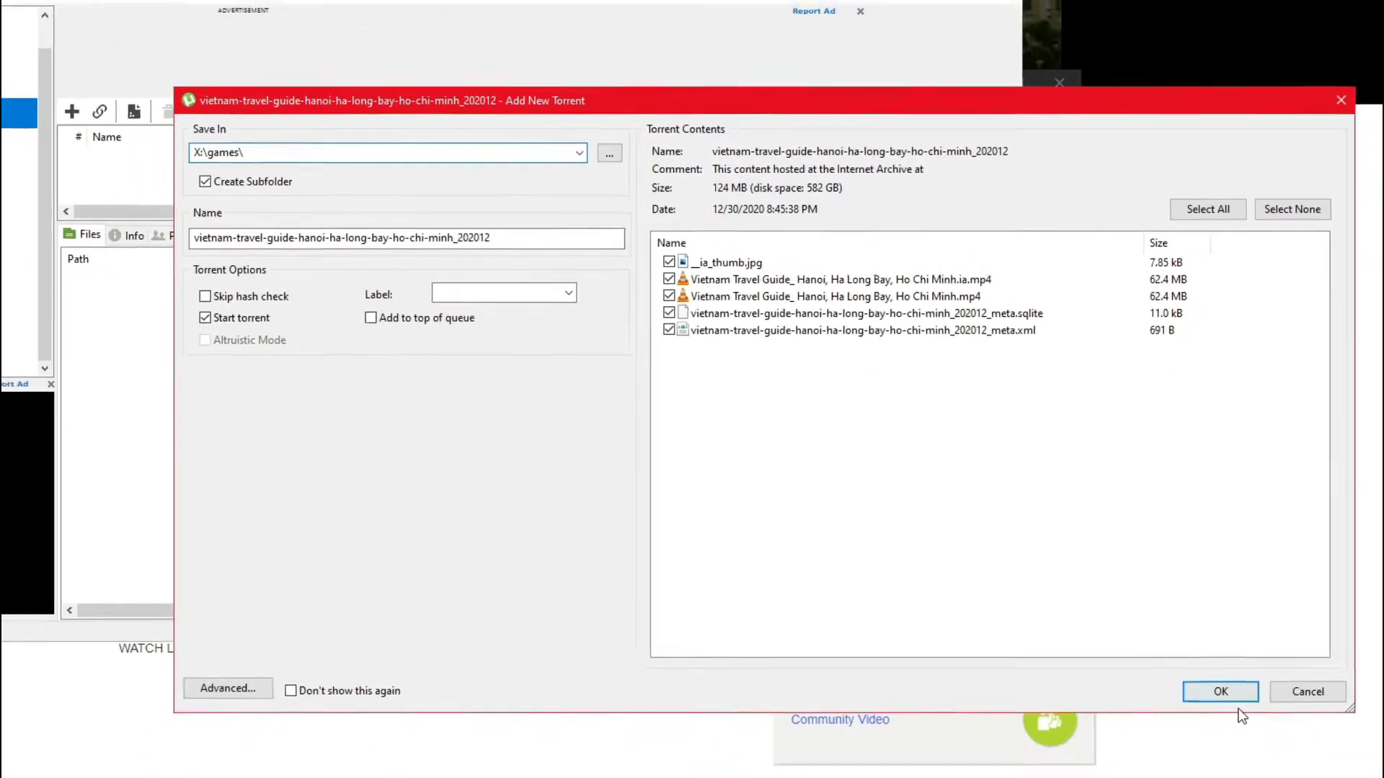
left_click(1222, 693)
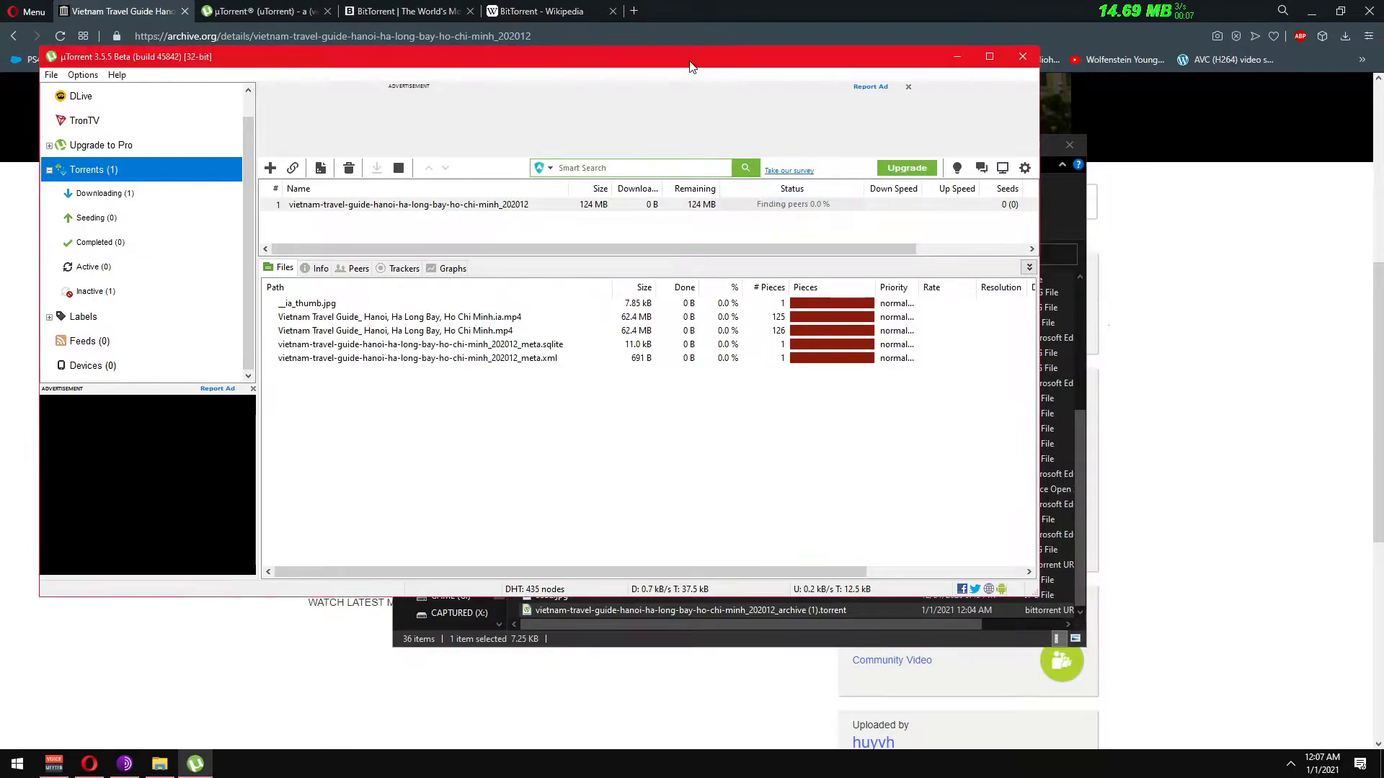
- Reposition and enlarge the µTorrent window and widen the Downloaded column in the torrent list
left_click_drag(690, 65, 807, 62)
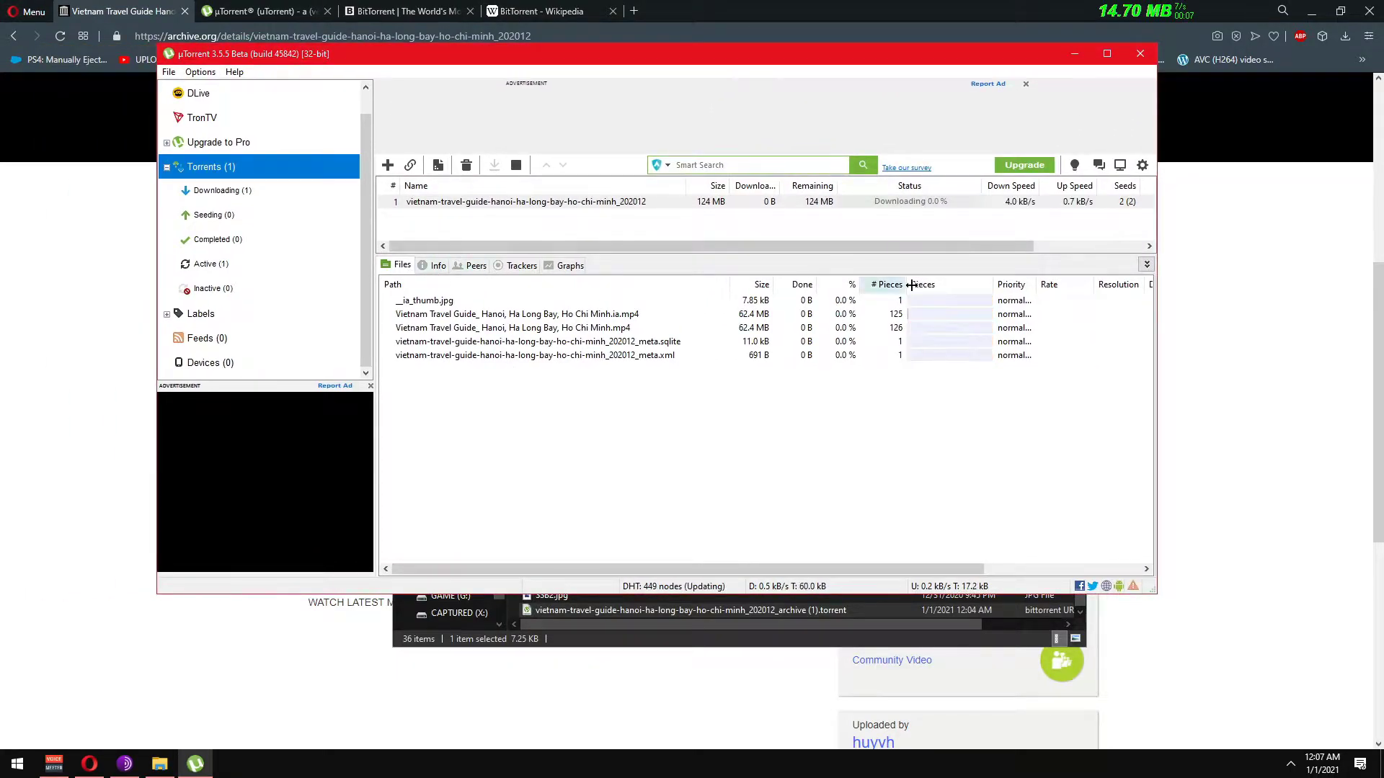
left_click_drag(1155, 593, 1211, 650)
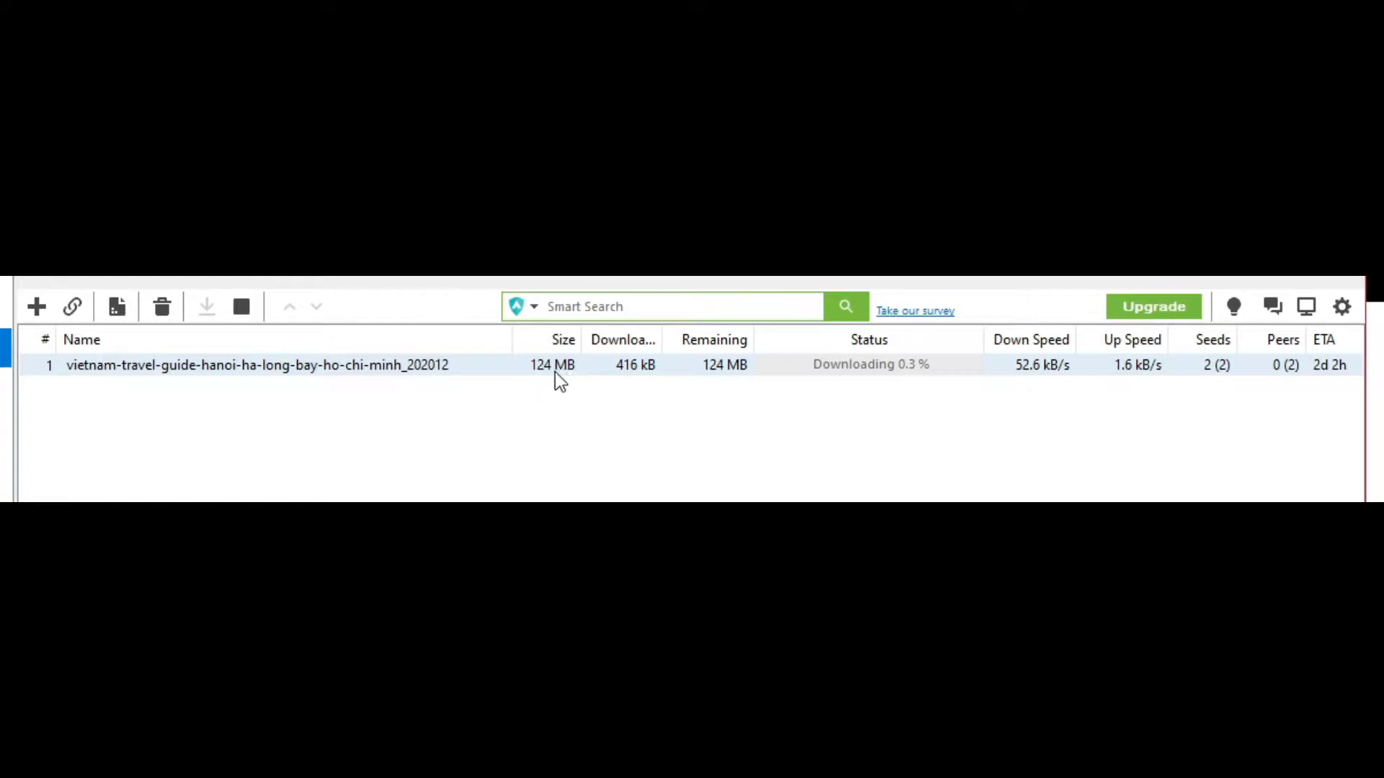
left_click_drag(663, 338, 686, 338)
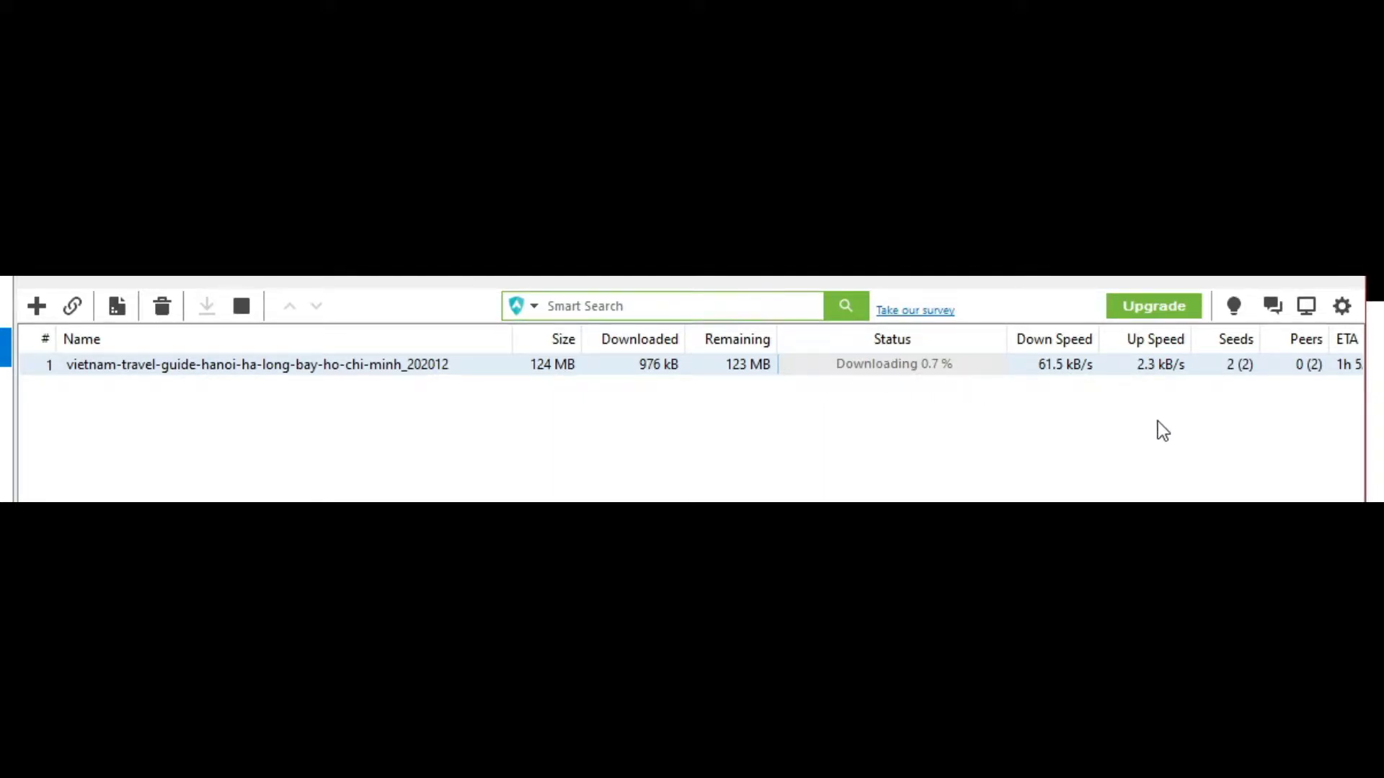
- Examine the torrent's size, downloaded and remaining amounts, status, transfer speeds, seeds, peers, ETA and seeds/peers ratio
scroll(1064, 420, "right", 3)
scroll(1054, 386, "right", 1)
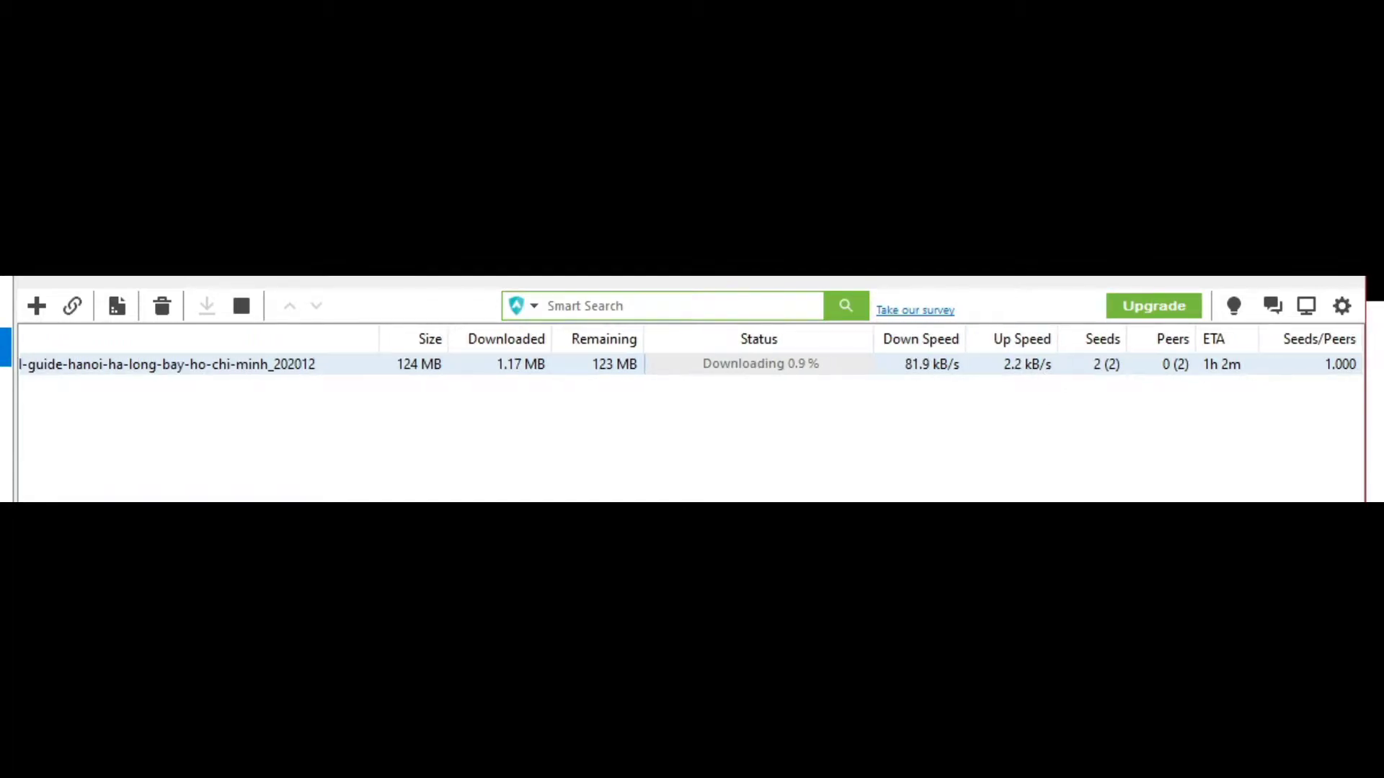
right_click(1104, 341)
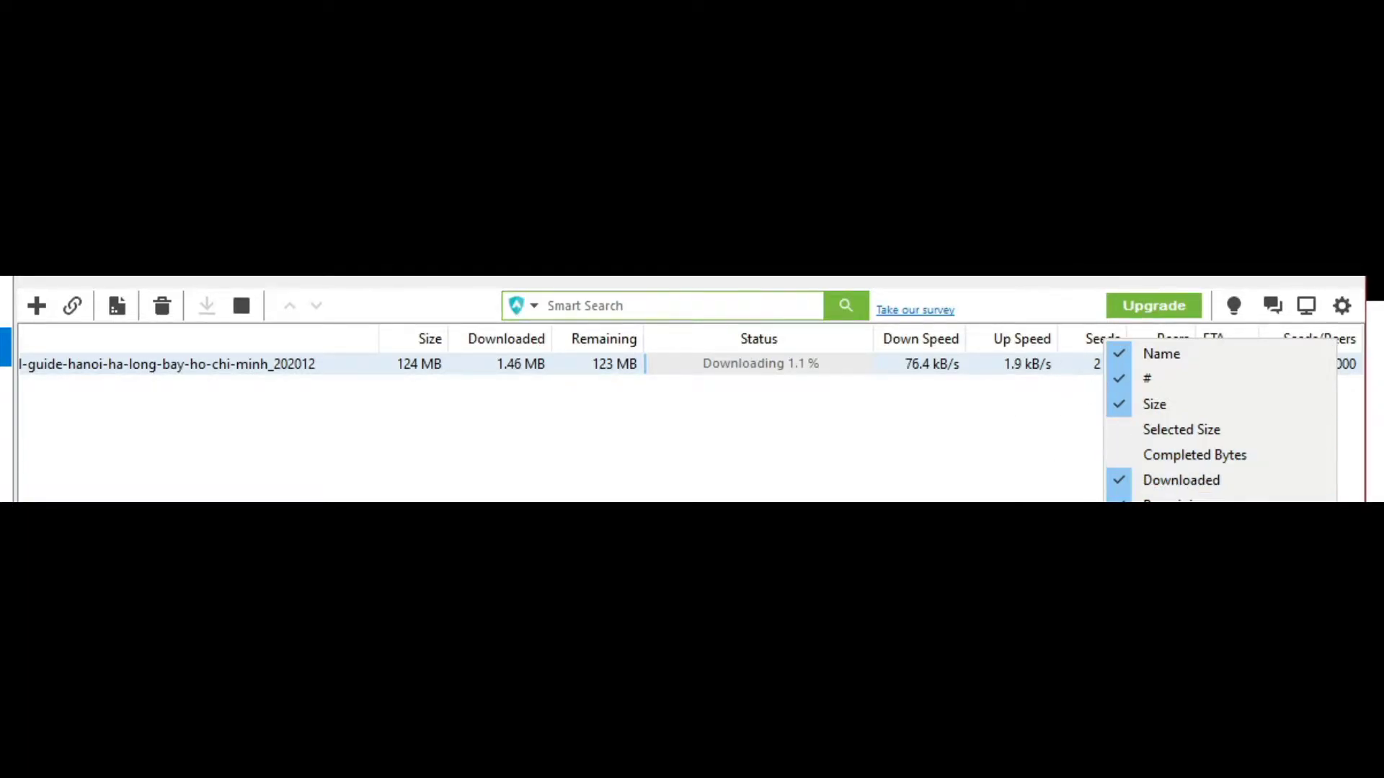
left_click(1075, 453)
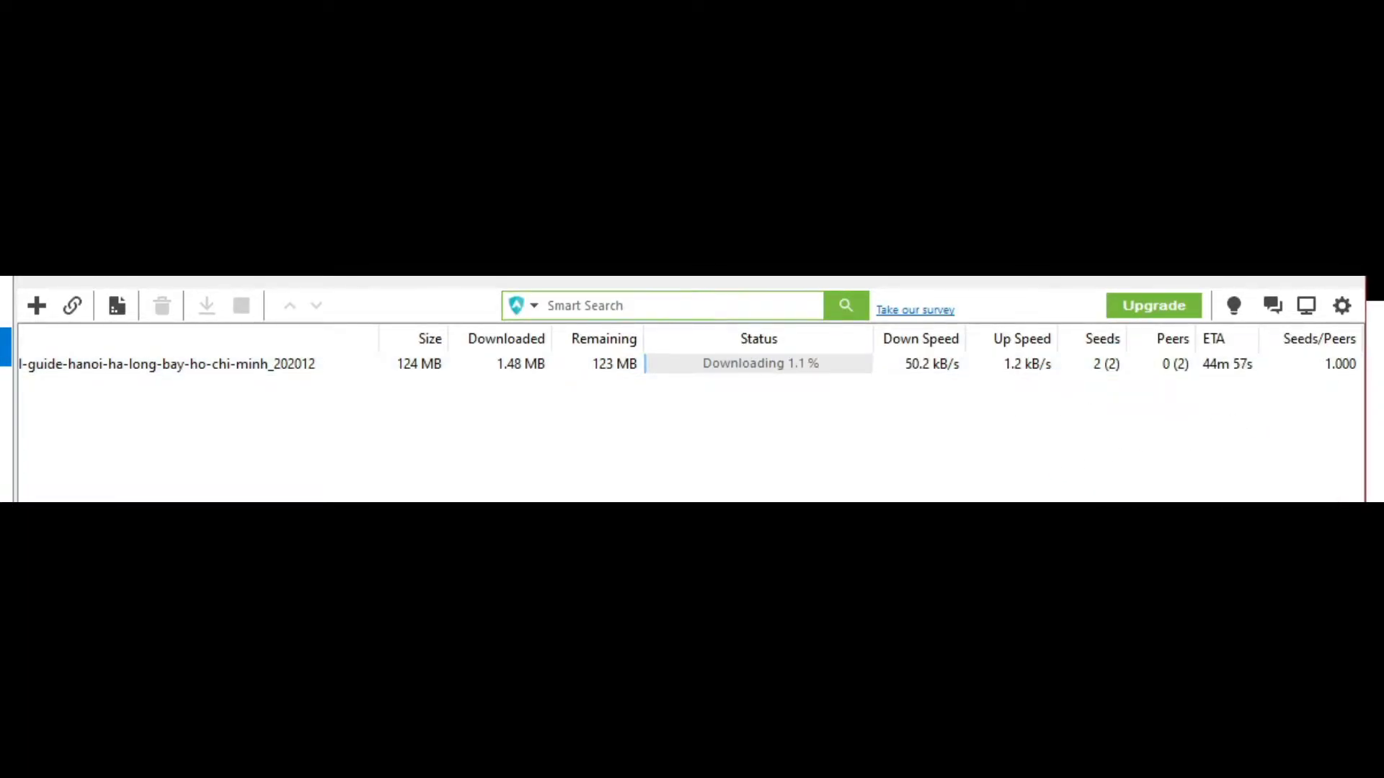
scroll(690, 412, "left", 3)
scroll(690, 413, "right", 3)
scroll(927, 350, "left", 3)
scroll(927, 350, "right", 3)
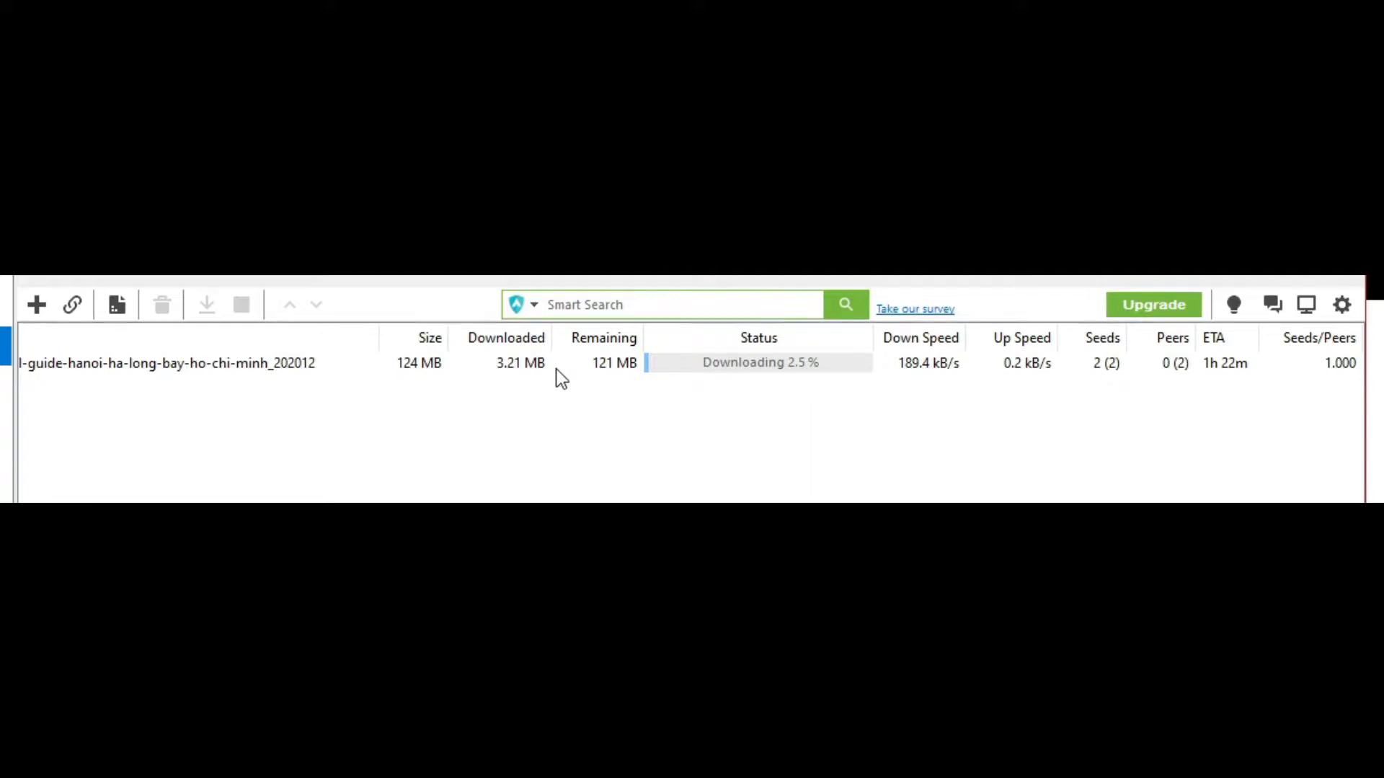
scroll(173, 391, "left", 3)
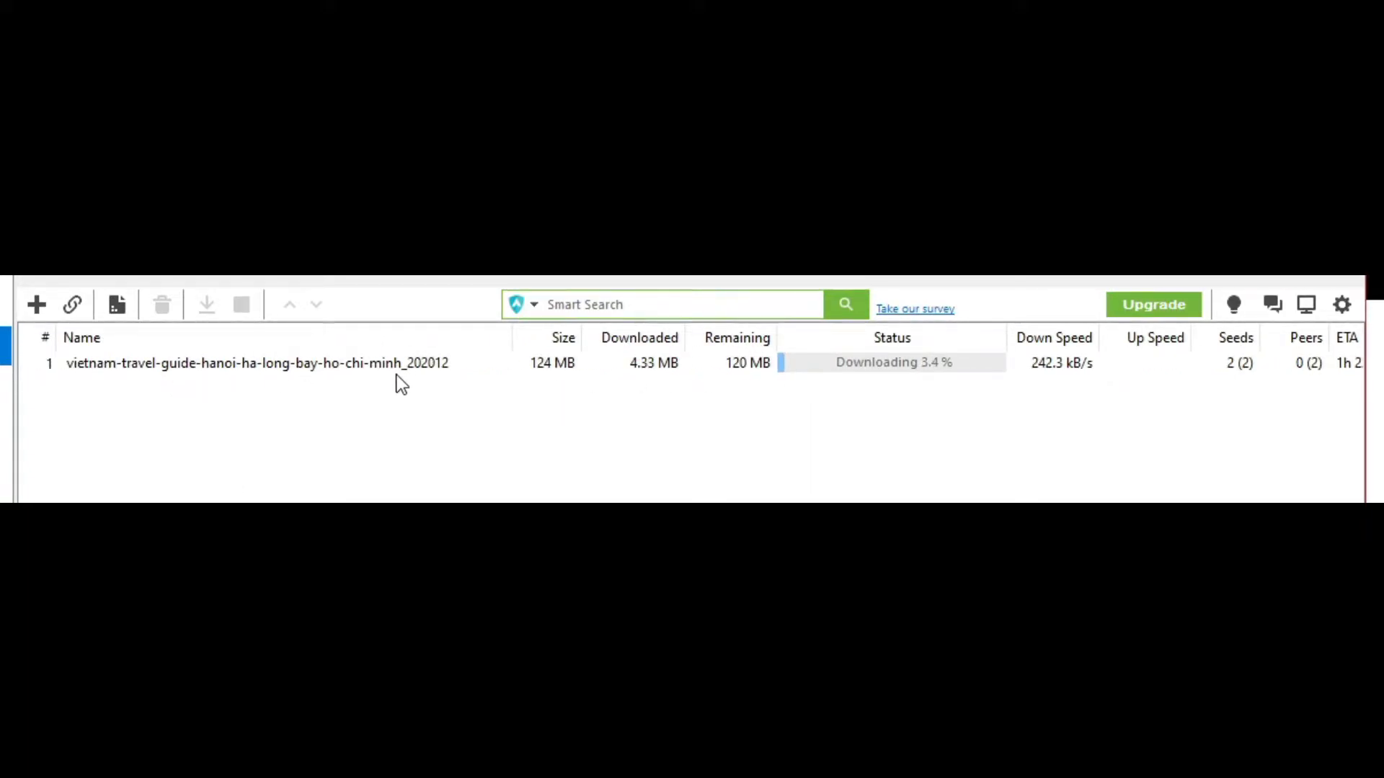
scroll(394, 373, "right", 1)
scroll(604, 374, "left", 1)
scroll(603, 374, "right", 2)
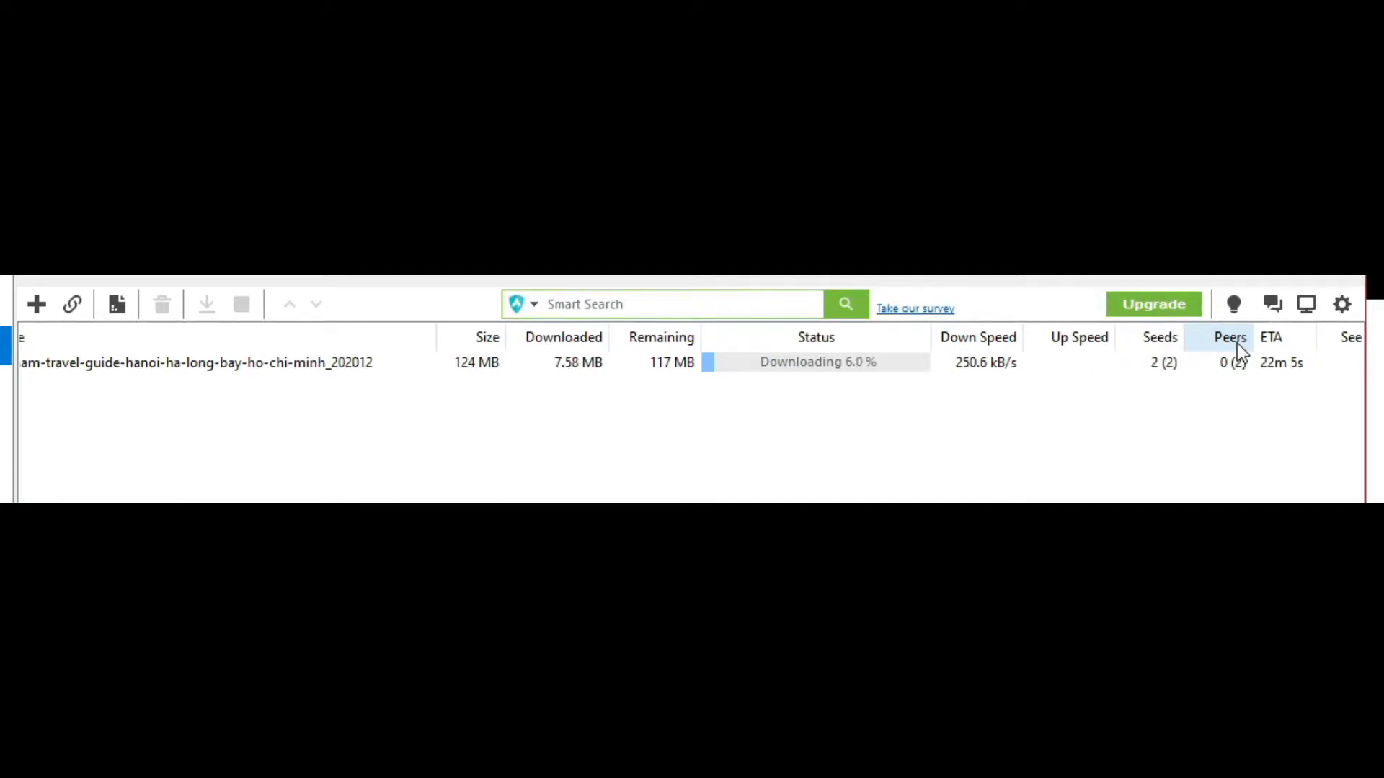
scroll(690, 413, "left", 2)
scroll(691, 412, "right", 3)
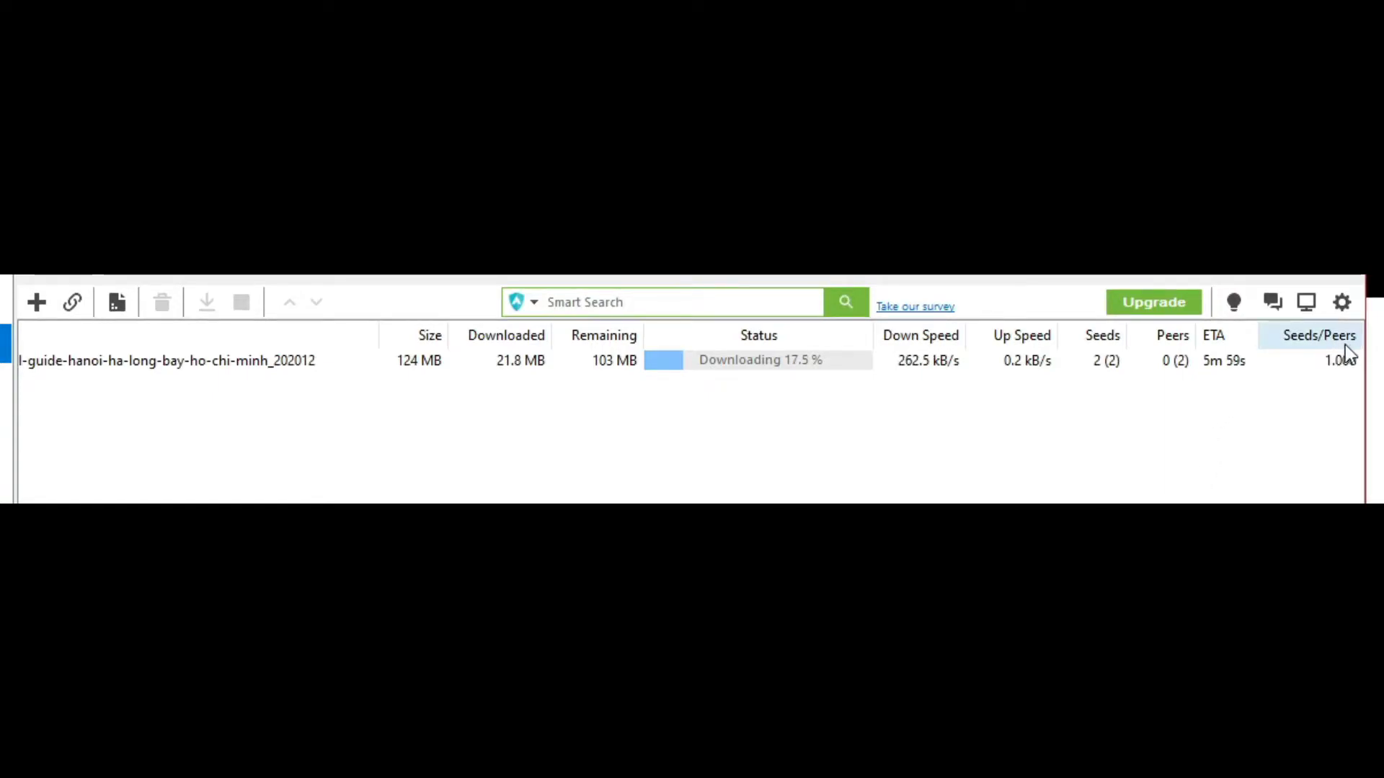
scroll(690, 412, "left", 1)
scroll(690, 413, "left", 4)
scroll(690, 412, "right", 5)
scroll(690, 412, "left", 1)
scroll(690, 412, "right", 1)
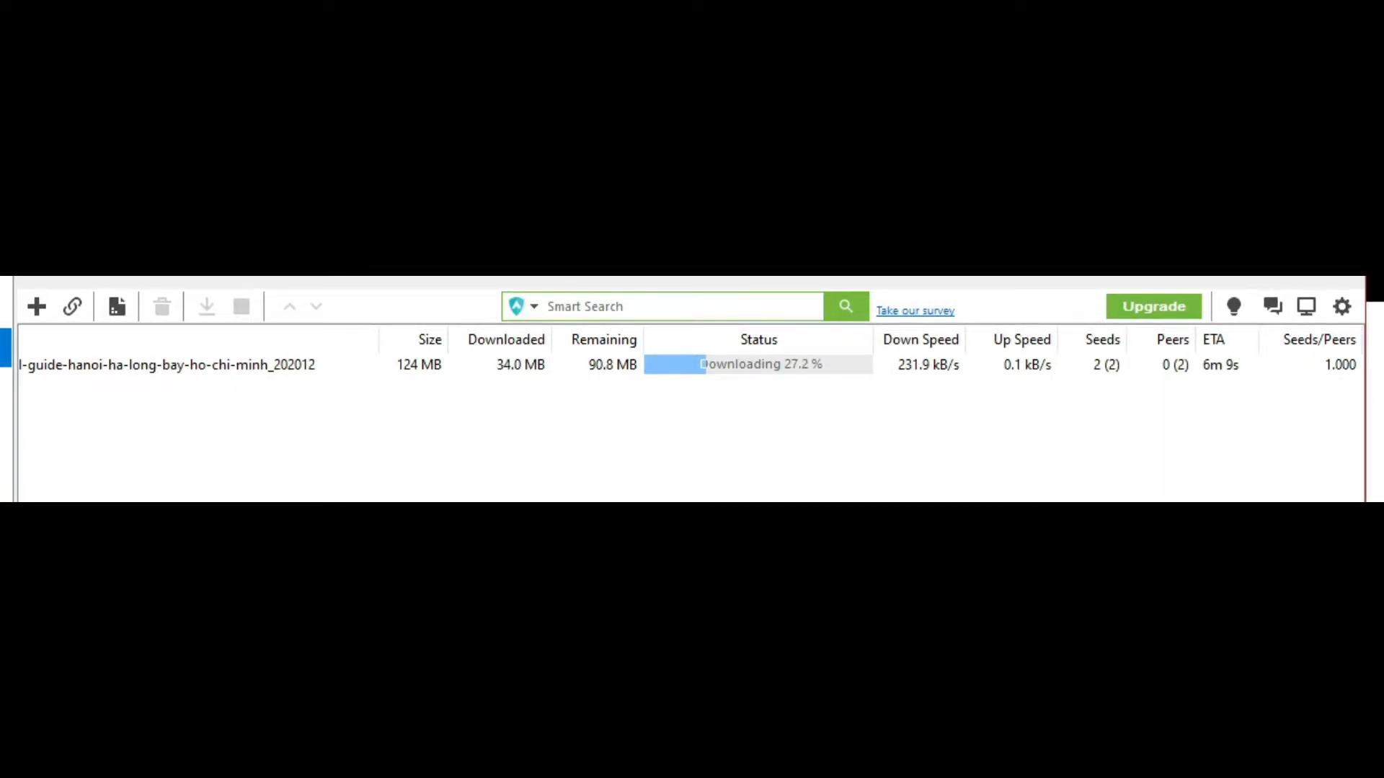
scroll(690, 414, "left", 3)
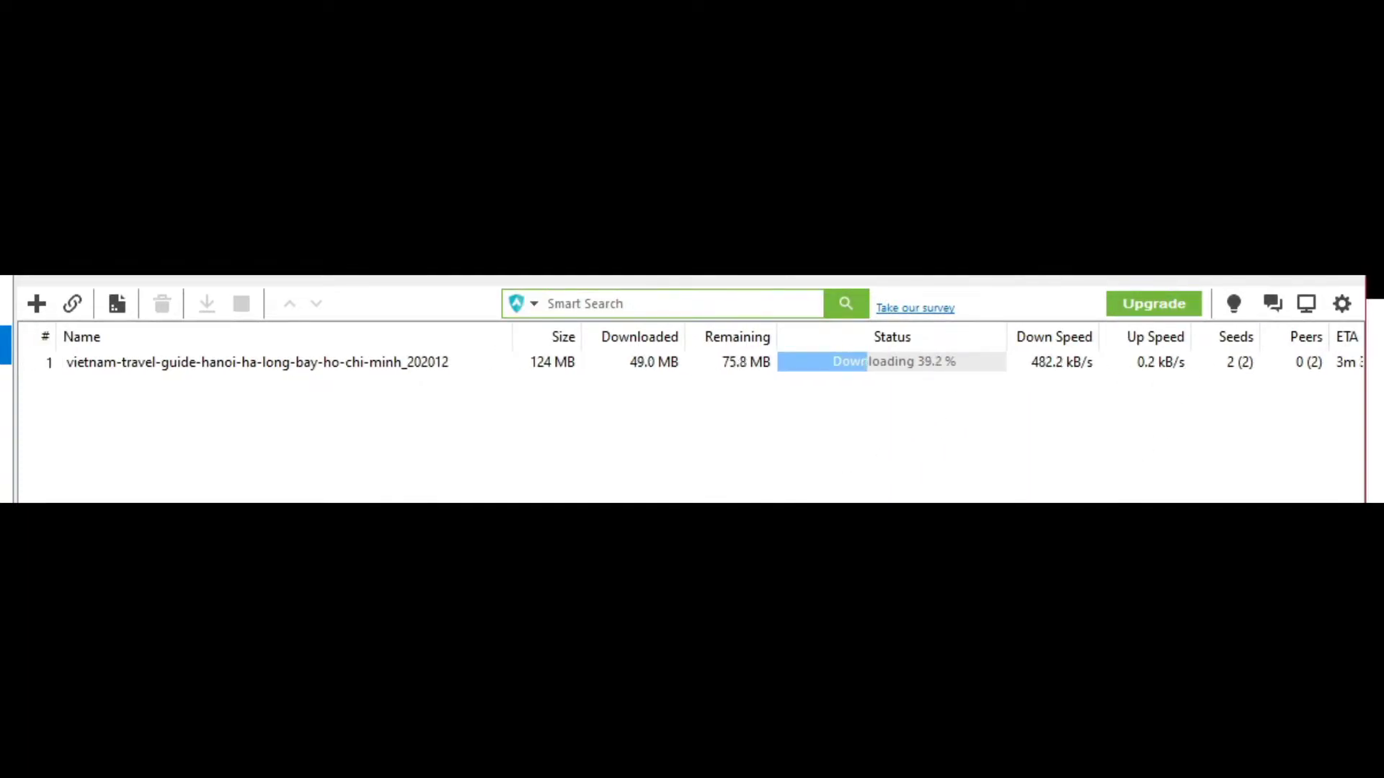
- Examine the Vietnam travel guide torrent's full row, comparing its progress, speeds and seeds with its ETA and seeds/peers ratio
scroll(1023, 367, "right", 3)
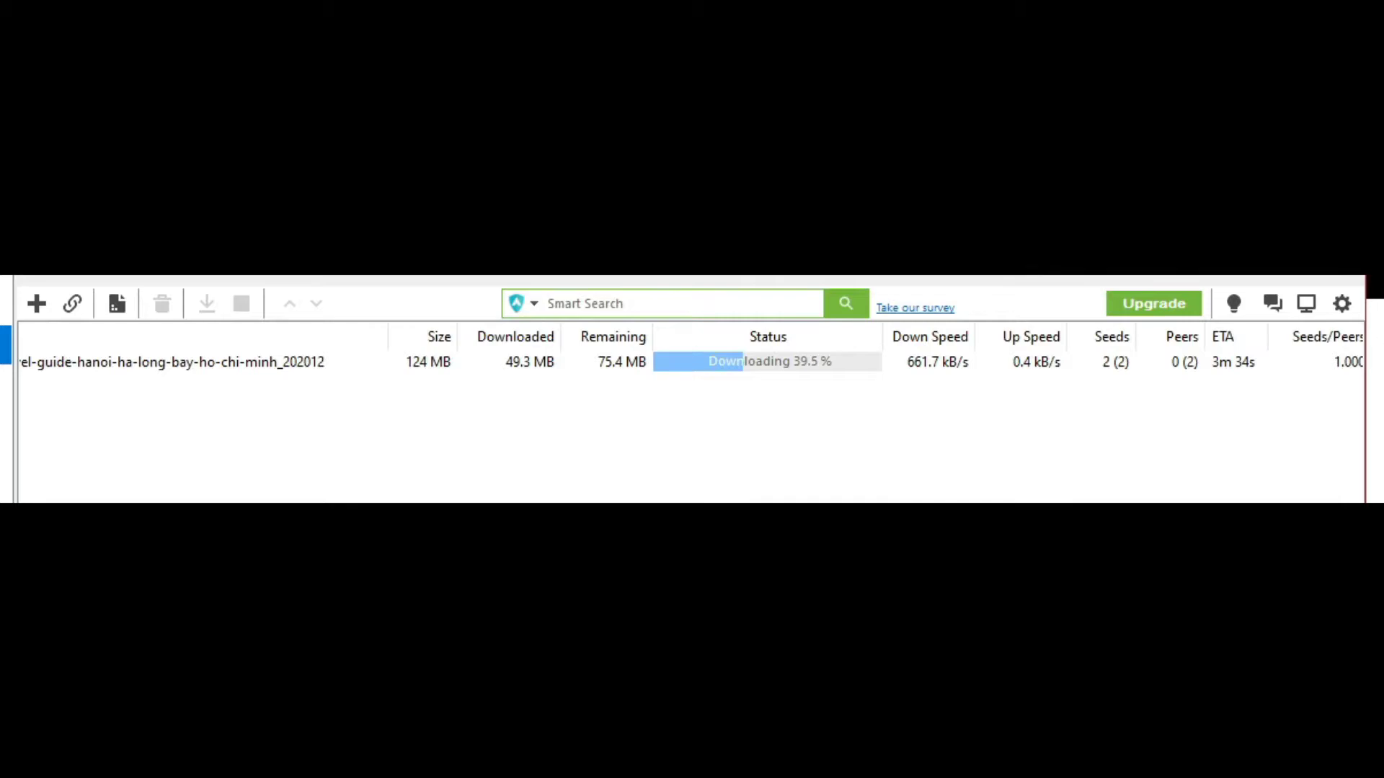
scroll(692, 361, "left", 3)
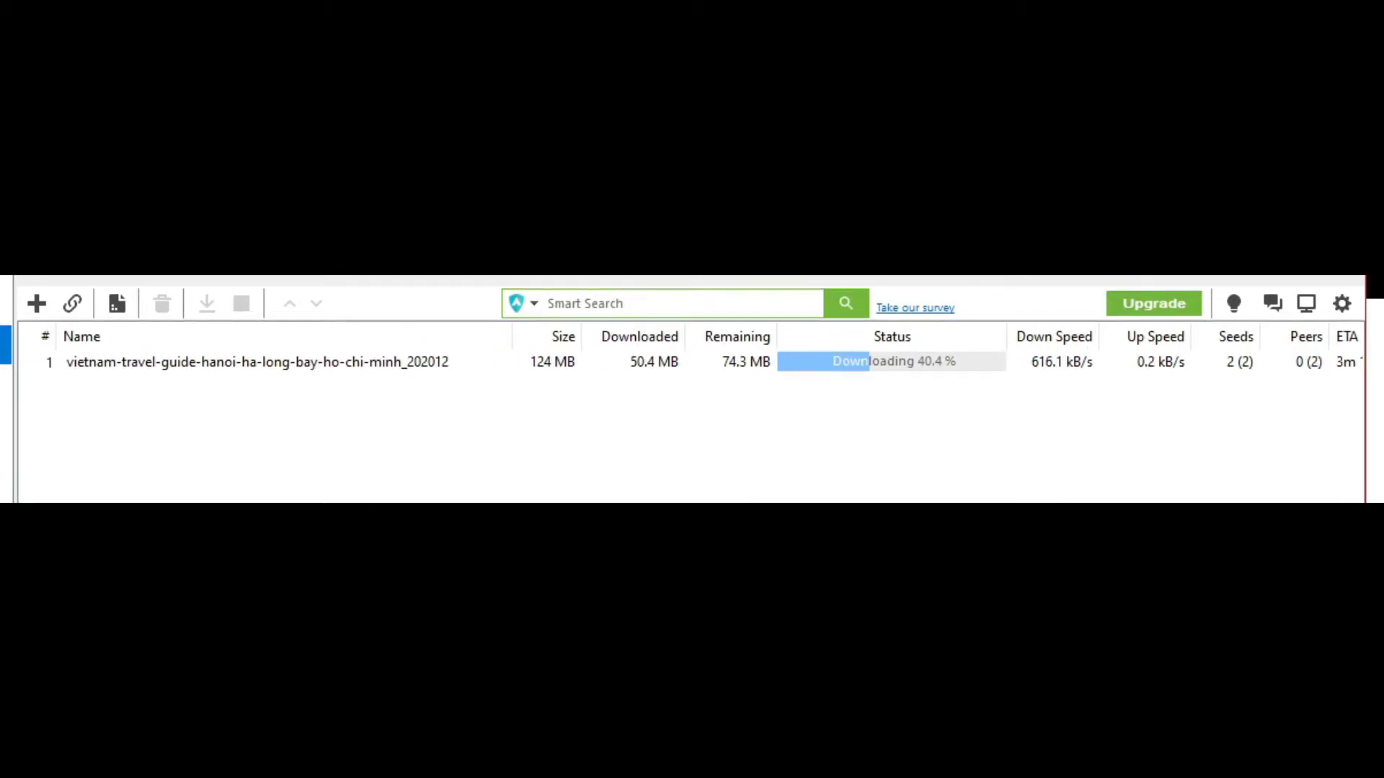
scroll(692, 361, "right", 3)
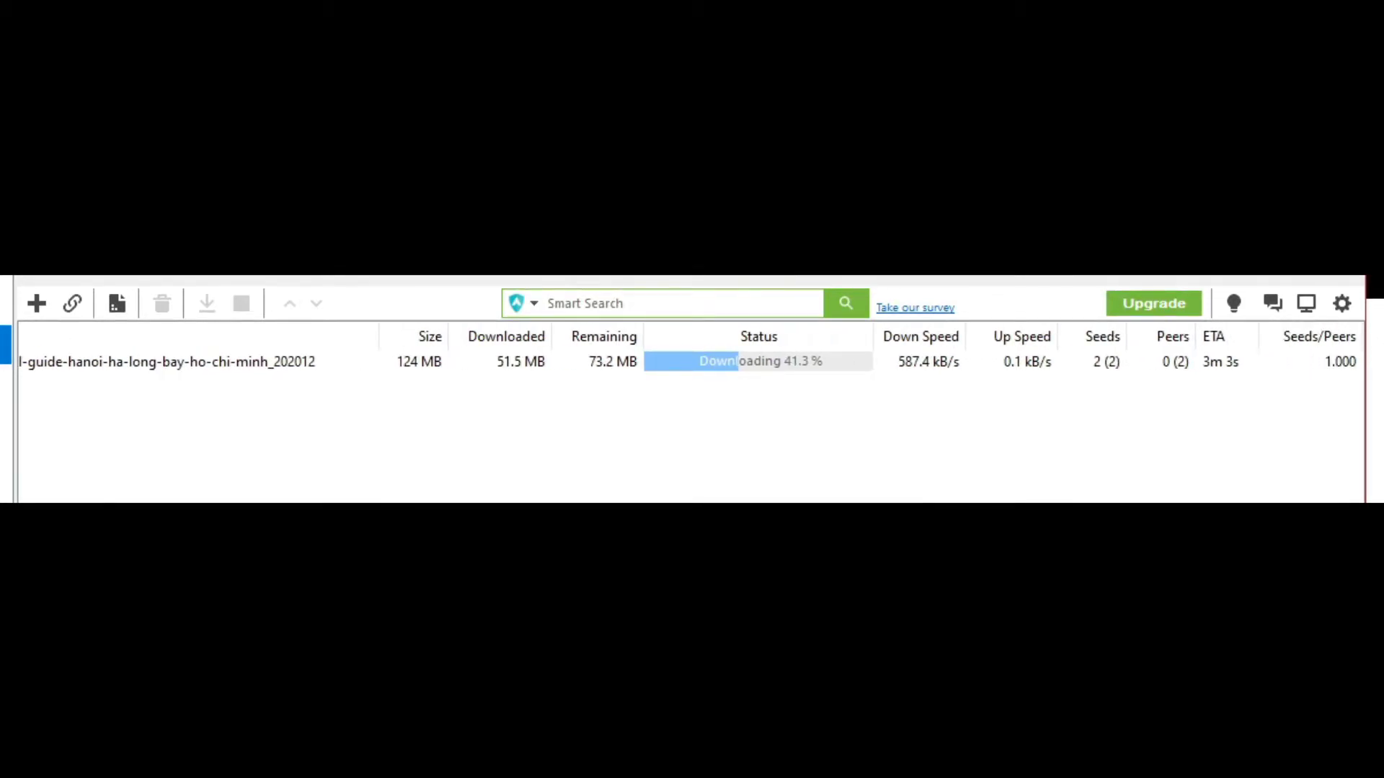
scroll(692, 360, "left", 3)
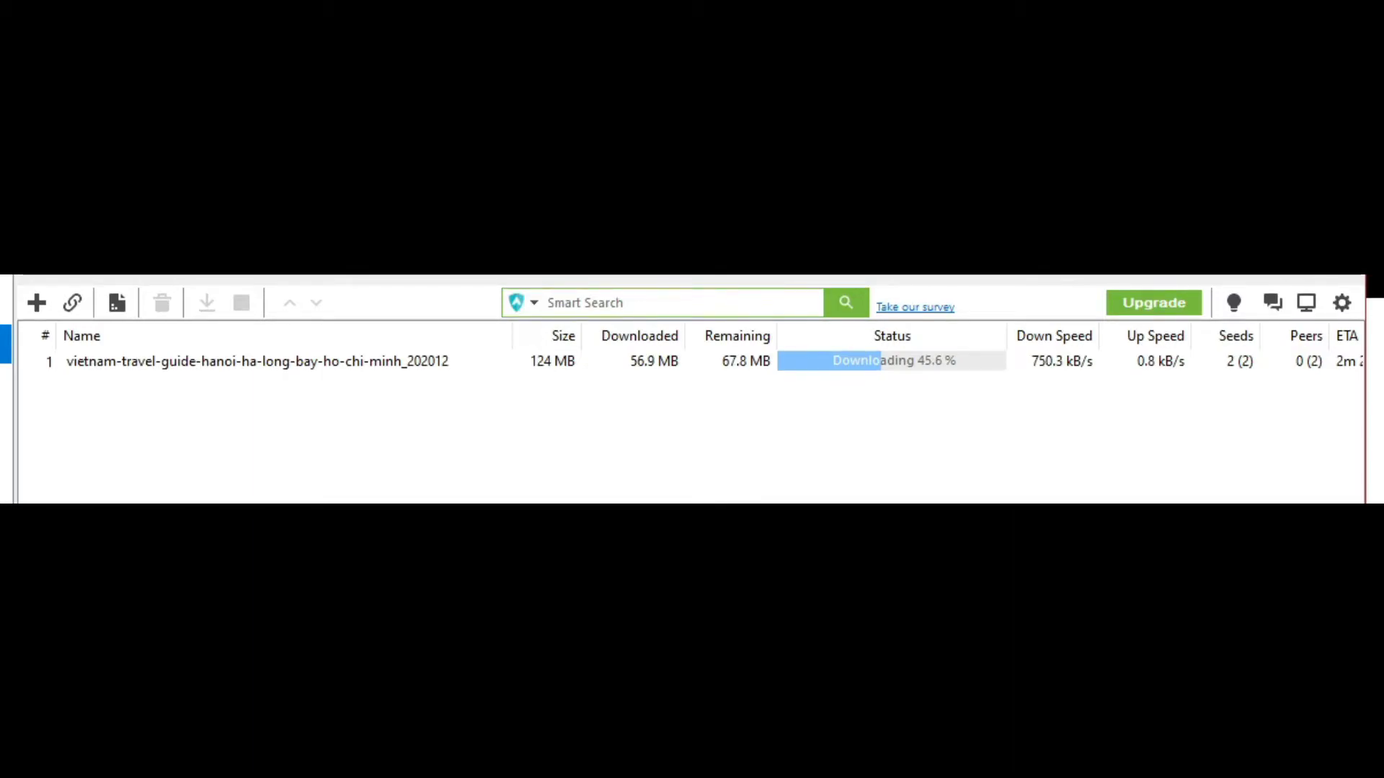
scroll(691, 412, "right", 3)
scroll(690, 412, "left", 3)
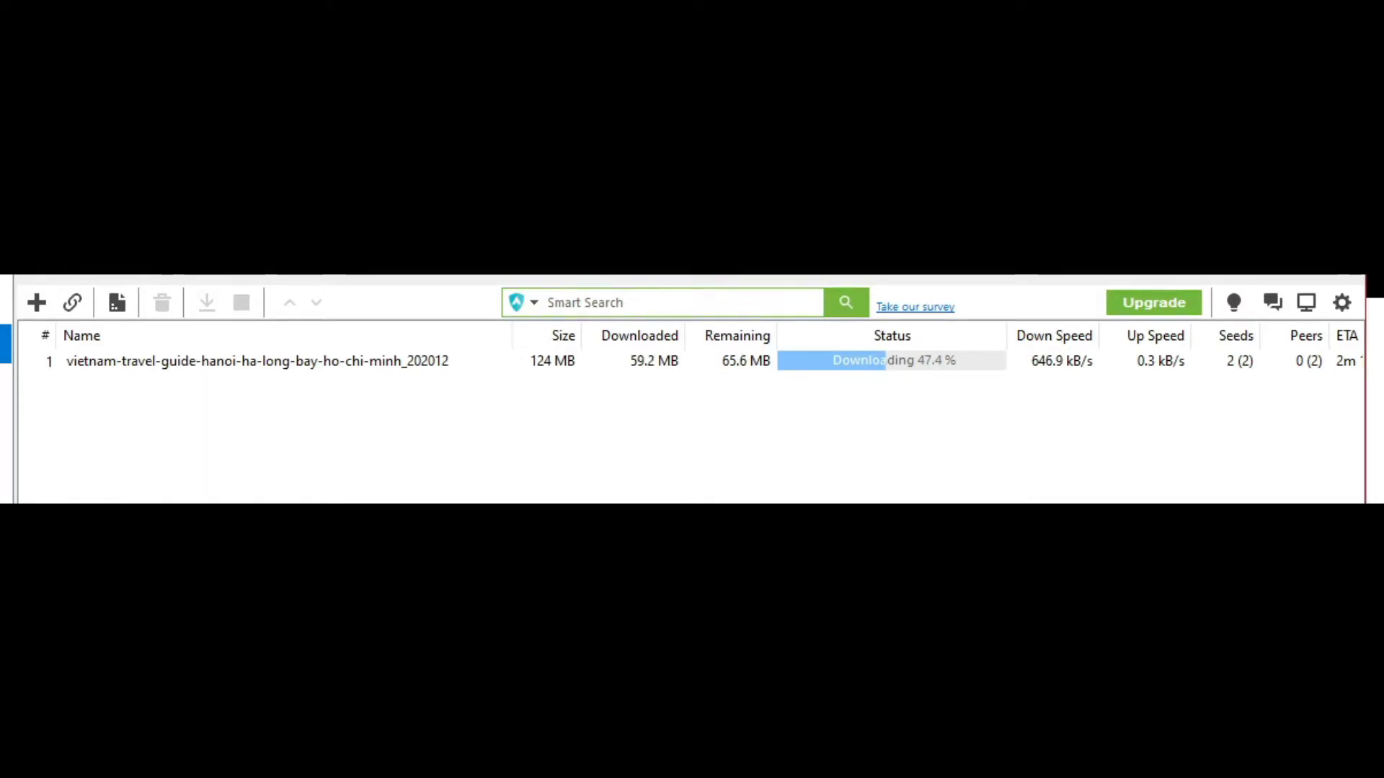
scroll(691, 412, "right", 3)
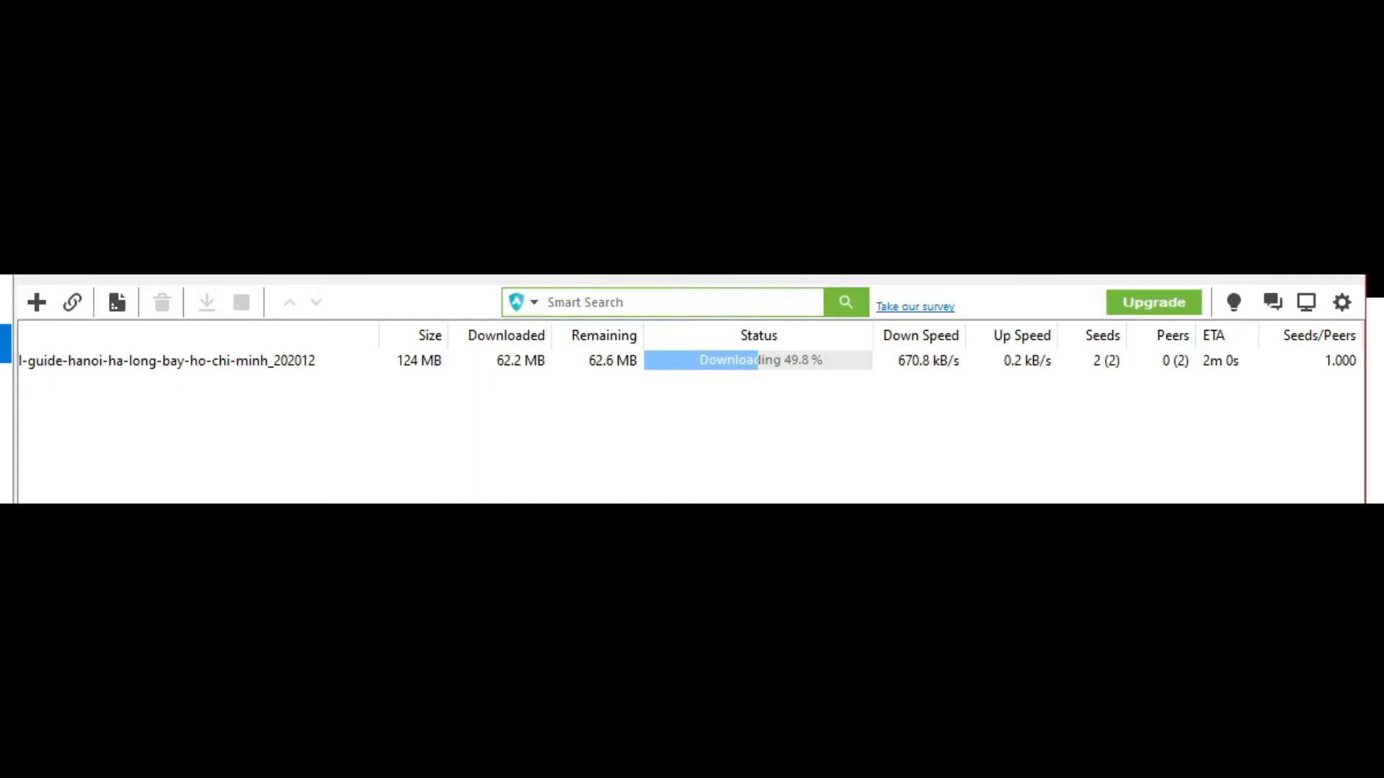
scroll(690, 360, "left", 3)
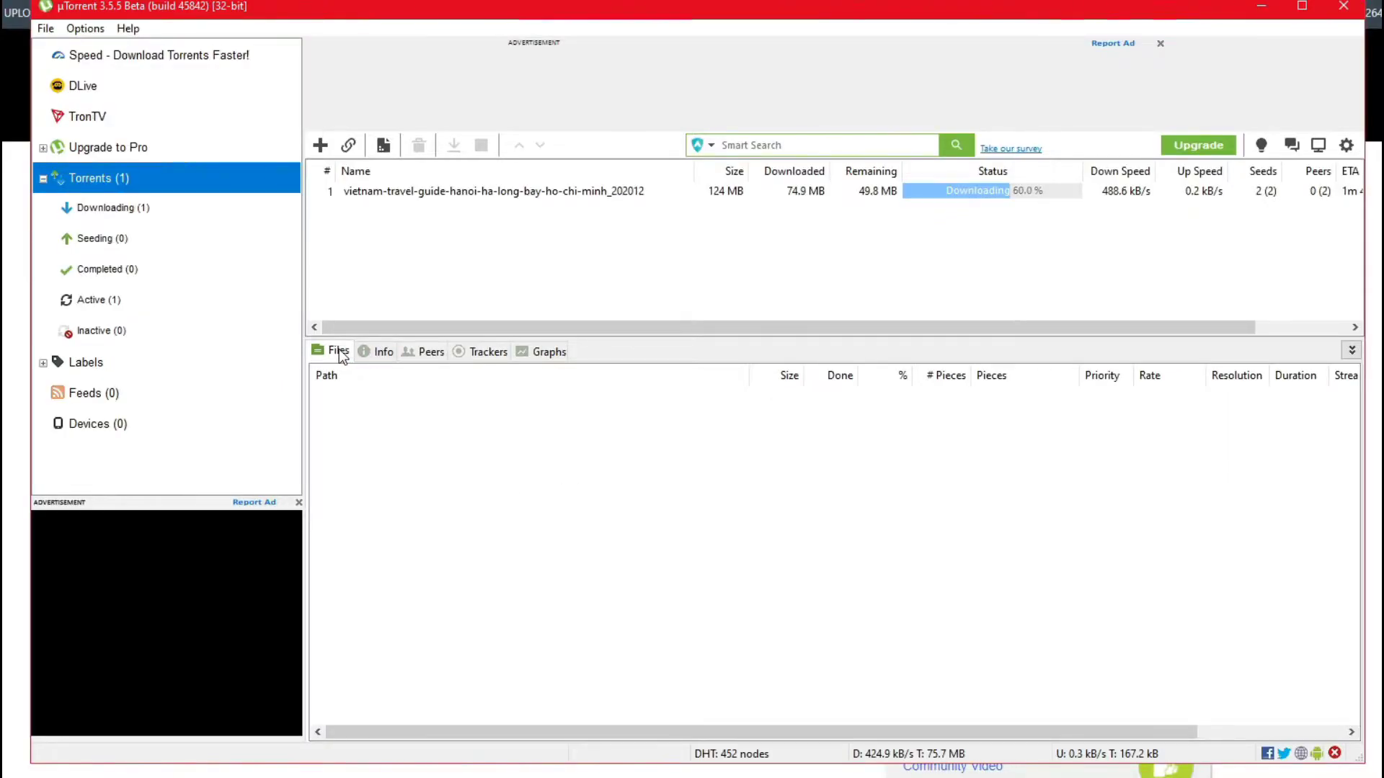
- Select the Vietnam travel guide torrent to list its files and widen the Pieces column of the file list
left_click(378, 193)
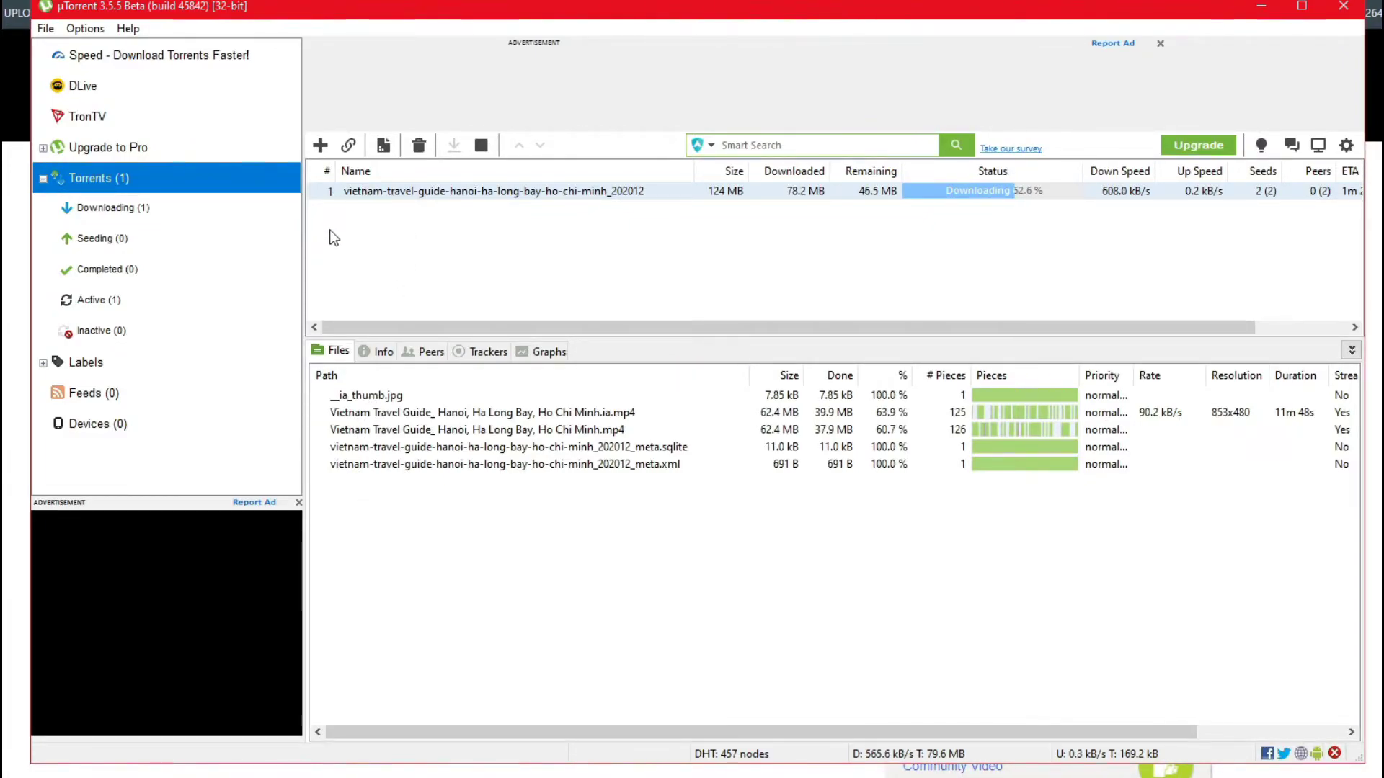
left_click(409, 241)
left_click(392, 193)
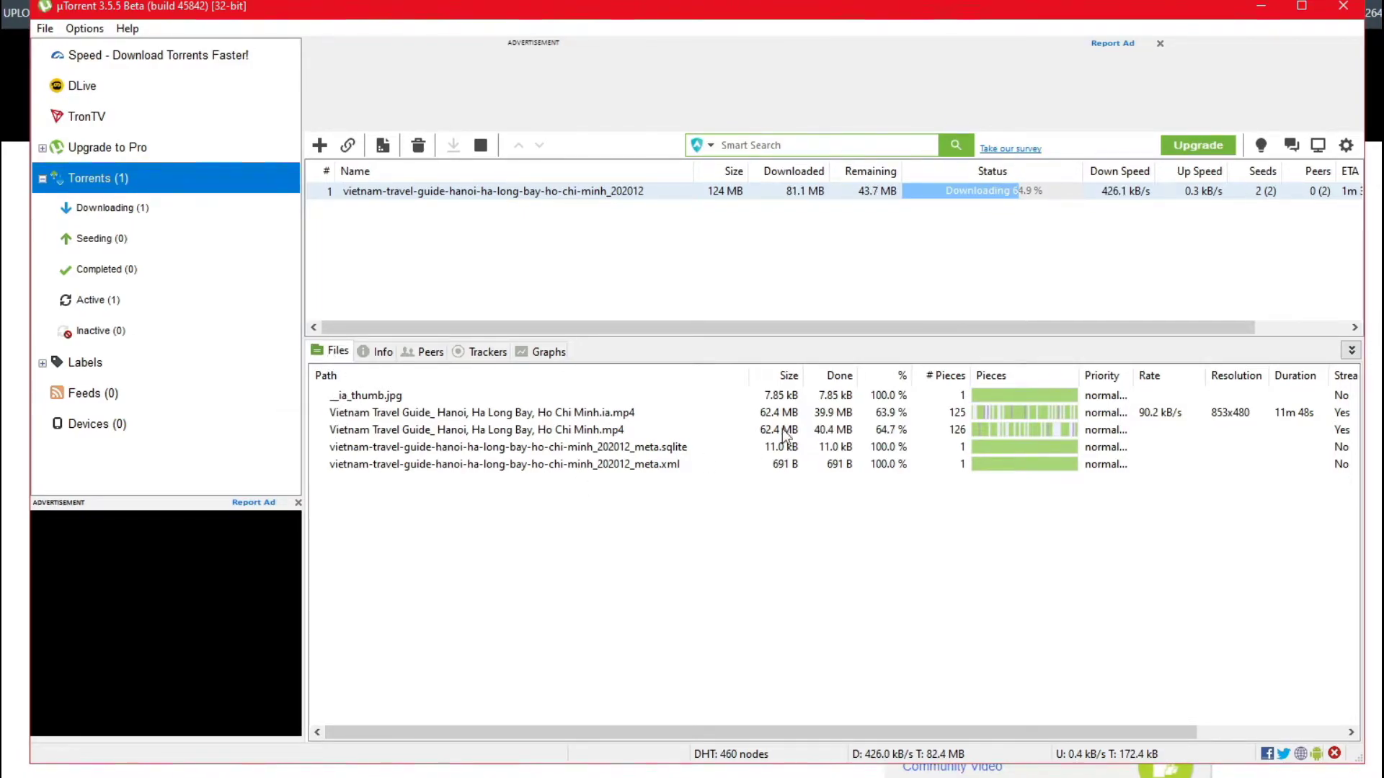
left_click_drag(1078, 375, 1174, 376)
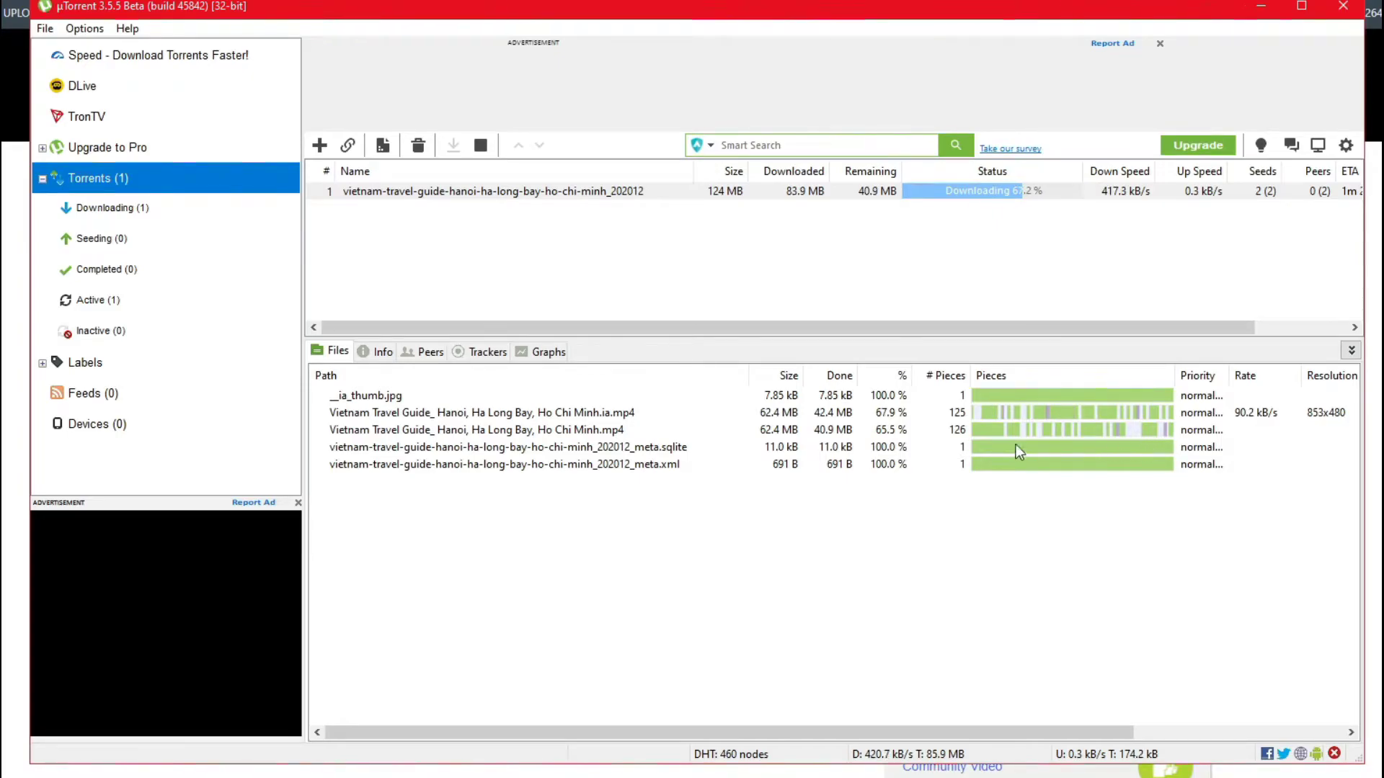
- Review the torrent's transfer and general information, and show its connected peers with the IP column widened for full addresses
left_click(378, 352)
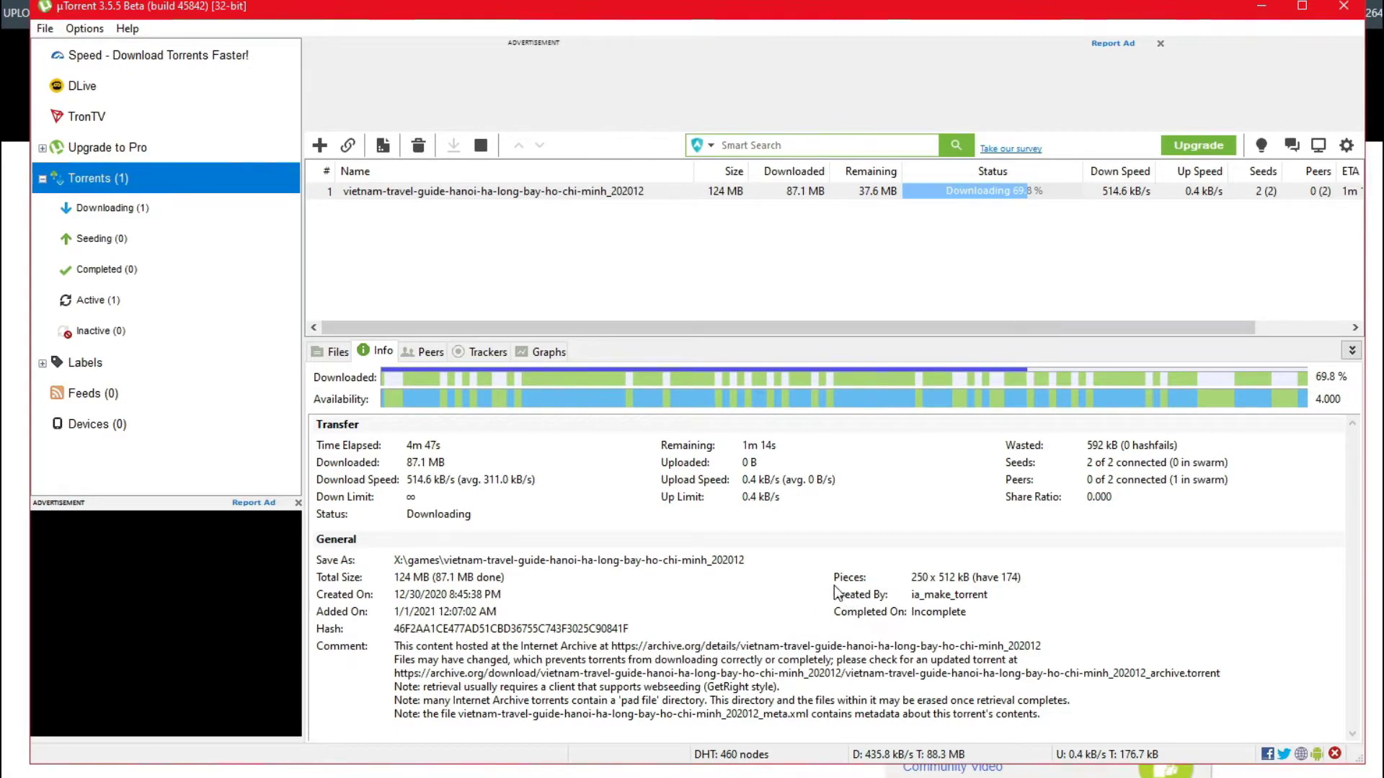
left_click(430, 353)
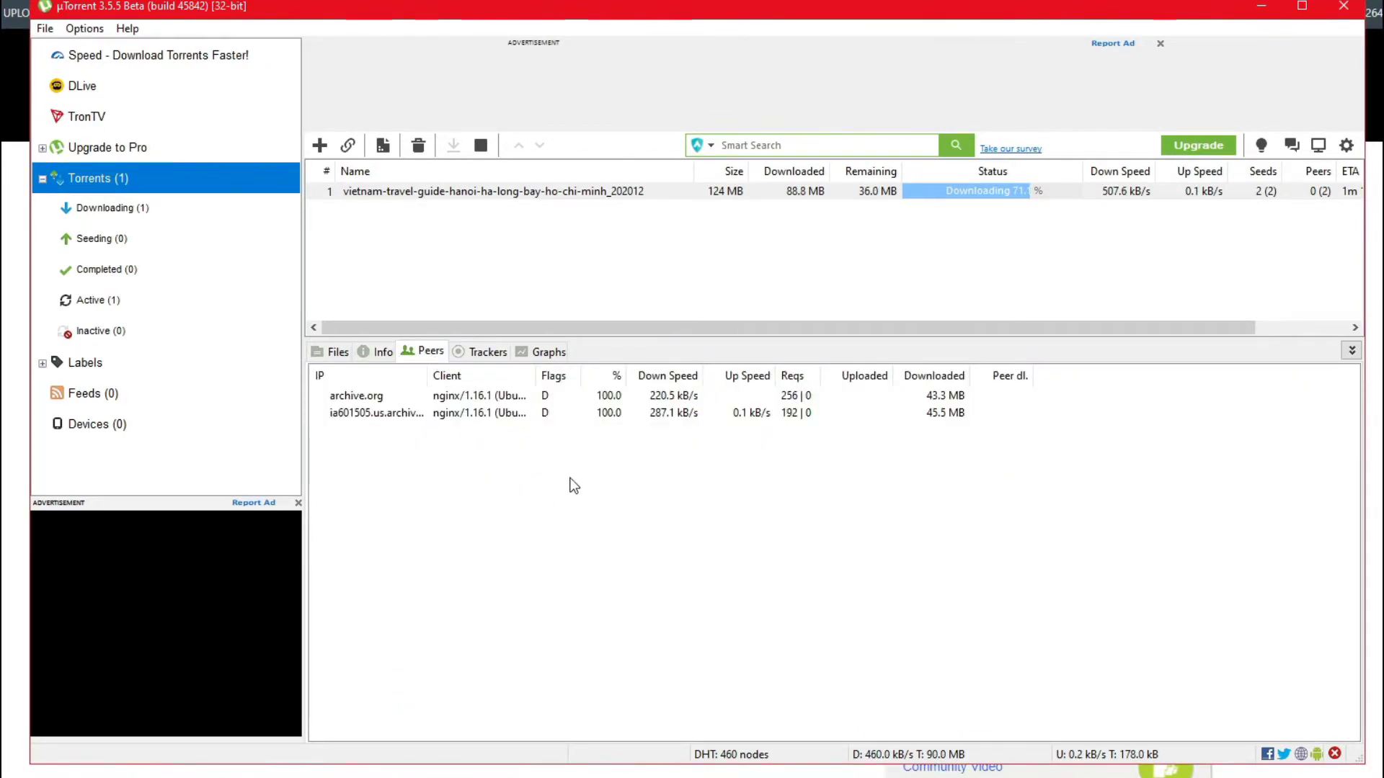
left_click_drag(432, 377, 456, 375)
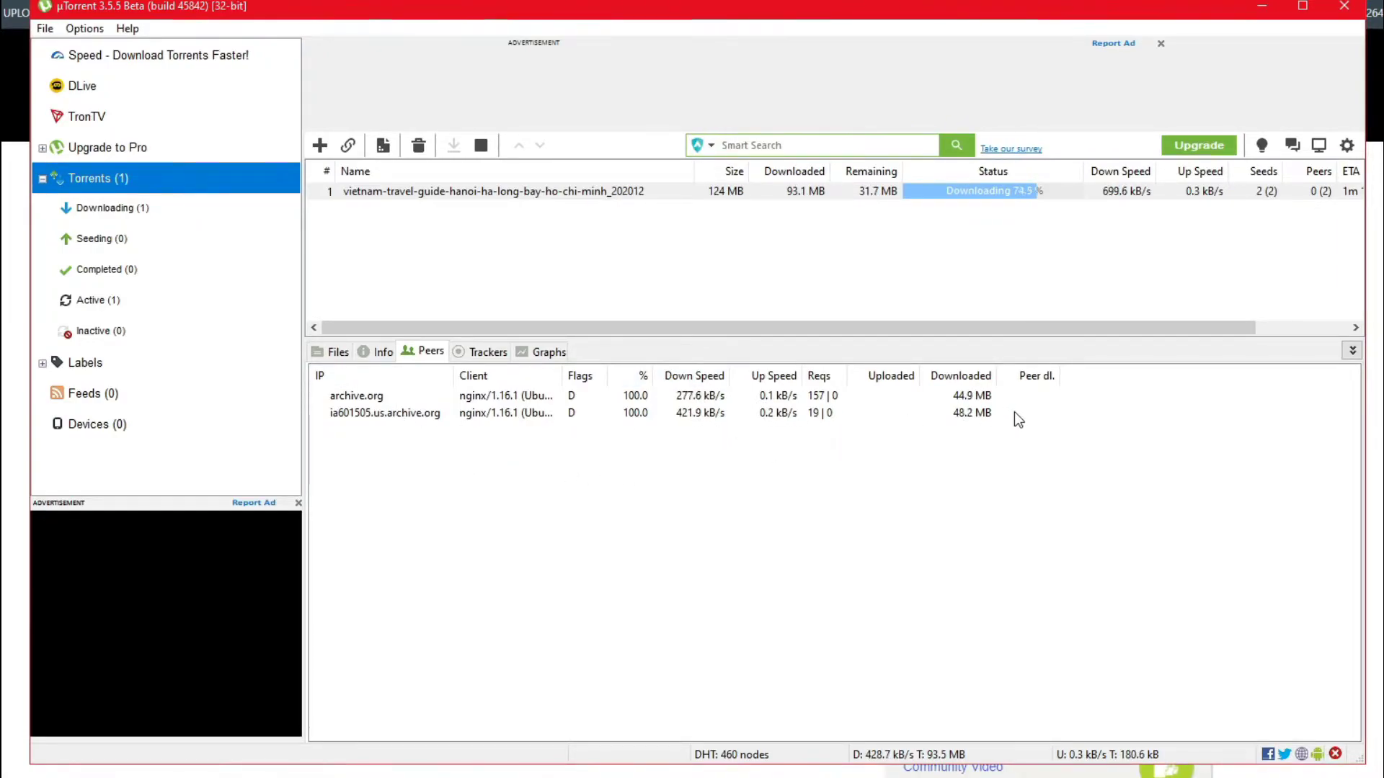
- Review the torrent's trackers and inspect the editable tracker list in its properties without adding a tracker
left_click(482, 353)
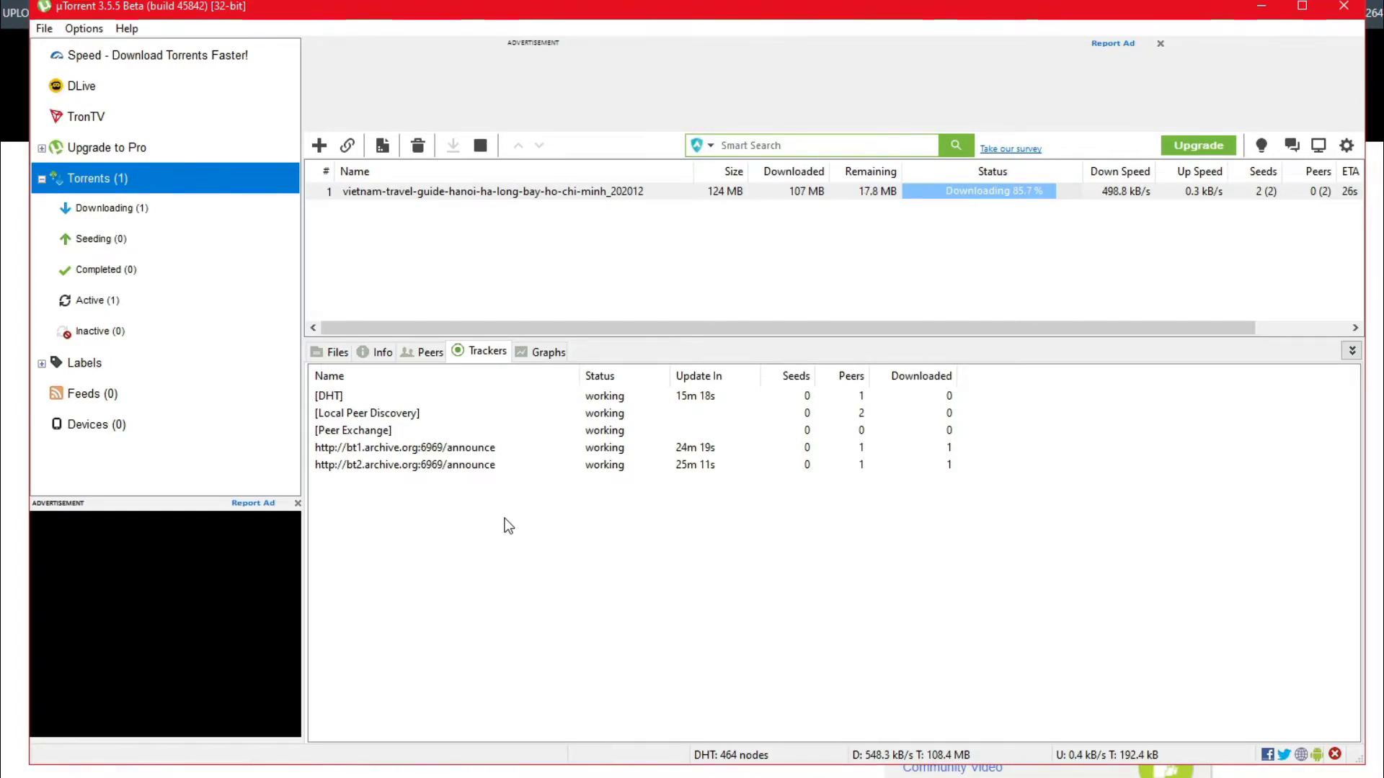
left_click(416, 450)
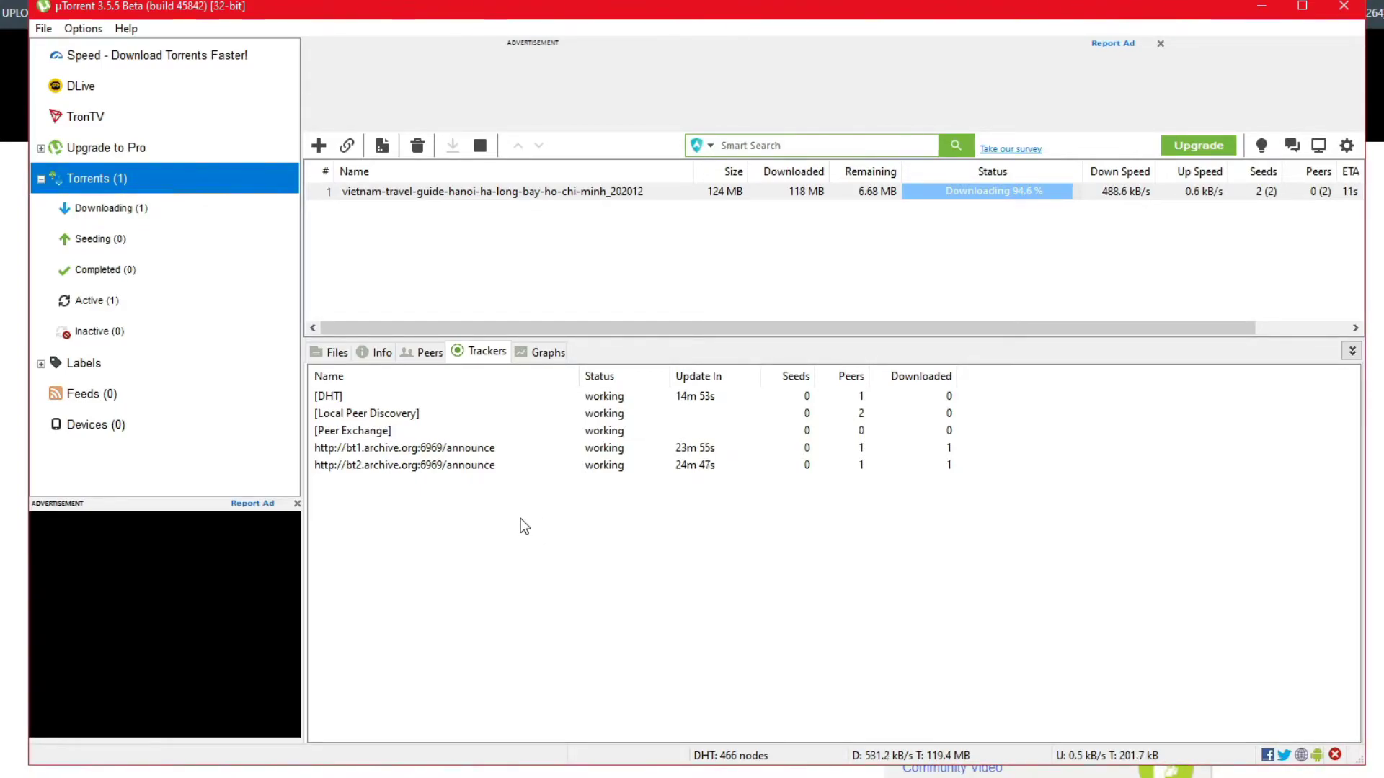
right_click(423, 490)
left_click(486, 549)
left_click(705, 253)
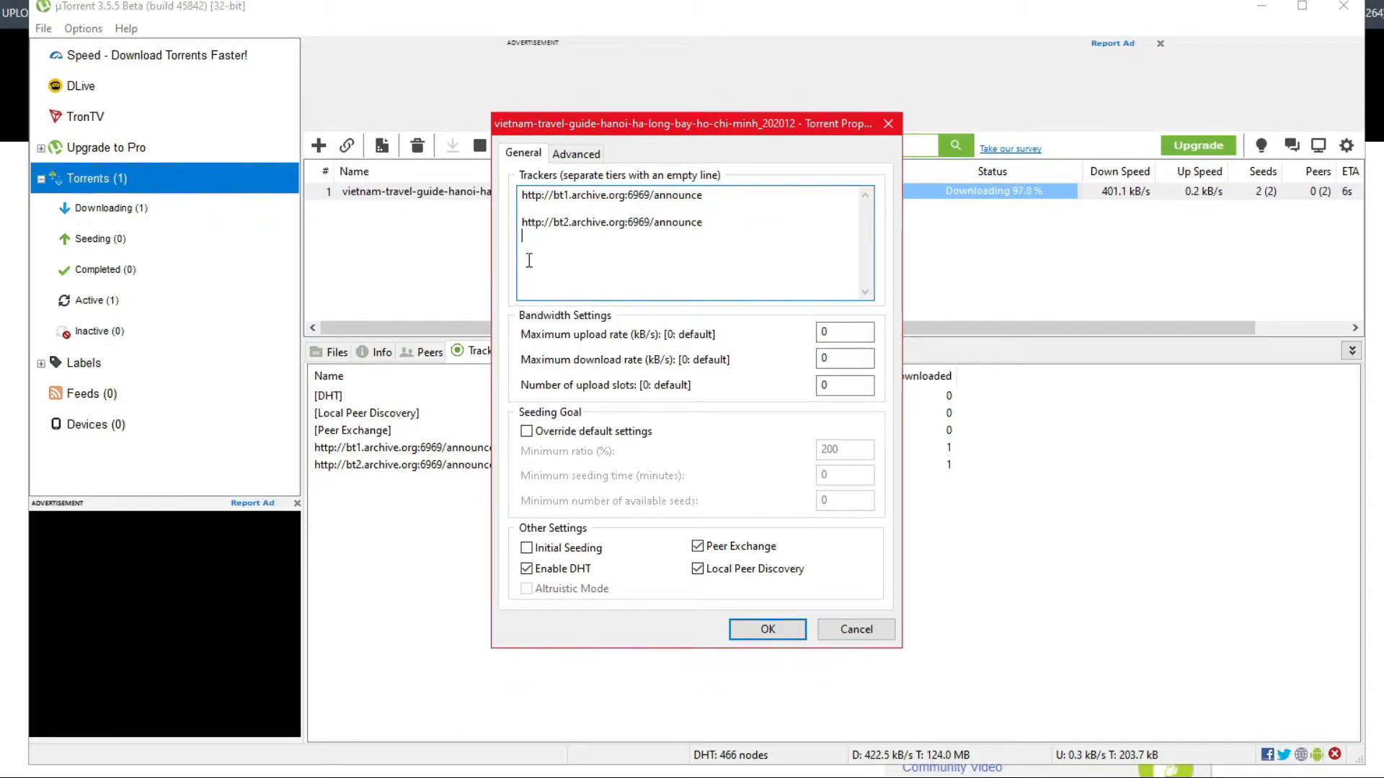
left_click(776, 630)
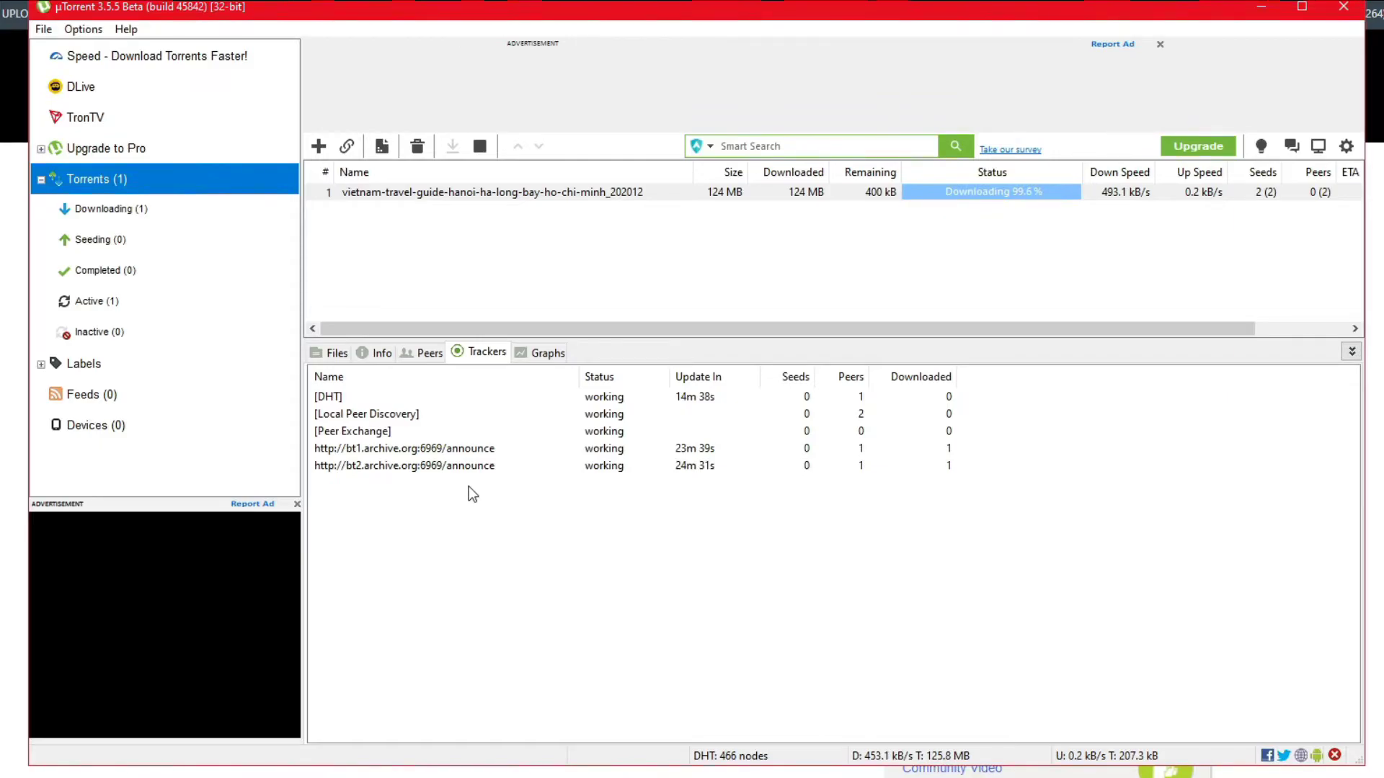
- View the upload and download speed graph and inspect its resolution and graph type choices
left_click(521, 359)
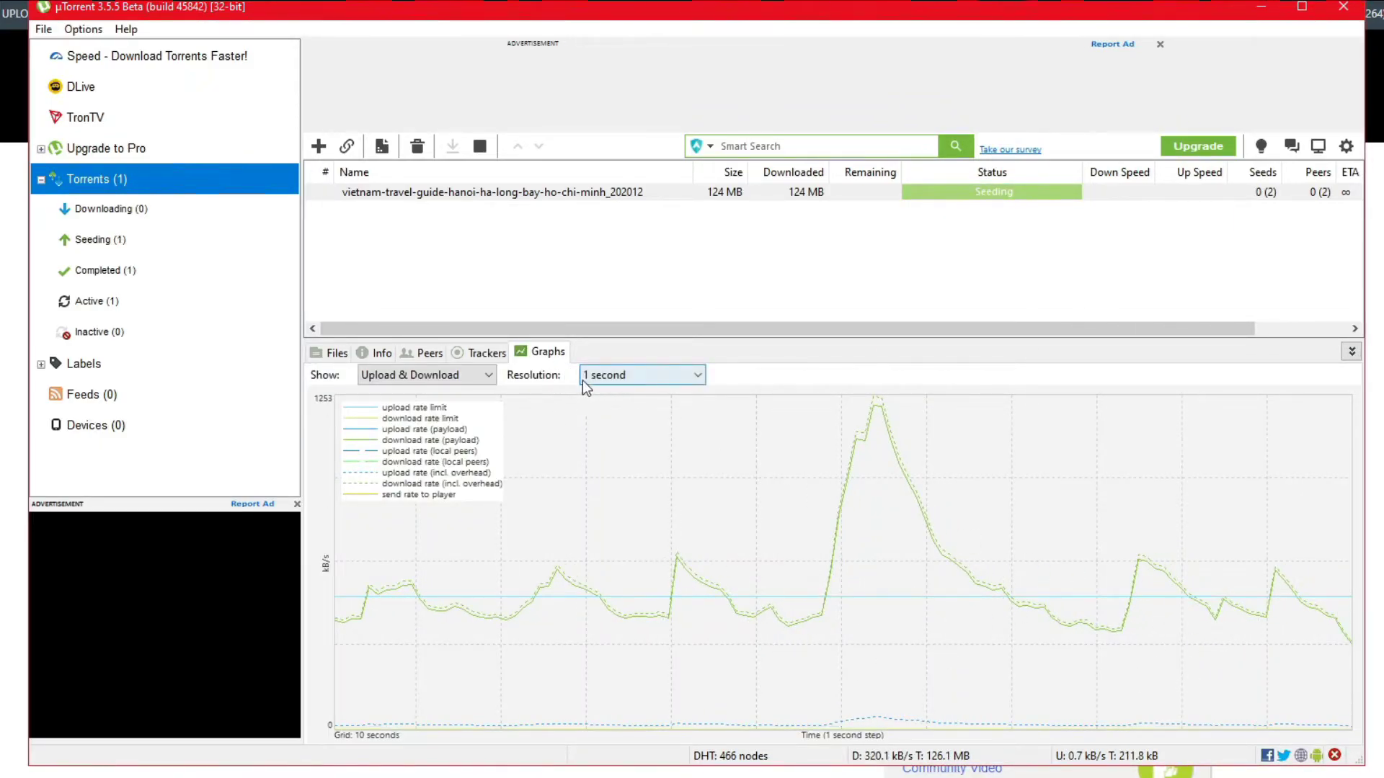
left_click(693, 376)
left_click(664, 380)
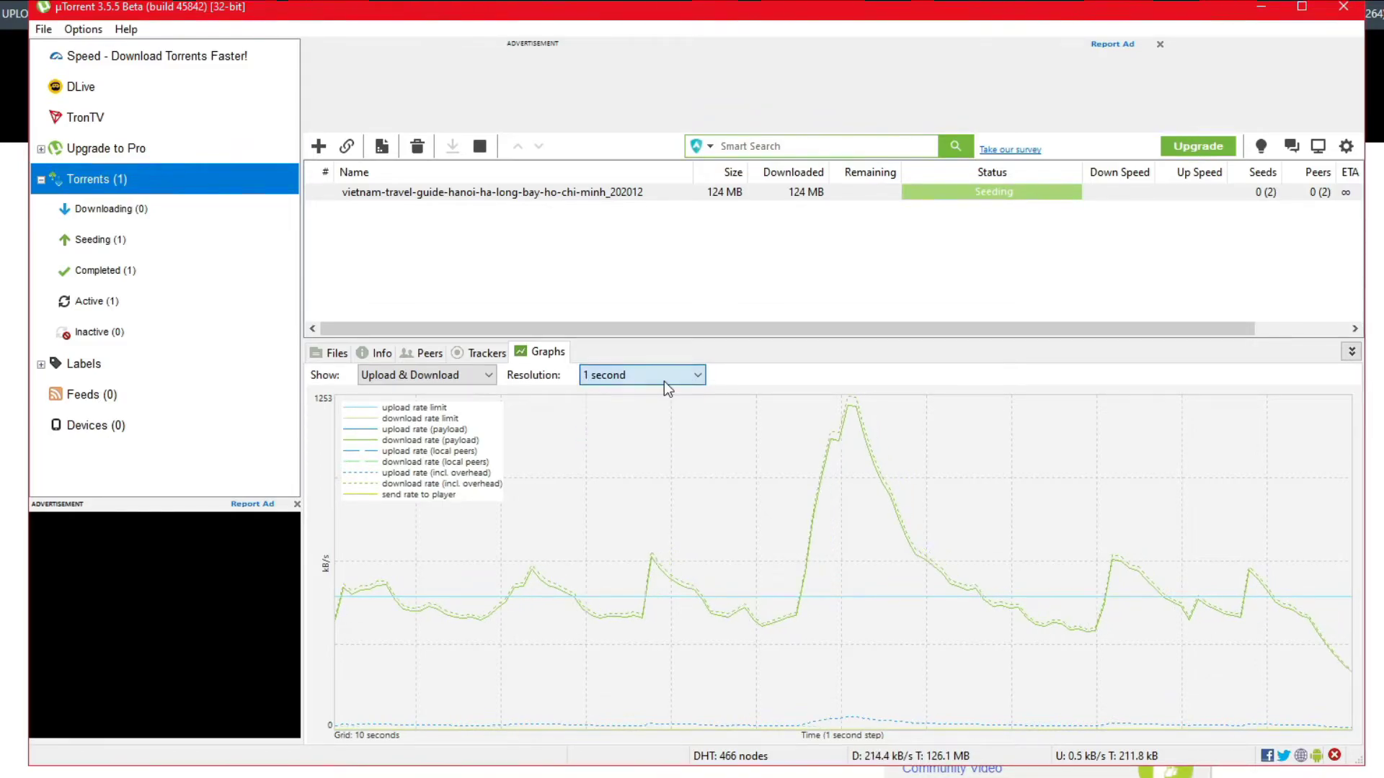
left_click(473, 375)
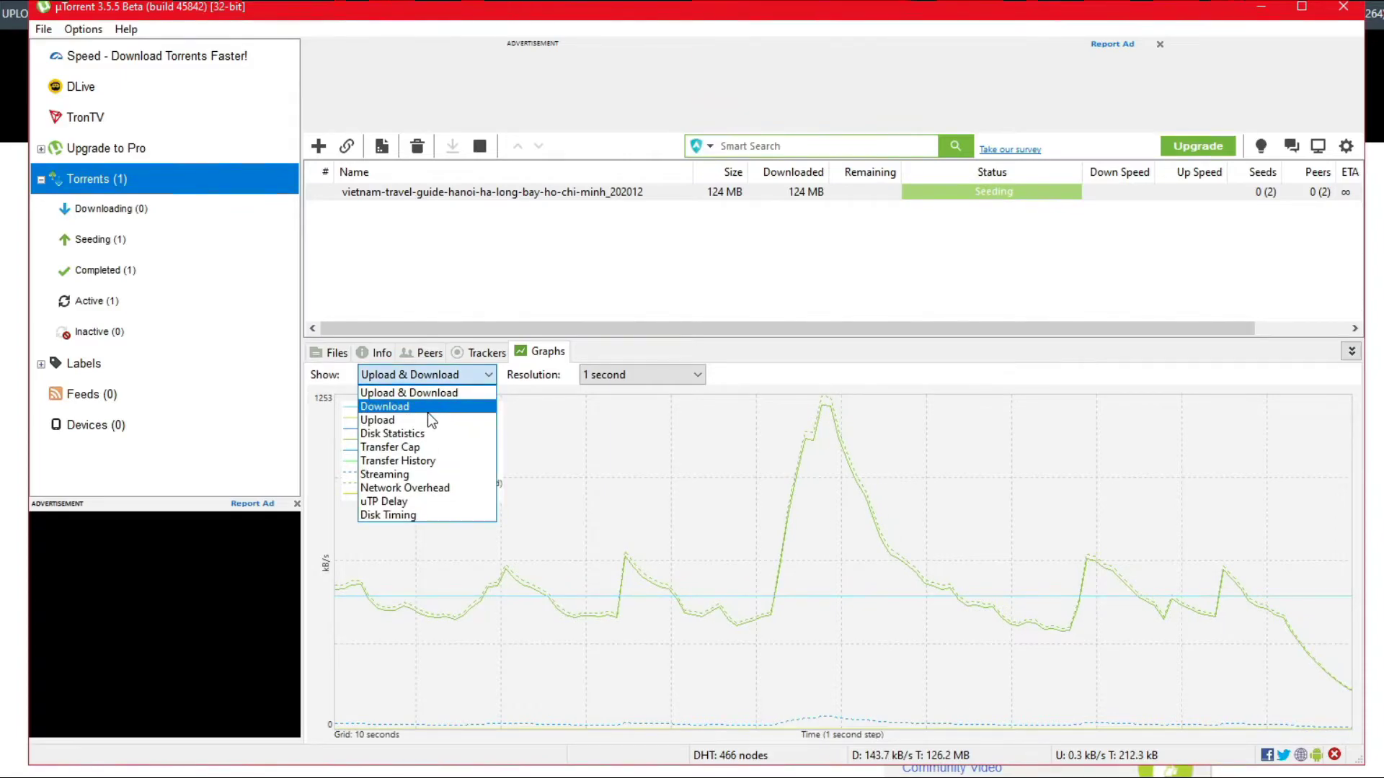
left_click(486, 374)
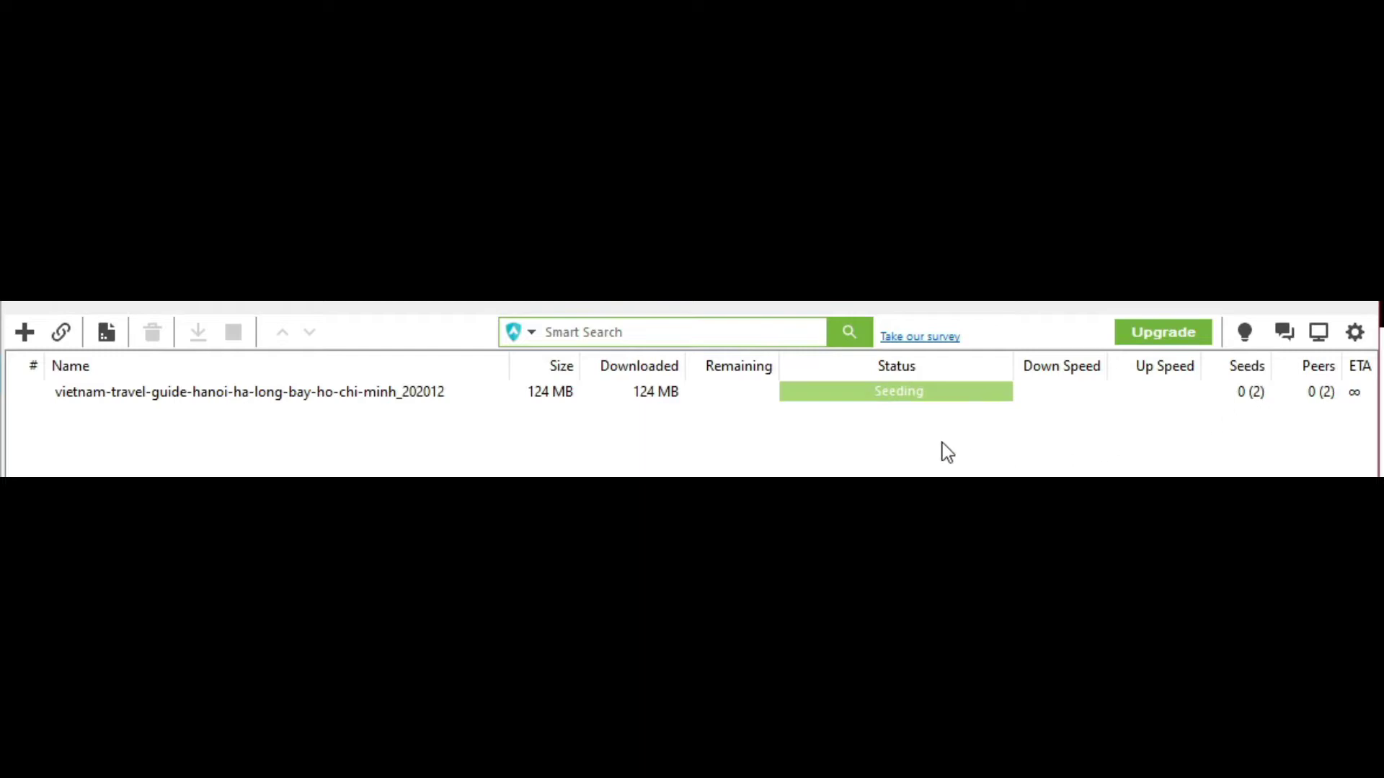
- Stop seeding the completed Vietnam travel guide torrent
left_click(873, 395)
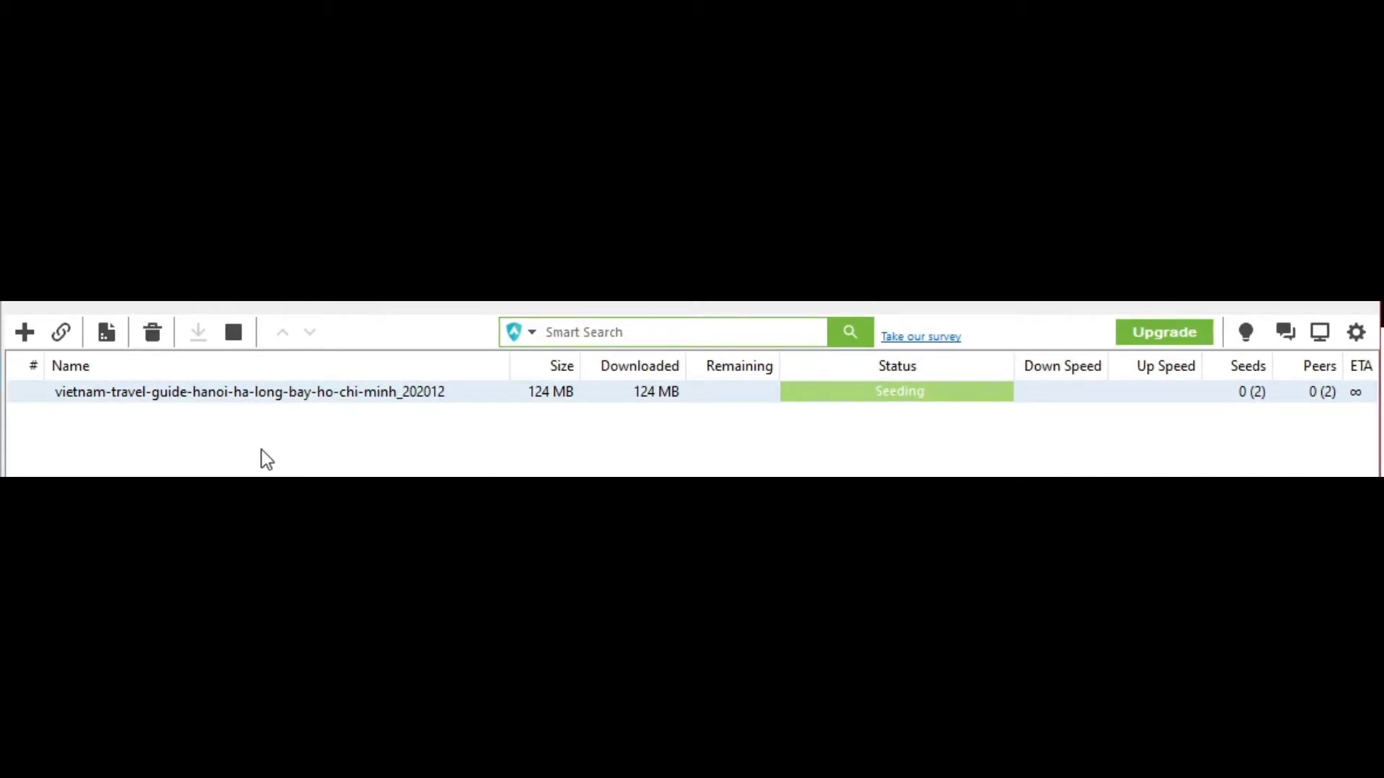
left_click(288, 373)
left_click(235, 332)
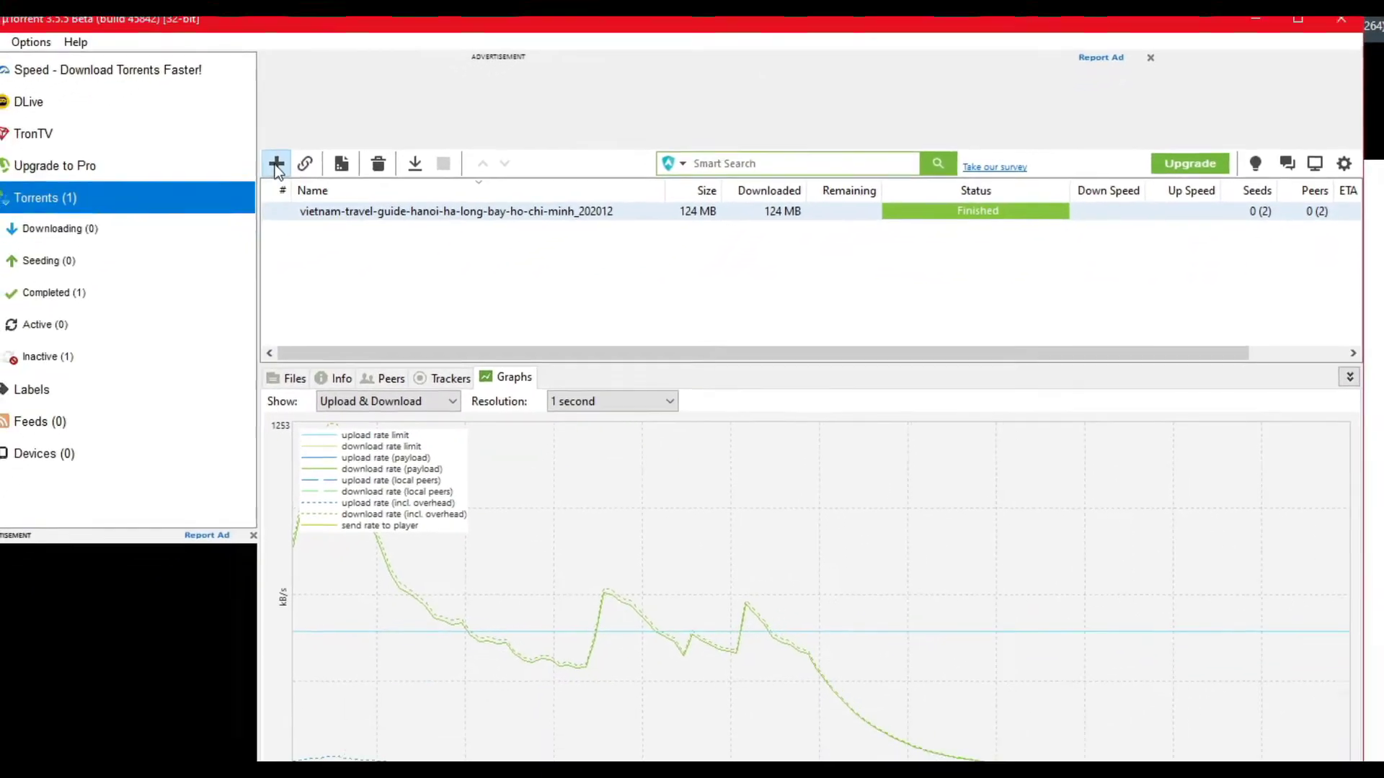
- Browse the Downloads folder for a .torrent file to add, and cancel without adding one
left_click(276, 165)
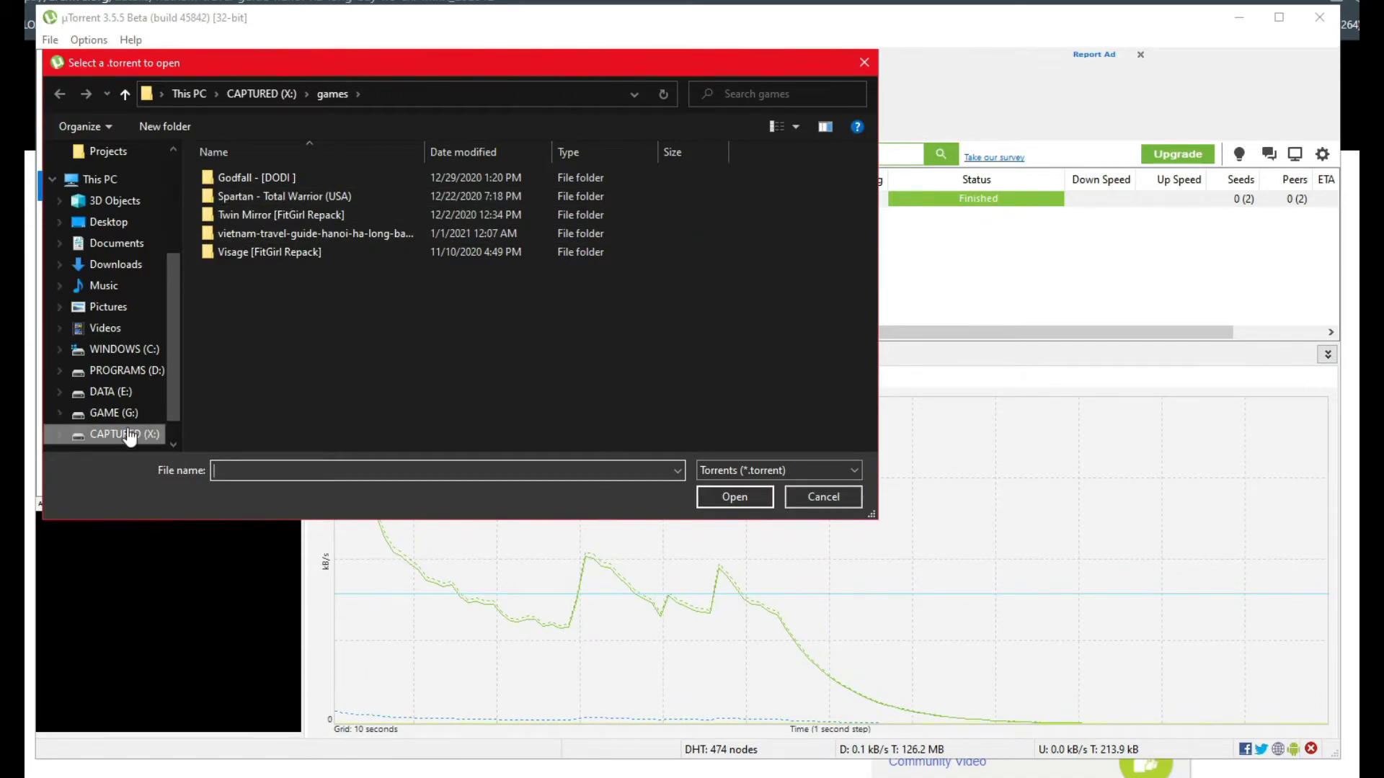
left_click(117, 266)
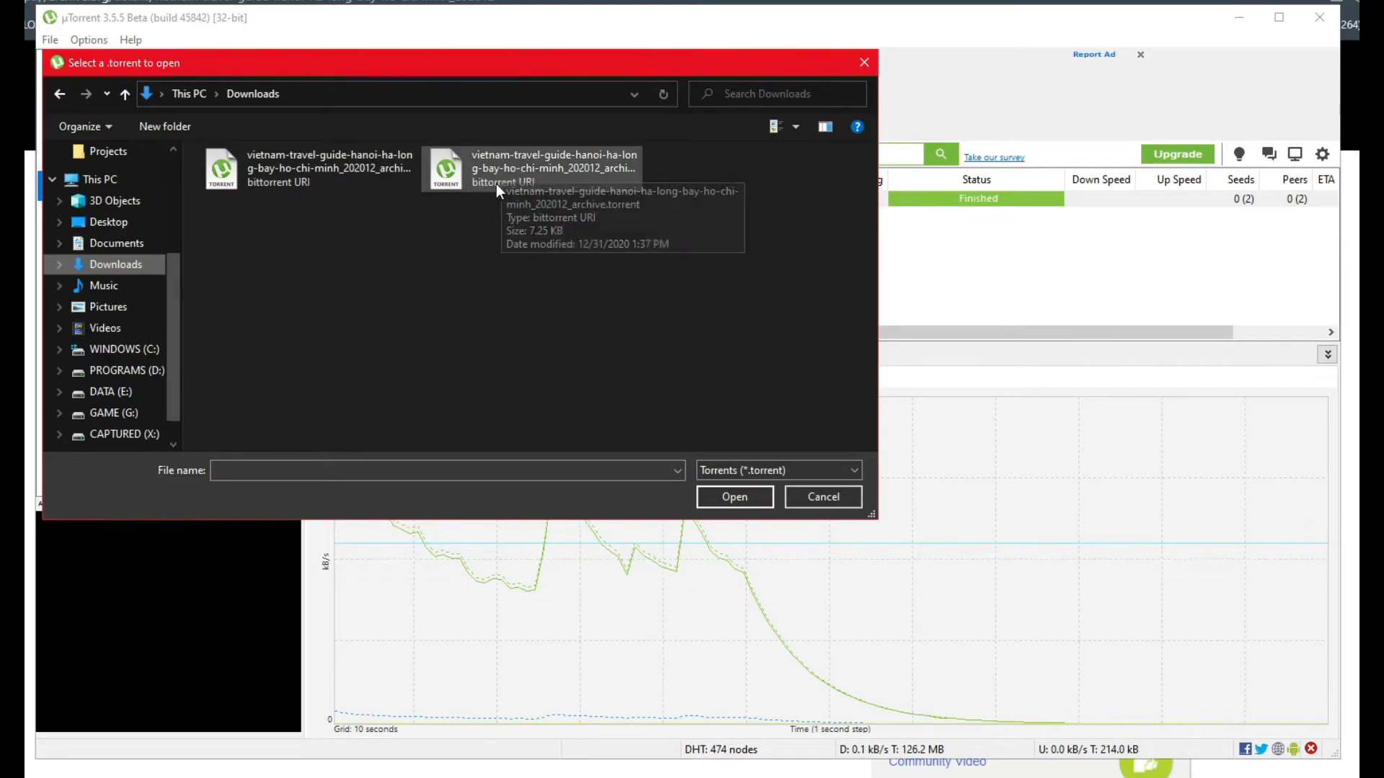
left_click(823, 497)
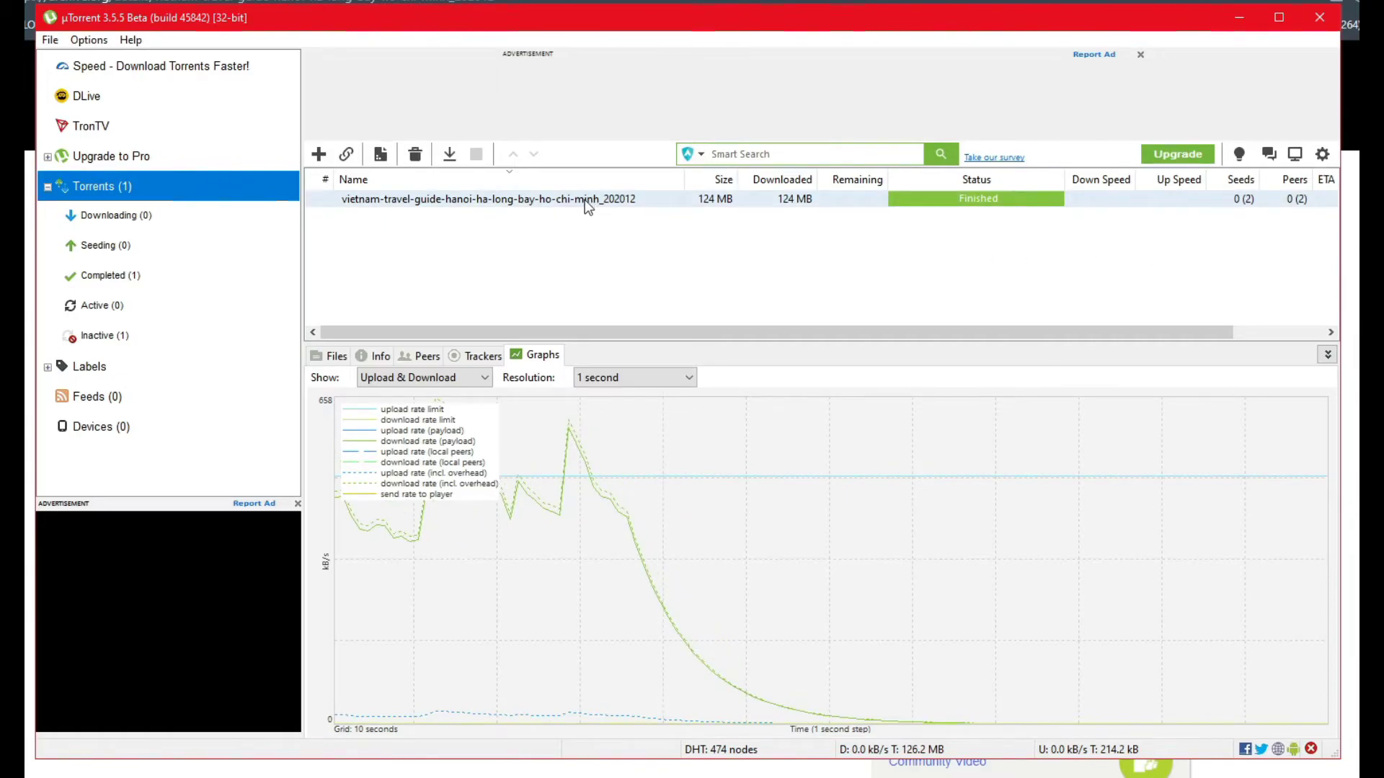
- Open the completed torrent's containing folder to view the downloaded files, and close the folder window
right_click(585, 201)
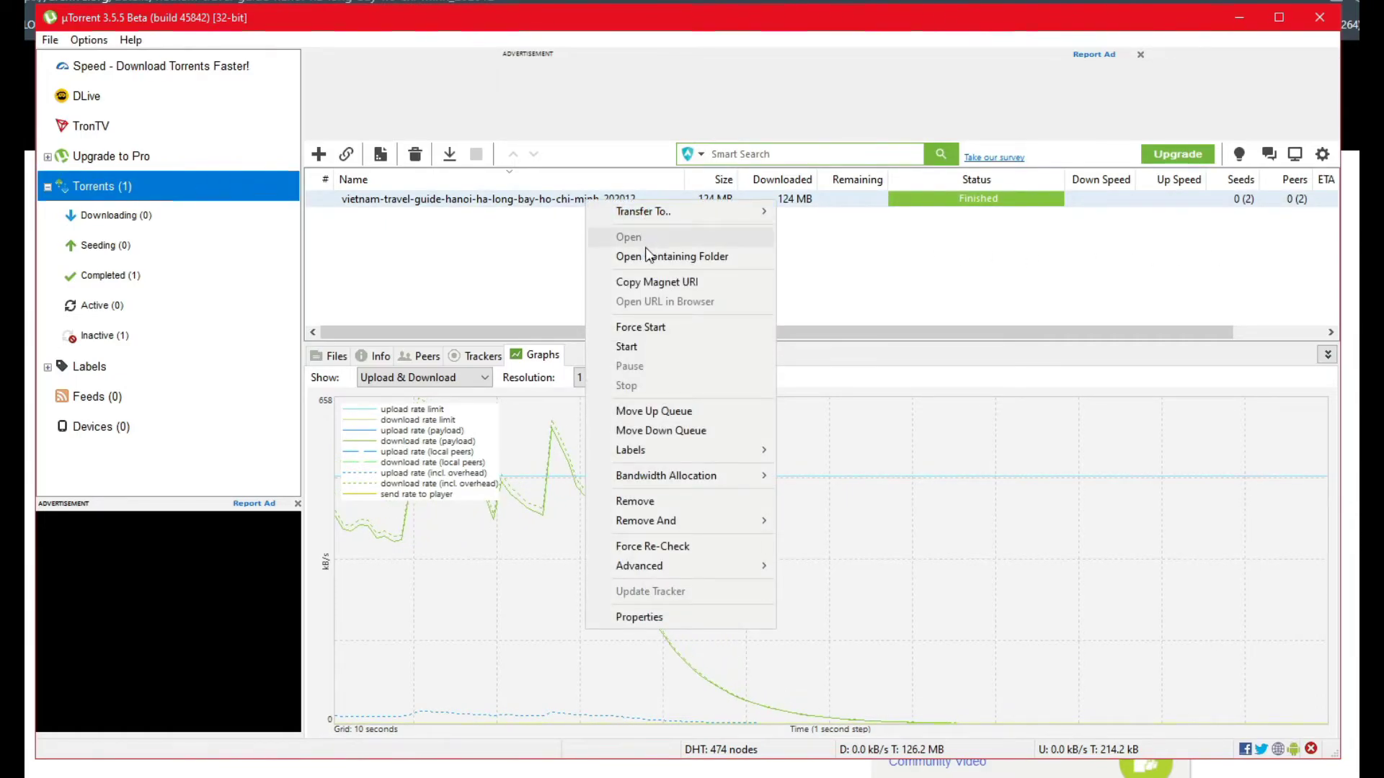
left_click(692, 258)
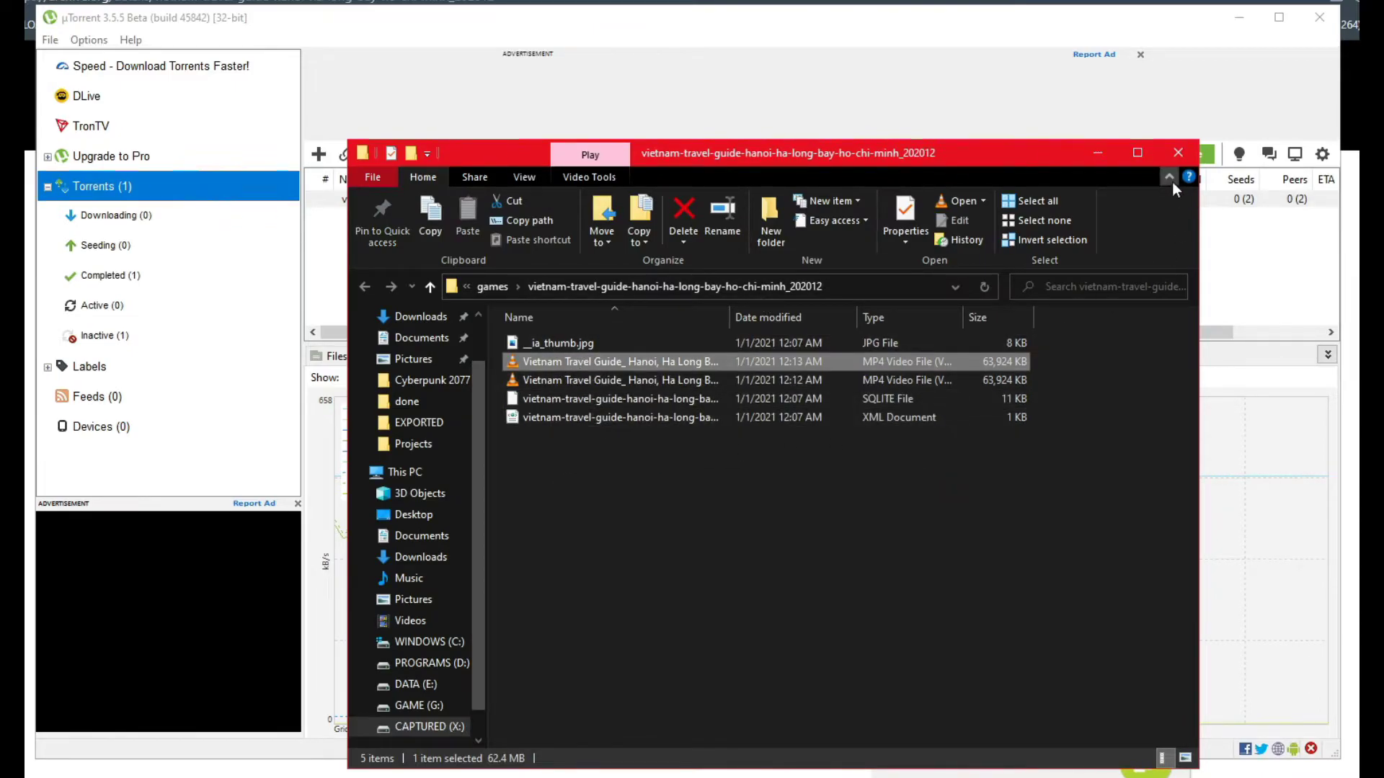
left_click(1179, 152)
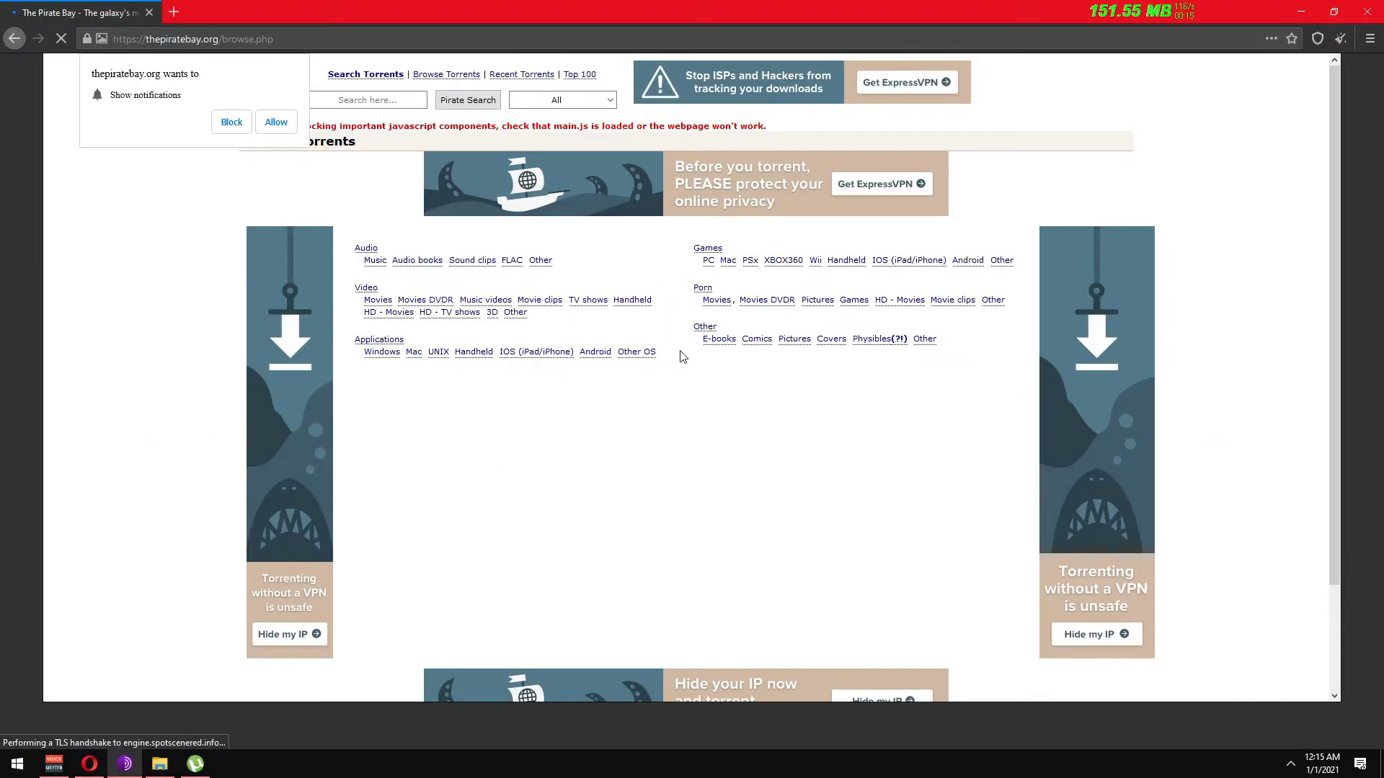
- Dismiss The Pirate Bay's notification request in the browser and look through its E-books torrent listing
left_click(251, 123)
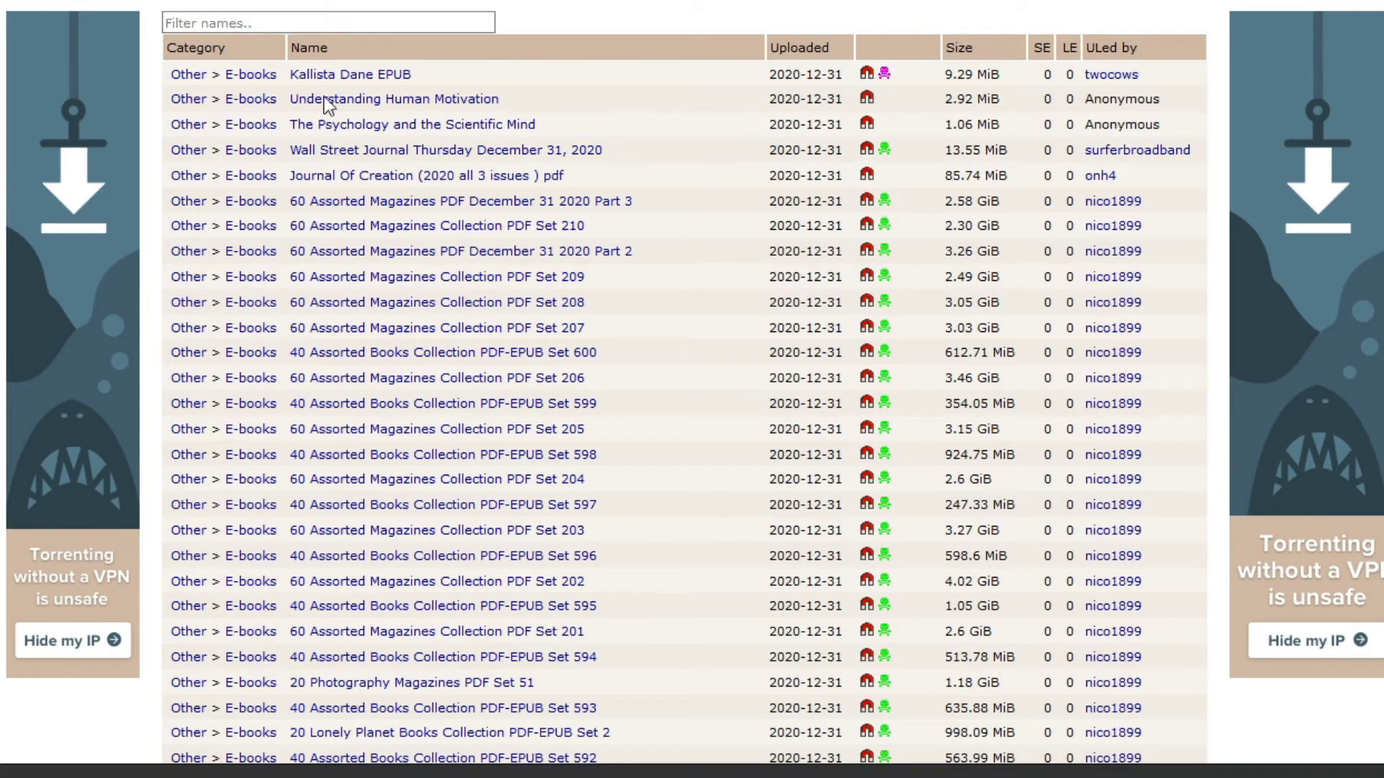
scroll(409, 152, "down", 9)
scroll(411, 160, "up", 9)
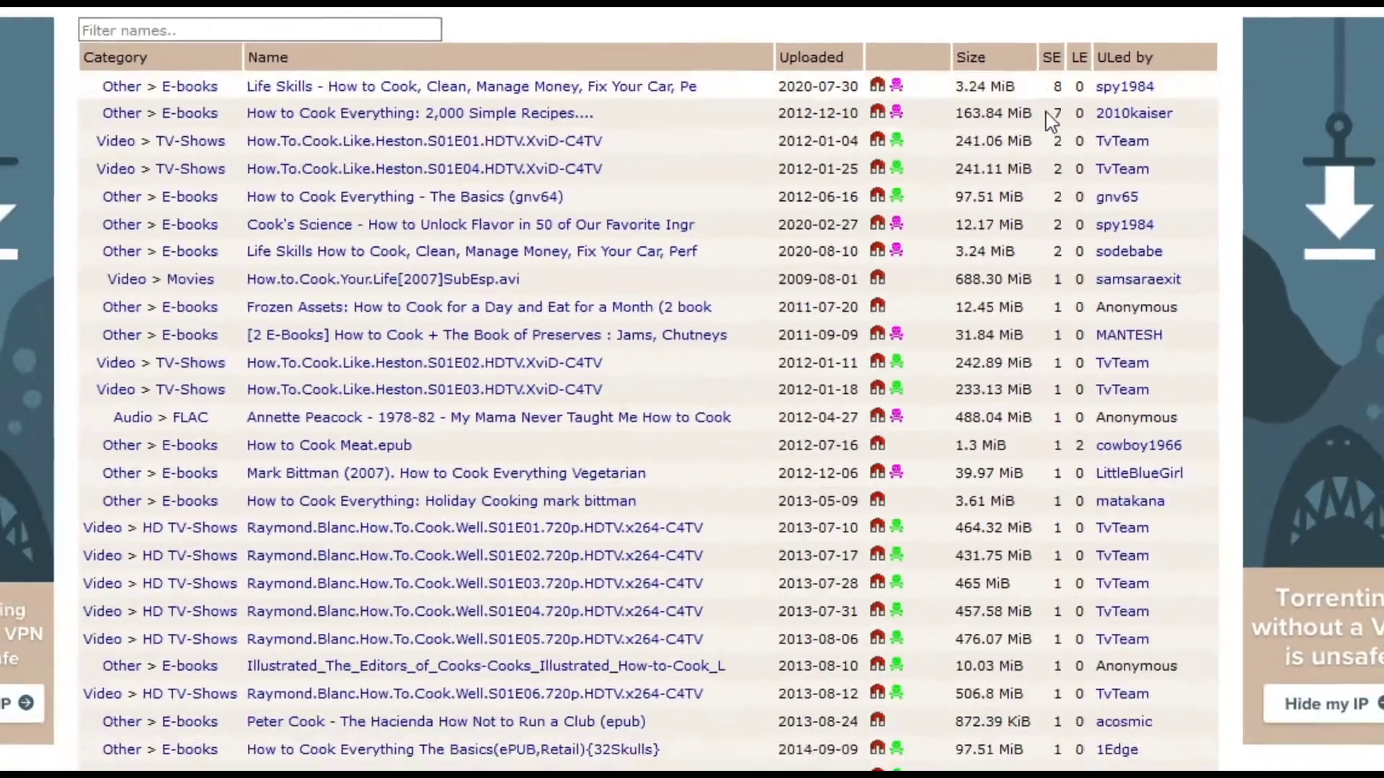
- Examine the how-to-cook torrent results on The Pirate Bay, comparing their seeders, leechers, sizes, uploaders and magnet links
scroll(1056, 180, "down", 10)
scroll(1048, 467, "down", 5)
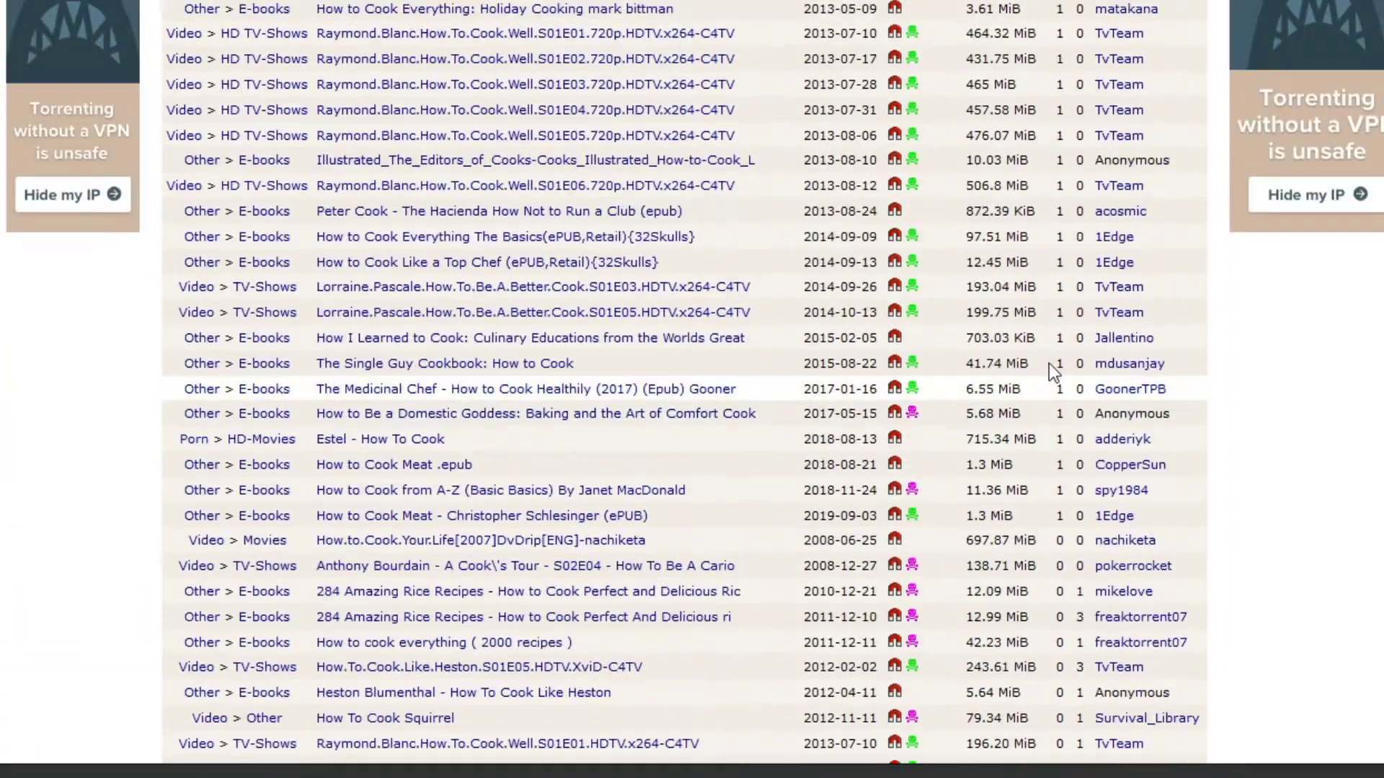
scroll(1048, 363, "up", 5)
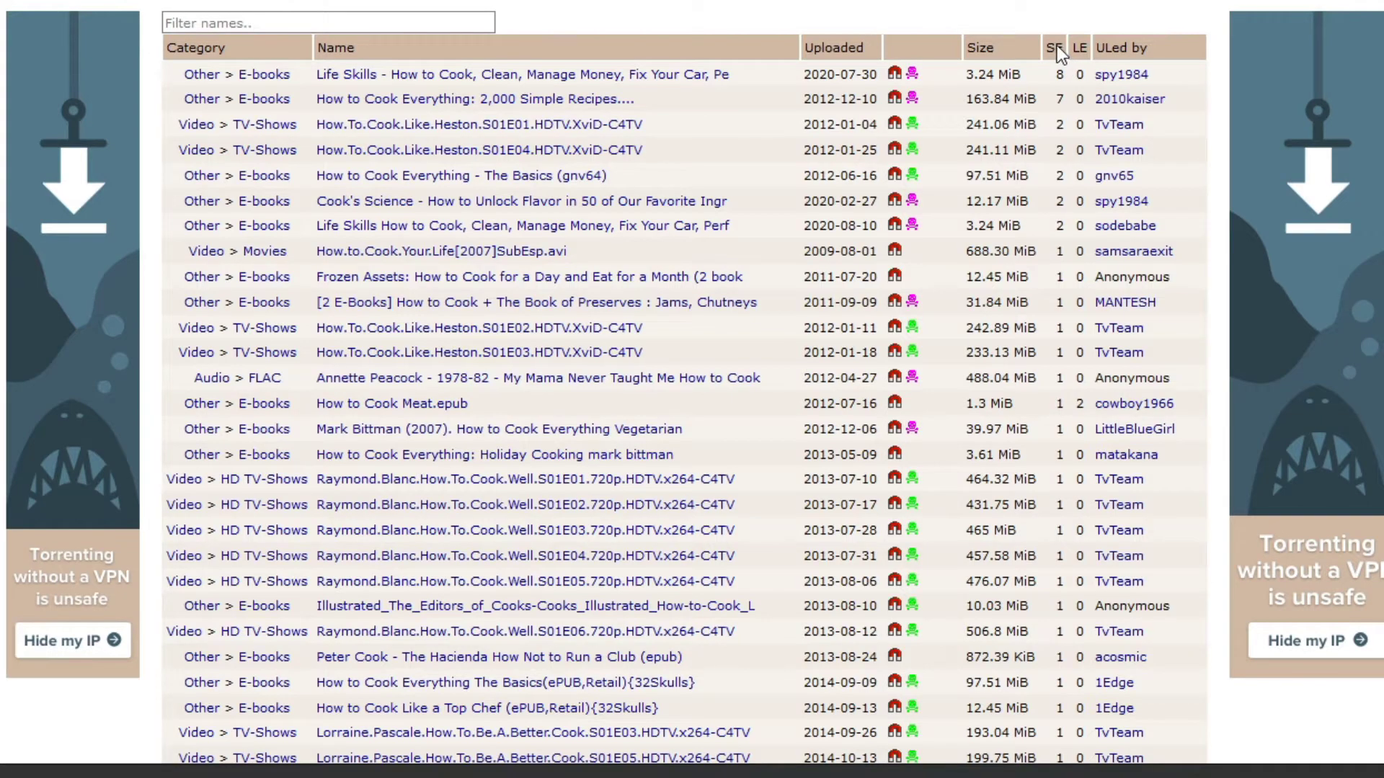
scroll(1035, 431, "down", 5)
scroll(1045, 289, "up", 5)
scroll(914, 237, "down", 20)
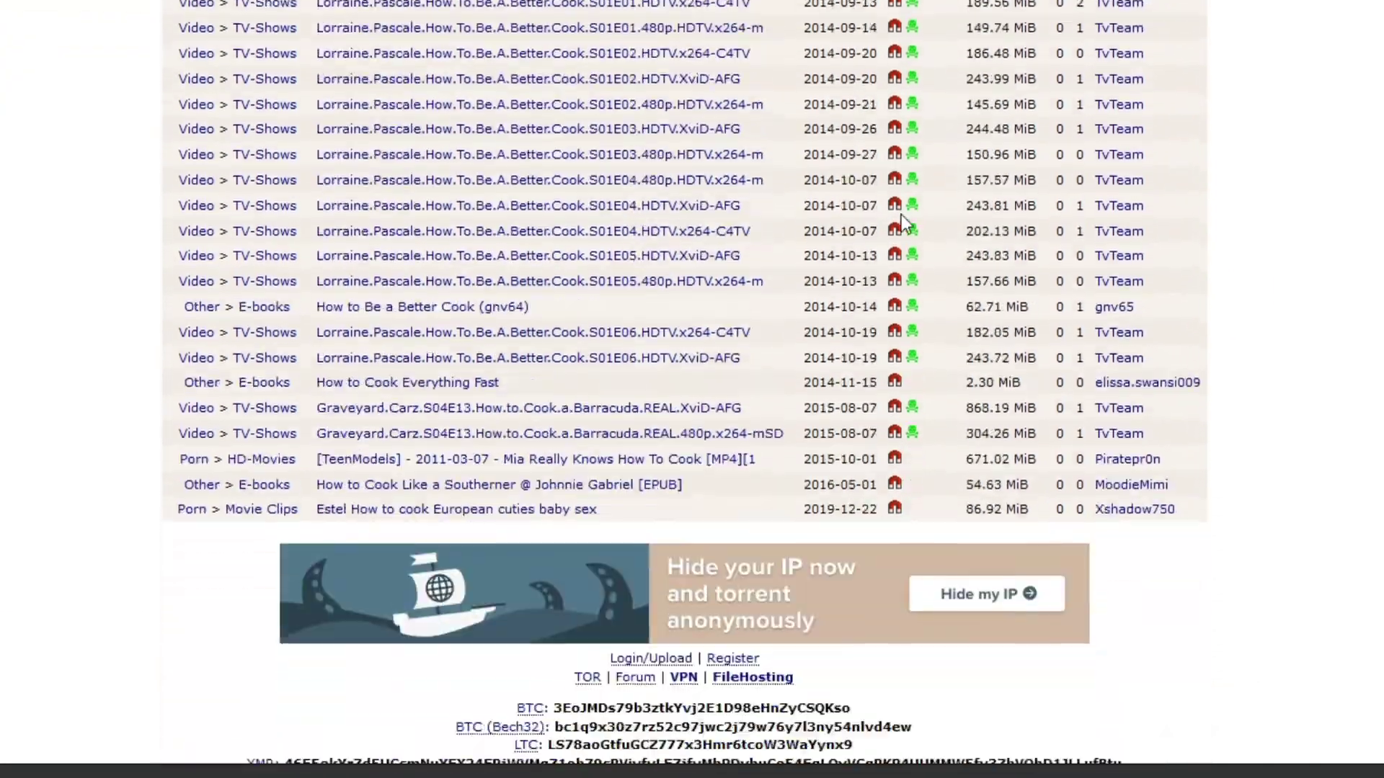
scroll(901, 289, "up", 15)
scroll(900, 331, "up", 15)
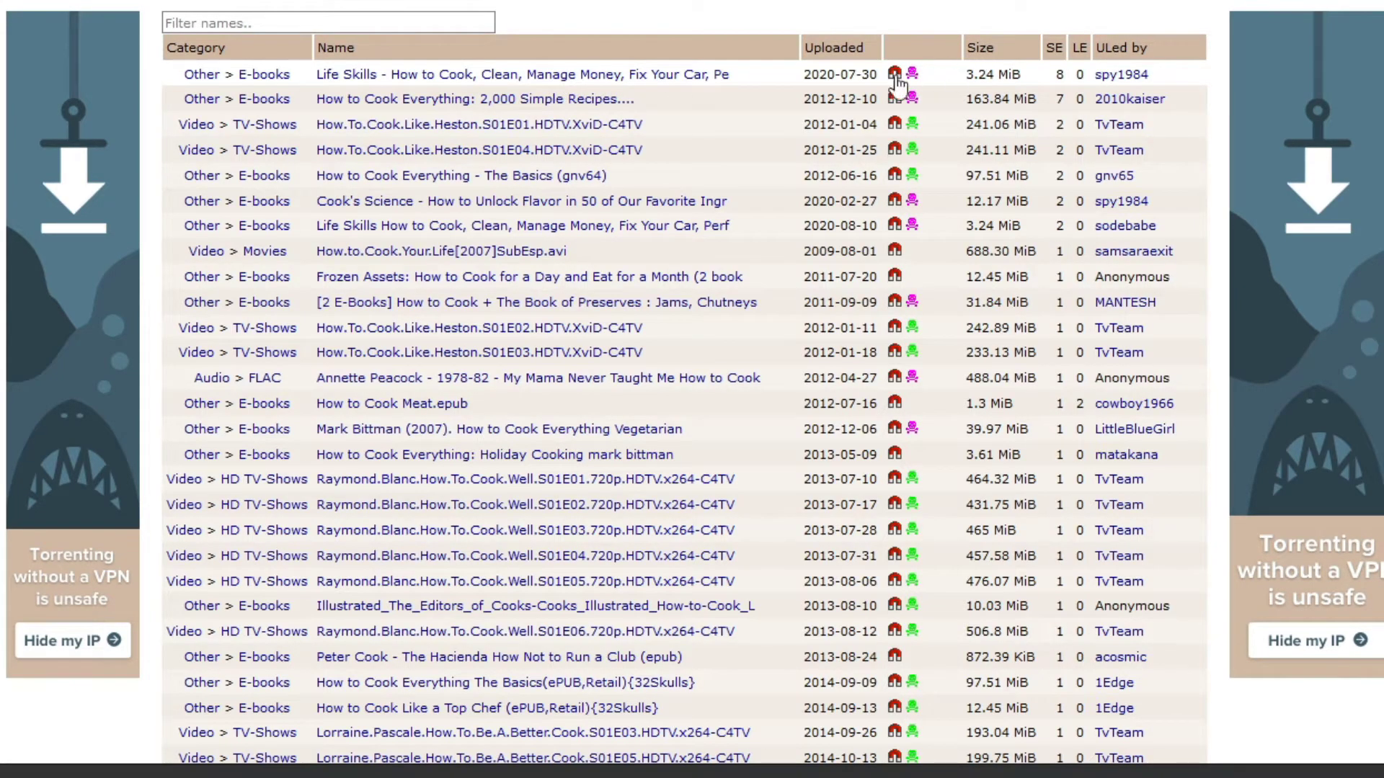
- Examine the details, description and file list of the top Life Skills e-book torrent, and return to the how-to-cook results
left_click(654, 75)
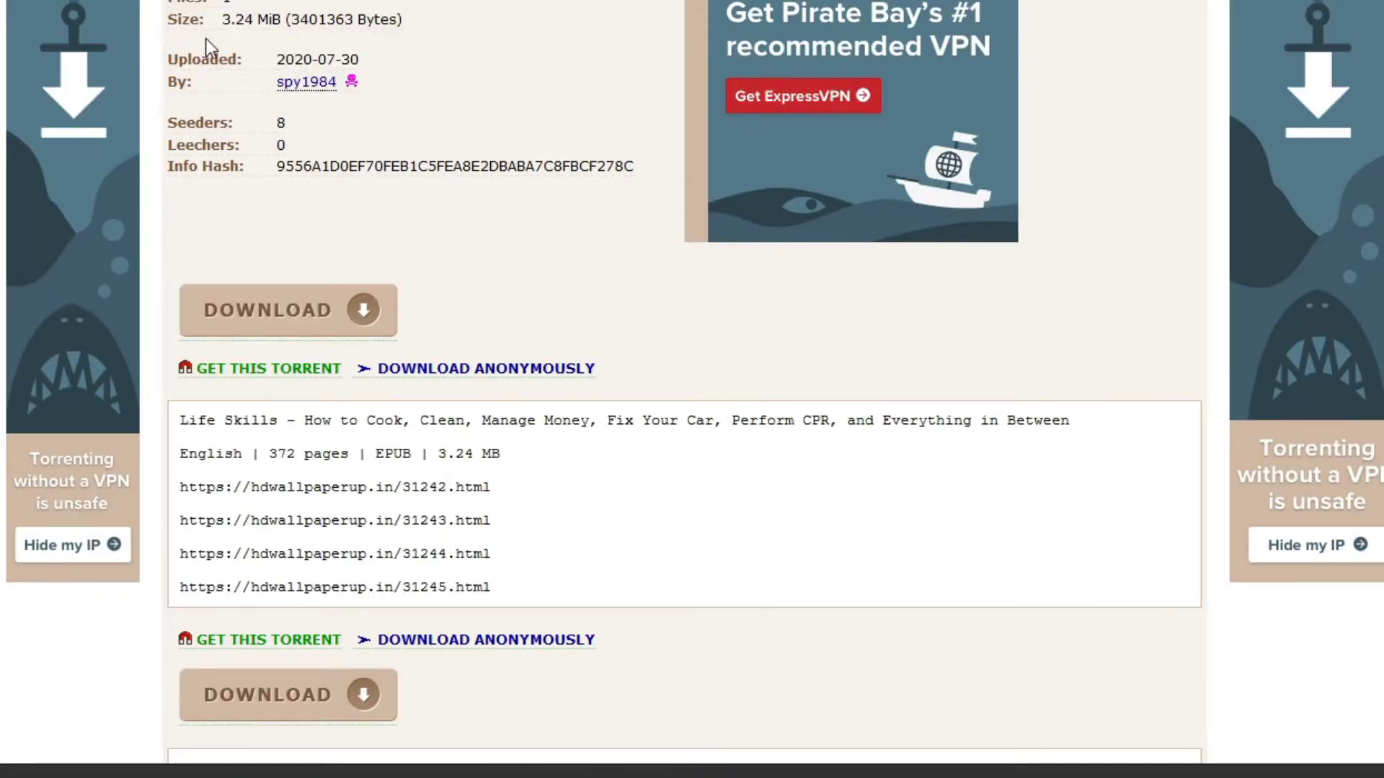
scroll(463, 114, "down", 4)
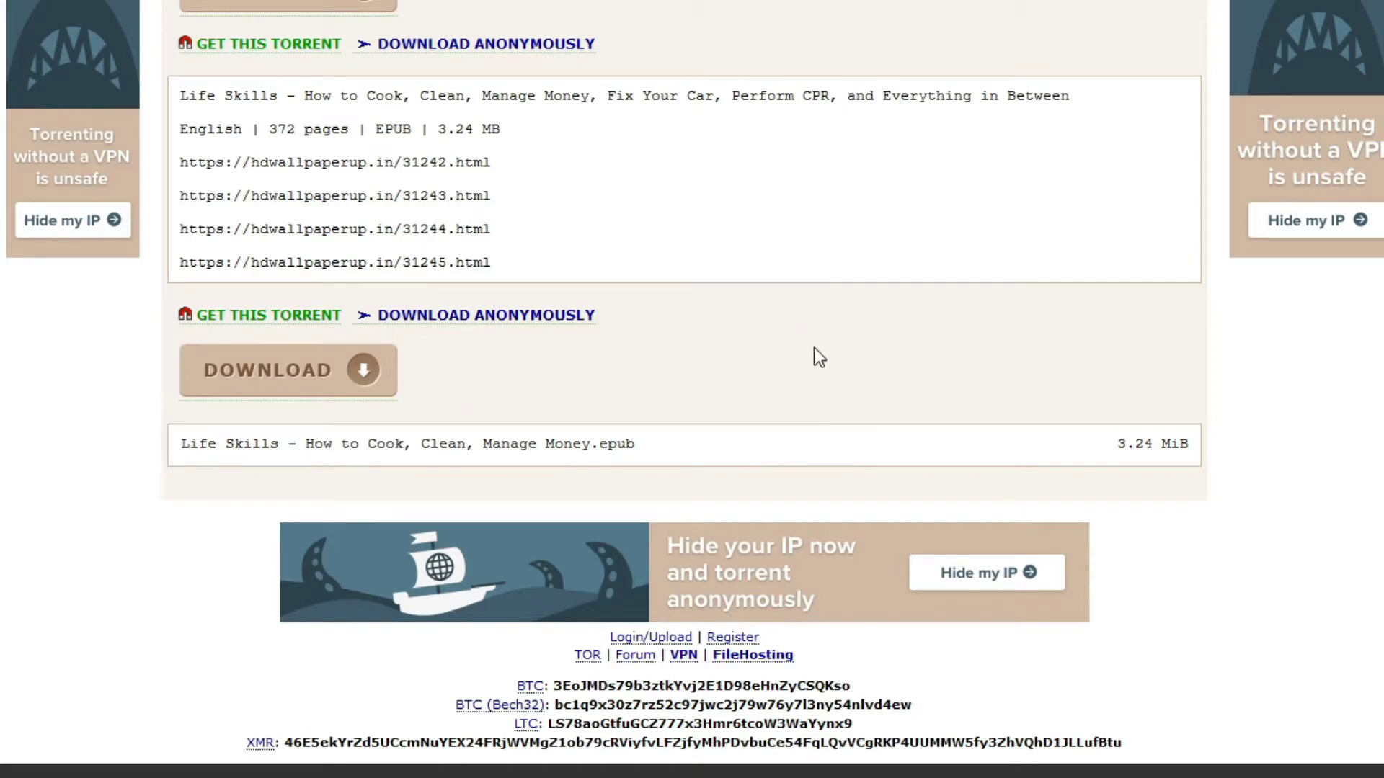
scroll(382, 116, "up", 5)
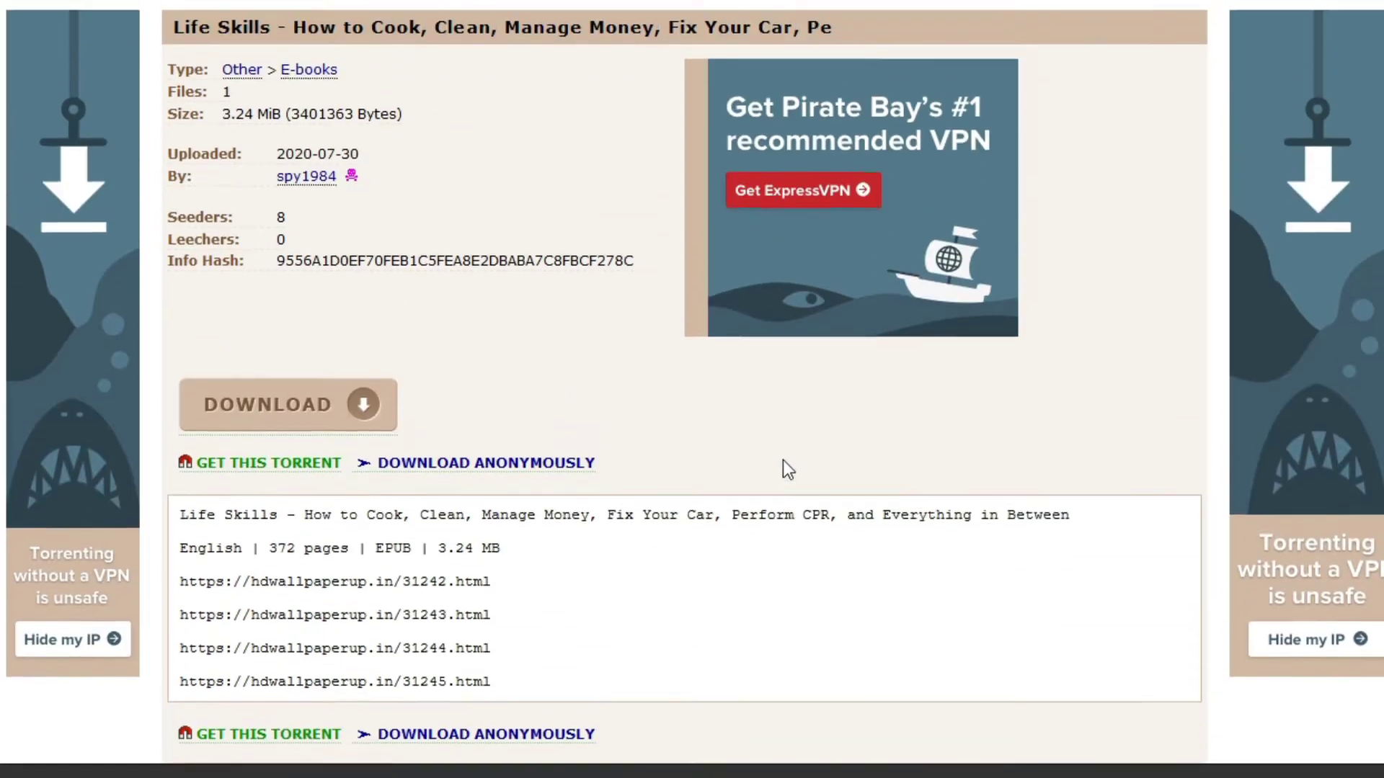
key("alt+Left")
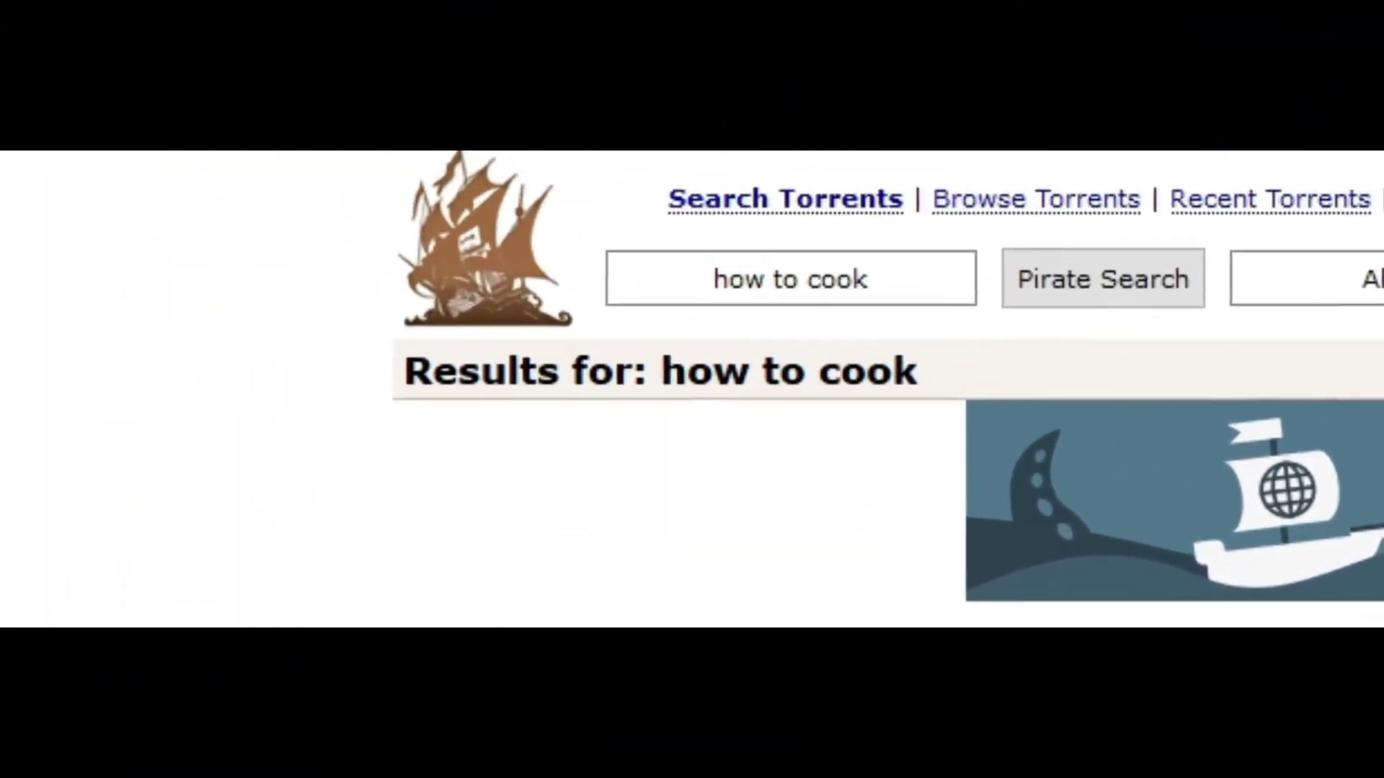
left_click_drag(95, 360, 371, 382)
left_click(1263, 355)
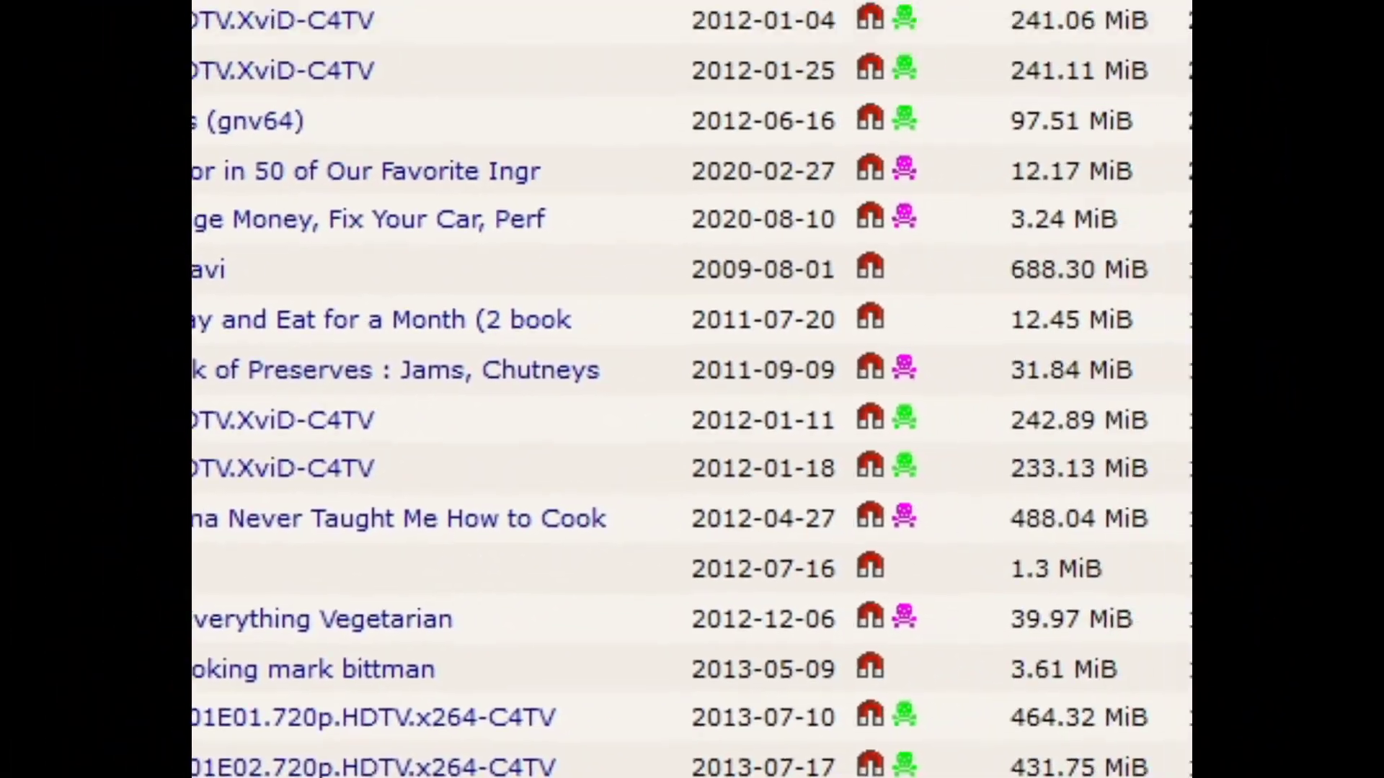
- Copy the magnet link of the top Life Skills e-book result and add it to µTorrent from URL, saving to X:\games\
right_click(603, 98)
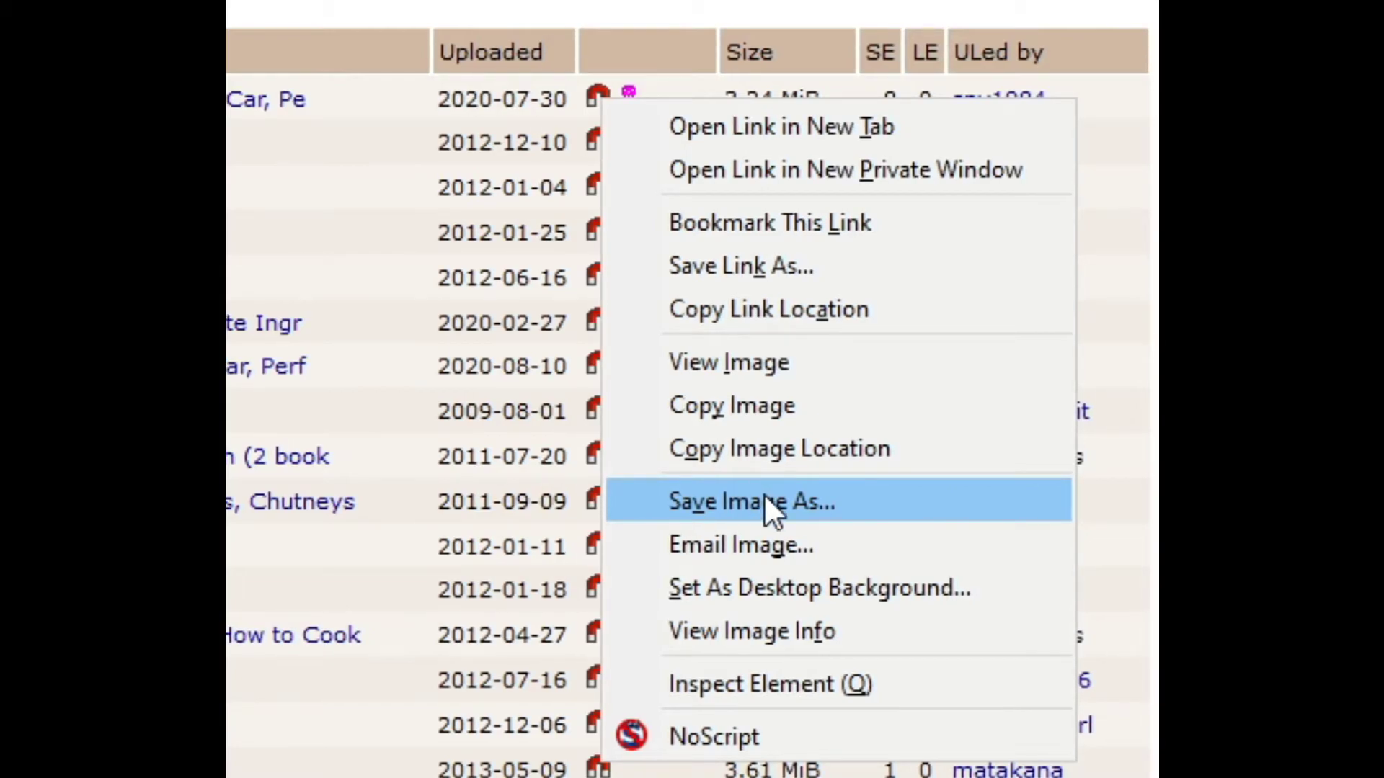
left_click(806, 308)
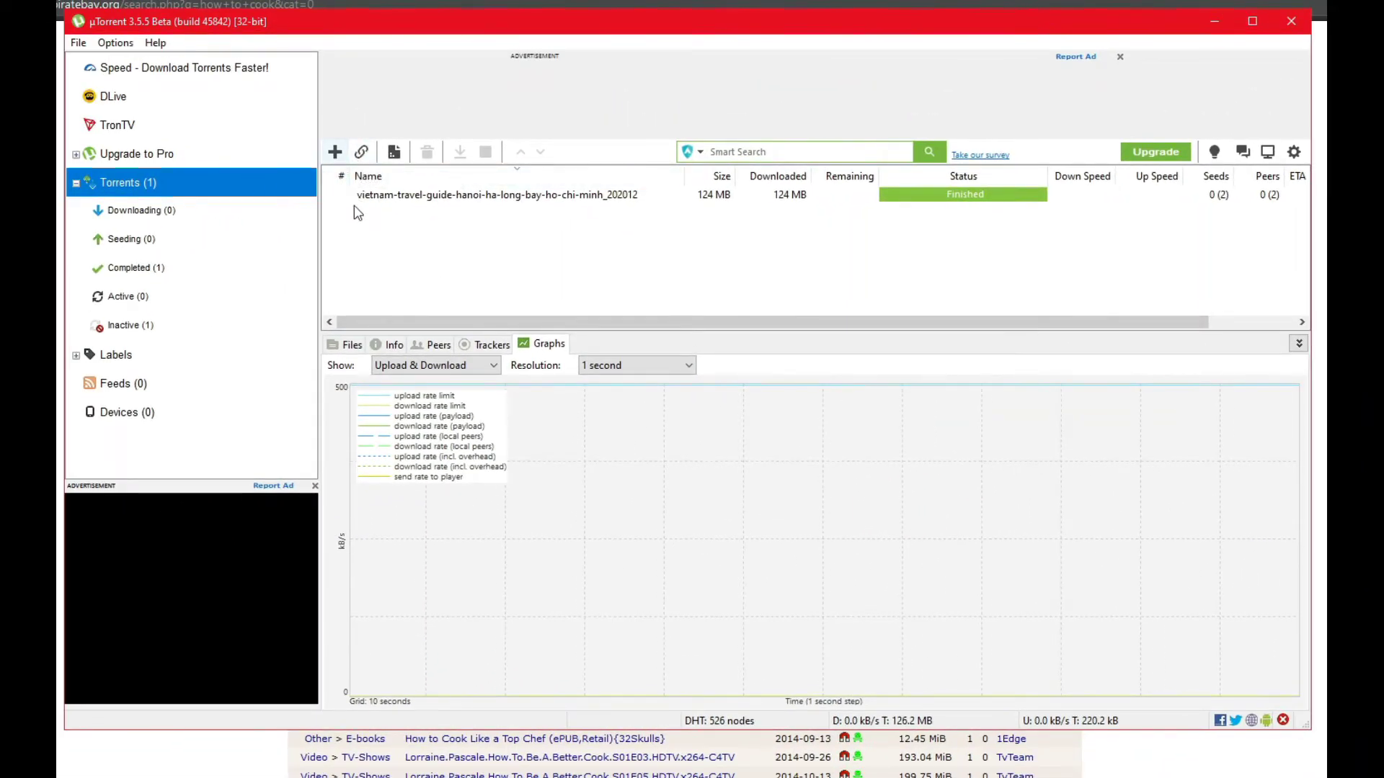
left_click(362, 154)
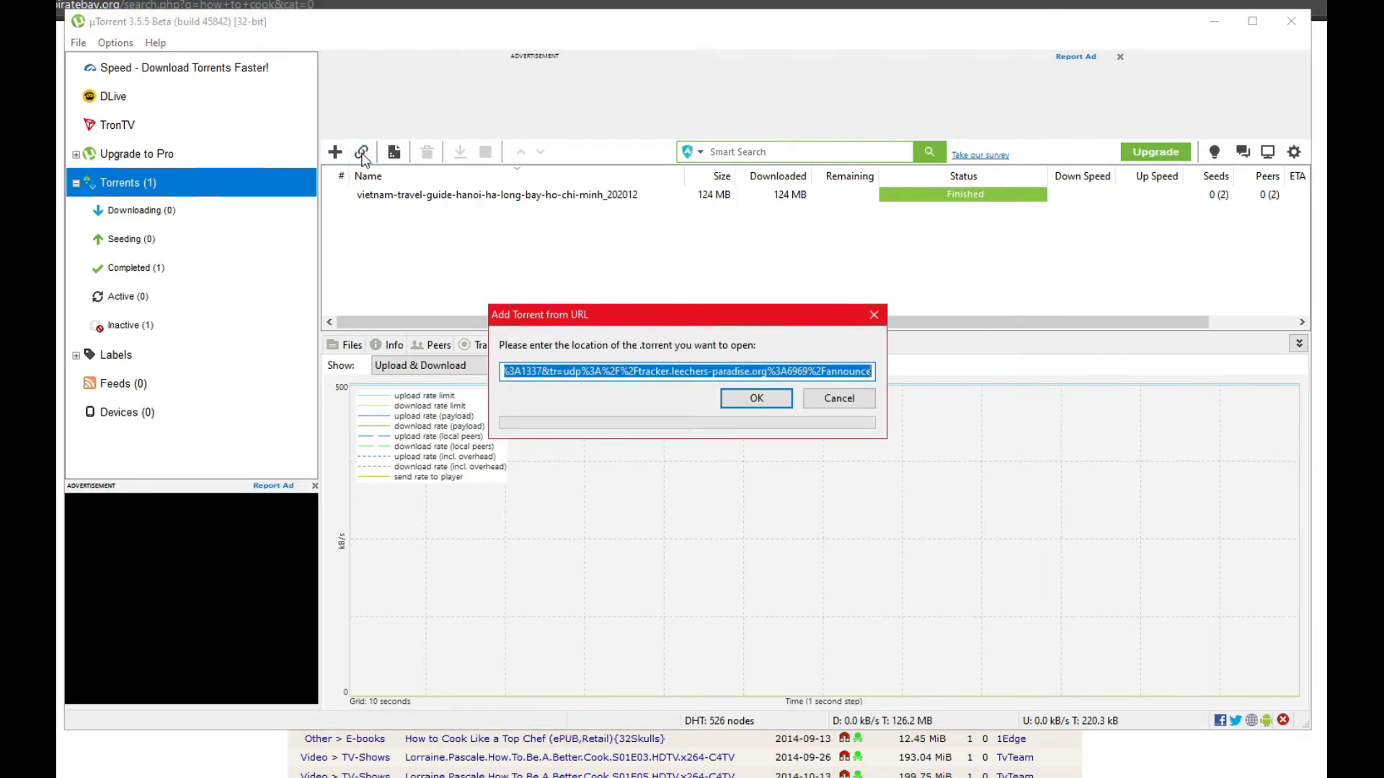
left_click_drag(782, 373, 429, 371)
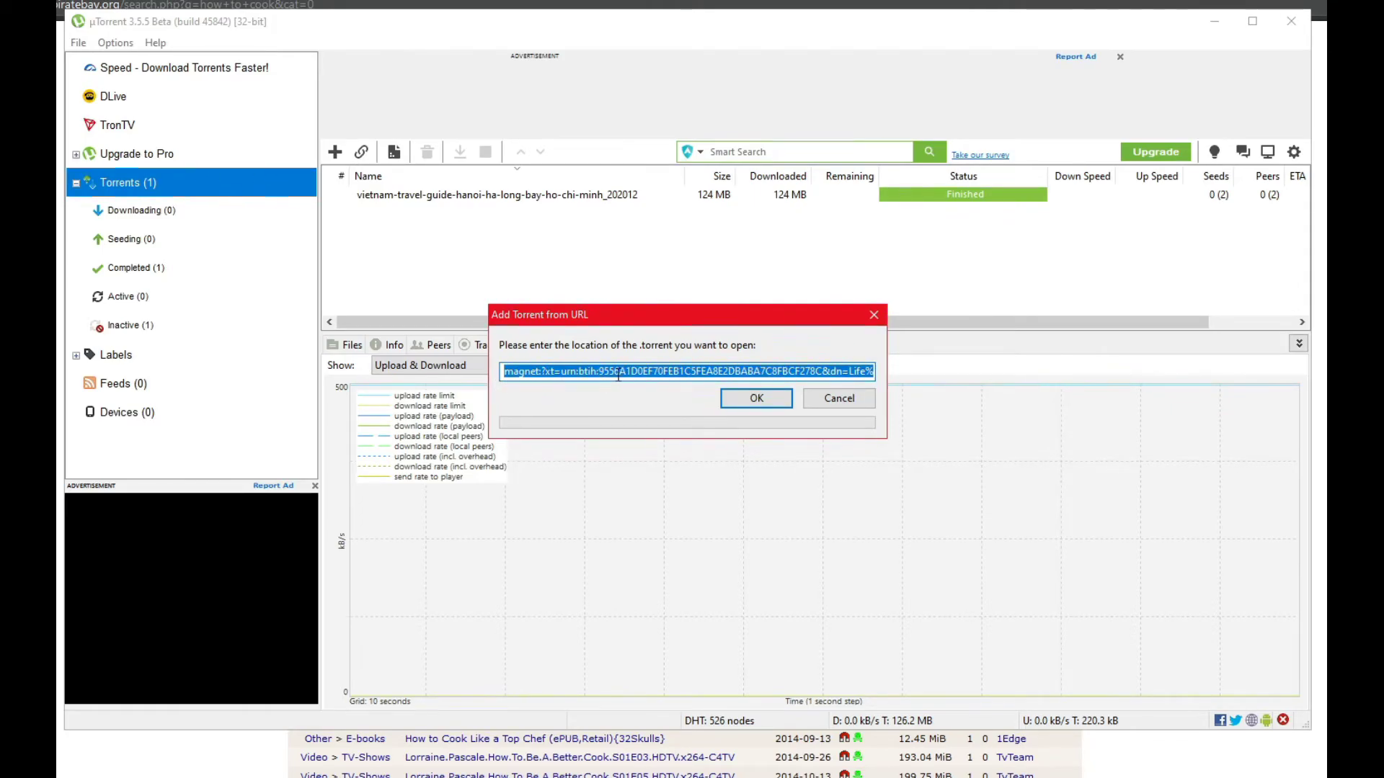
left_click(767, 395)
left_click(399, 196)
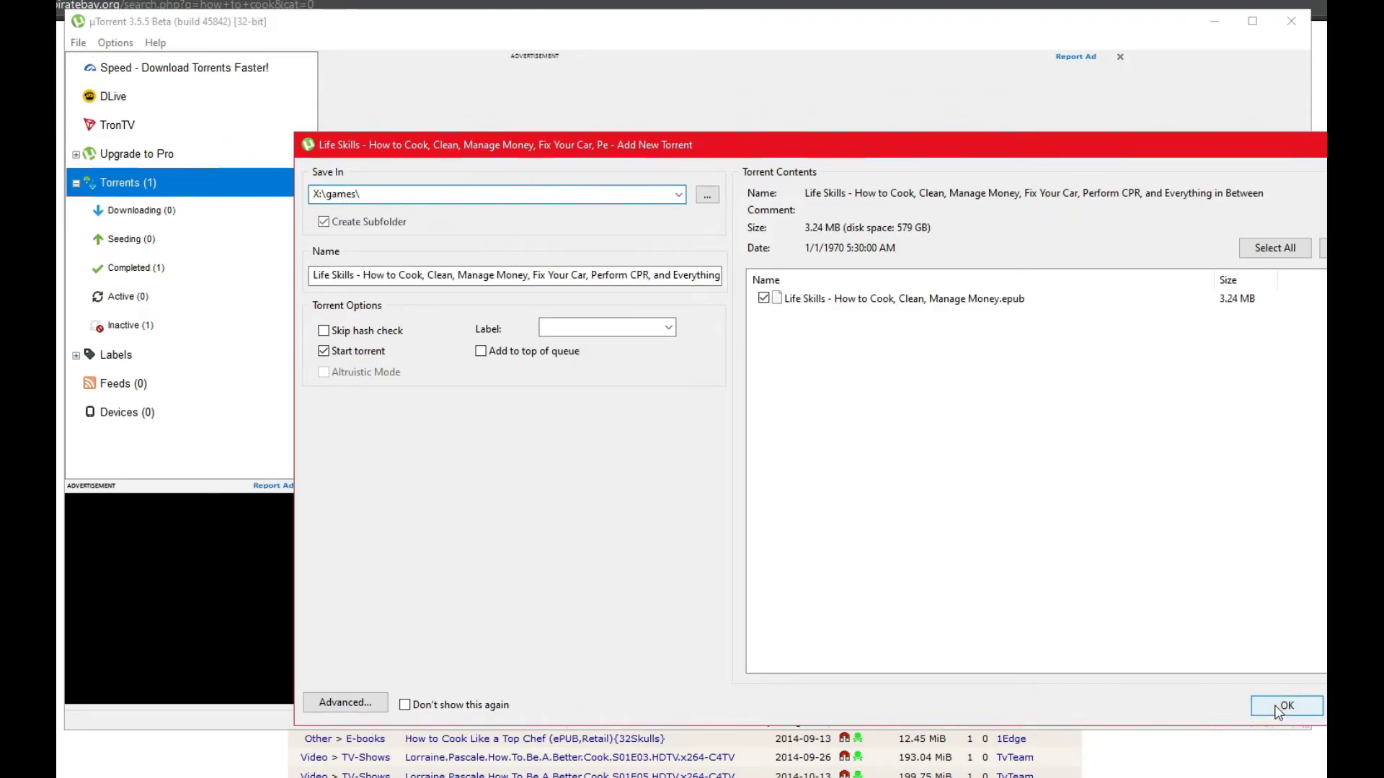
left_click(1285, 705)
- Compare the file lists and download status of the Life Skills and Vietnam travel guide torrents
left_click(462, 197)
left_click(470, 212)
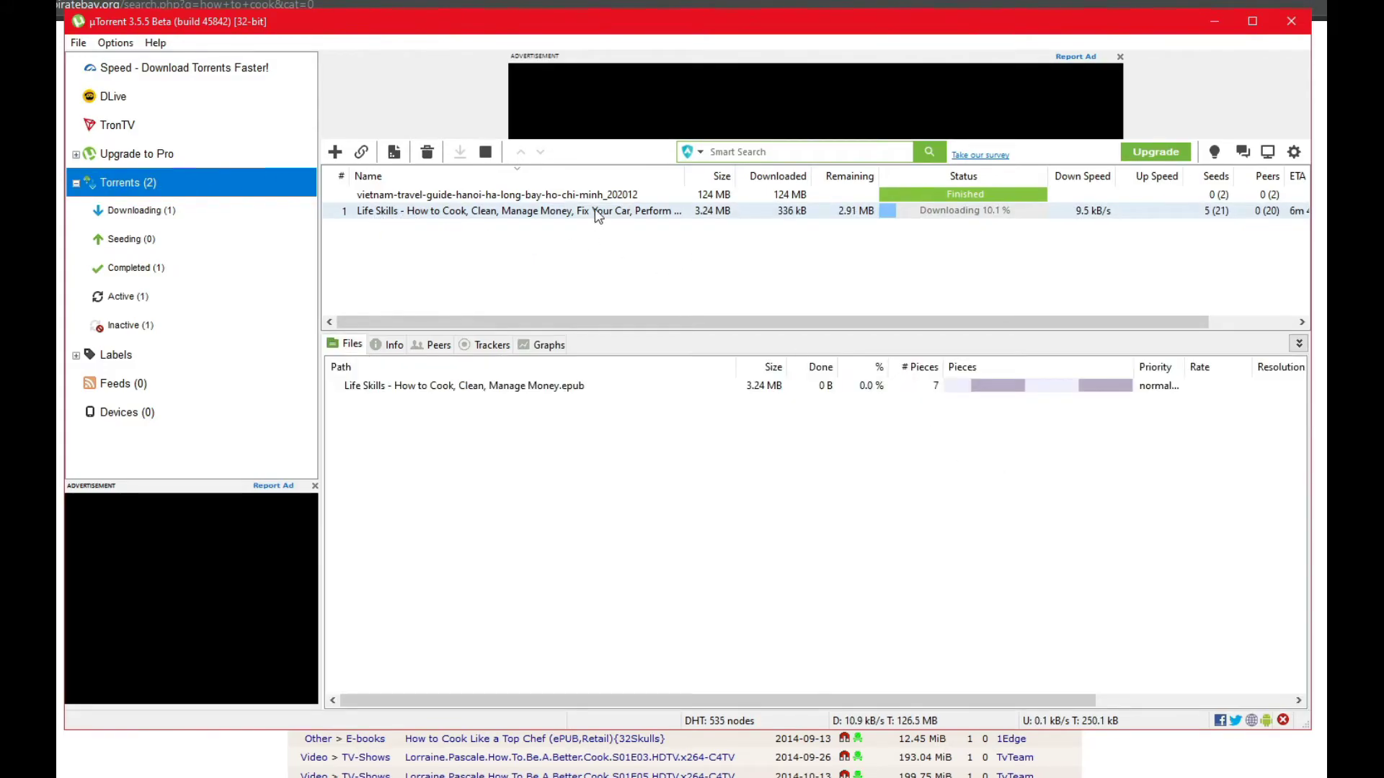
left_click(604, 196)
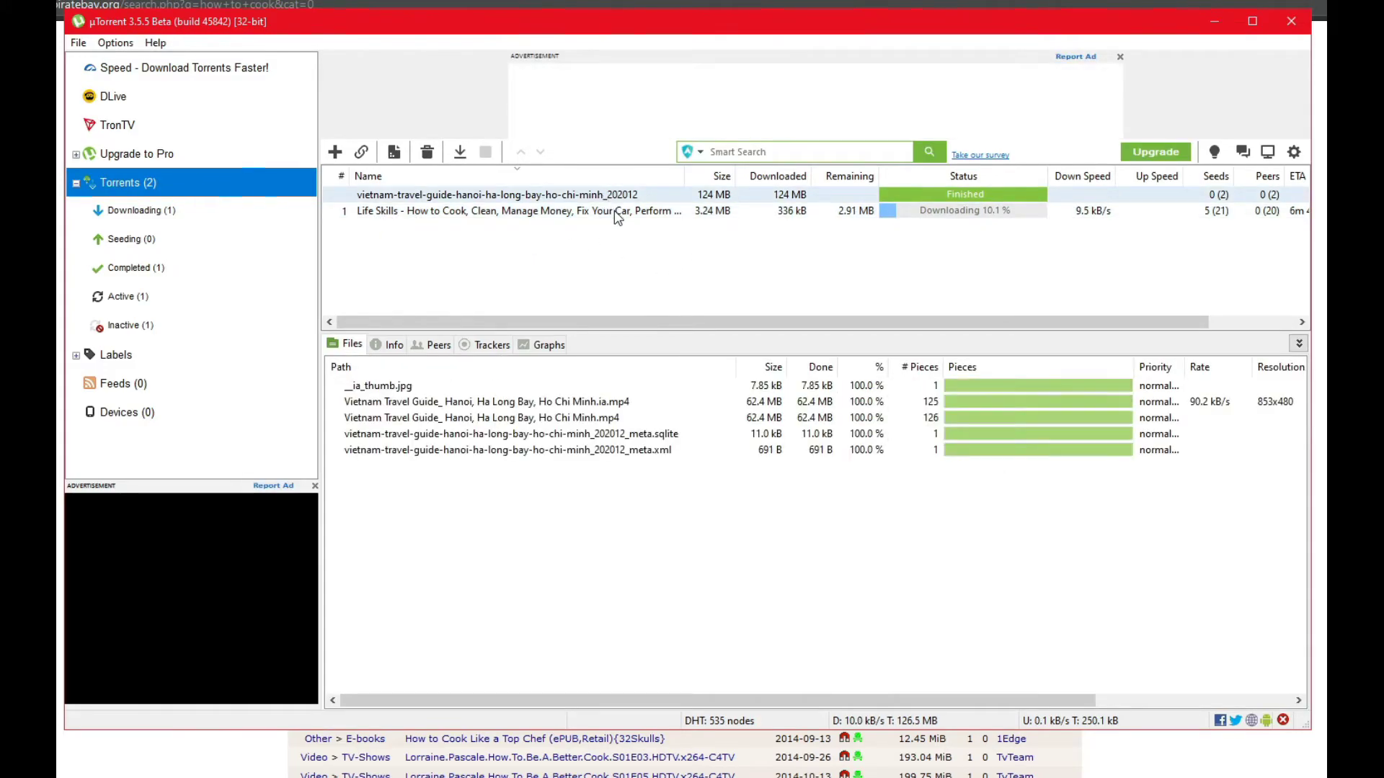
left_click(618, 216)
left_click_drag(620, 20, 606, 31)
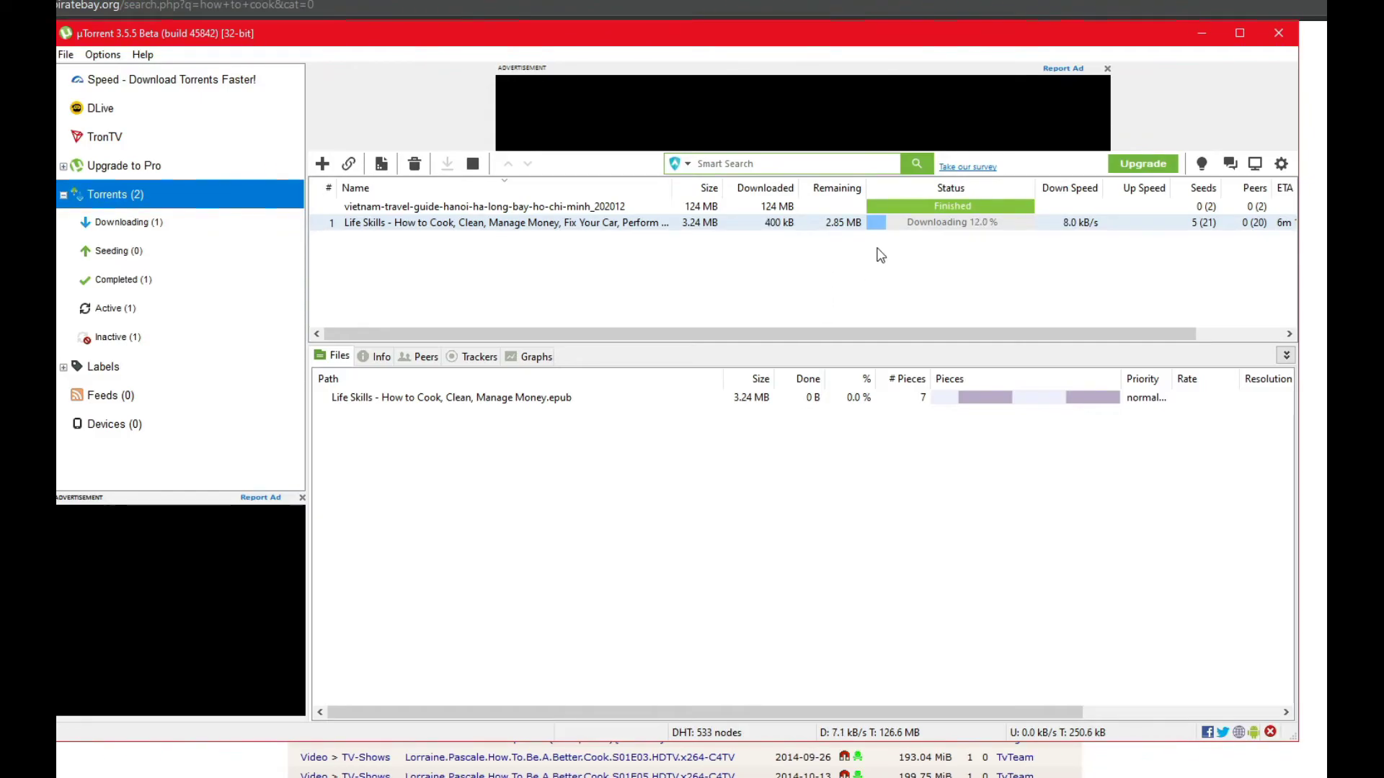
left_click(771, 208)
left_click(781, 223)
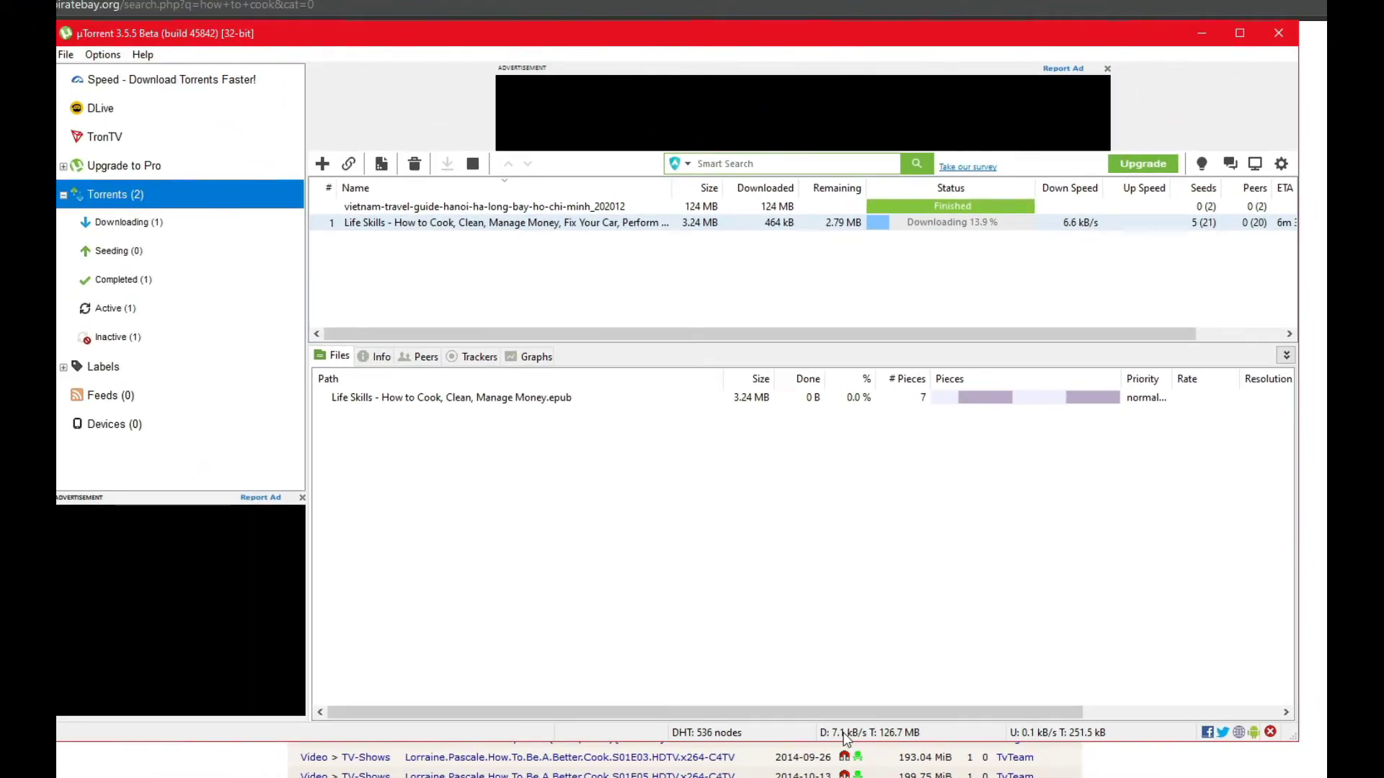
- Review the available global download and upload speed limits, leaving both choices without selecting a new limit
right_click(827, 729)
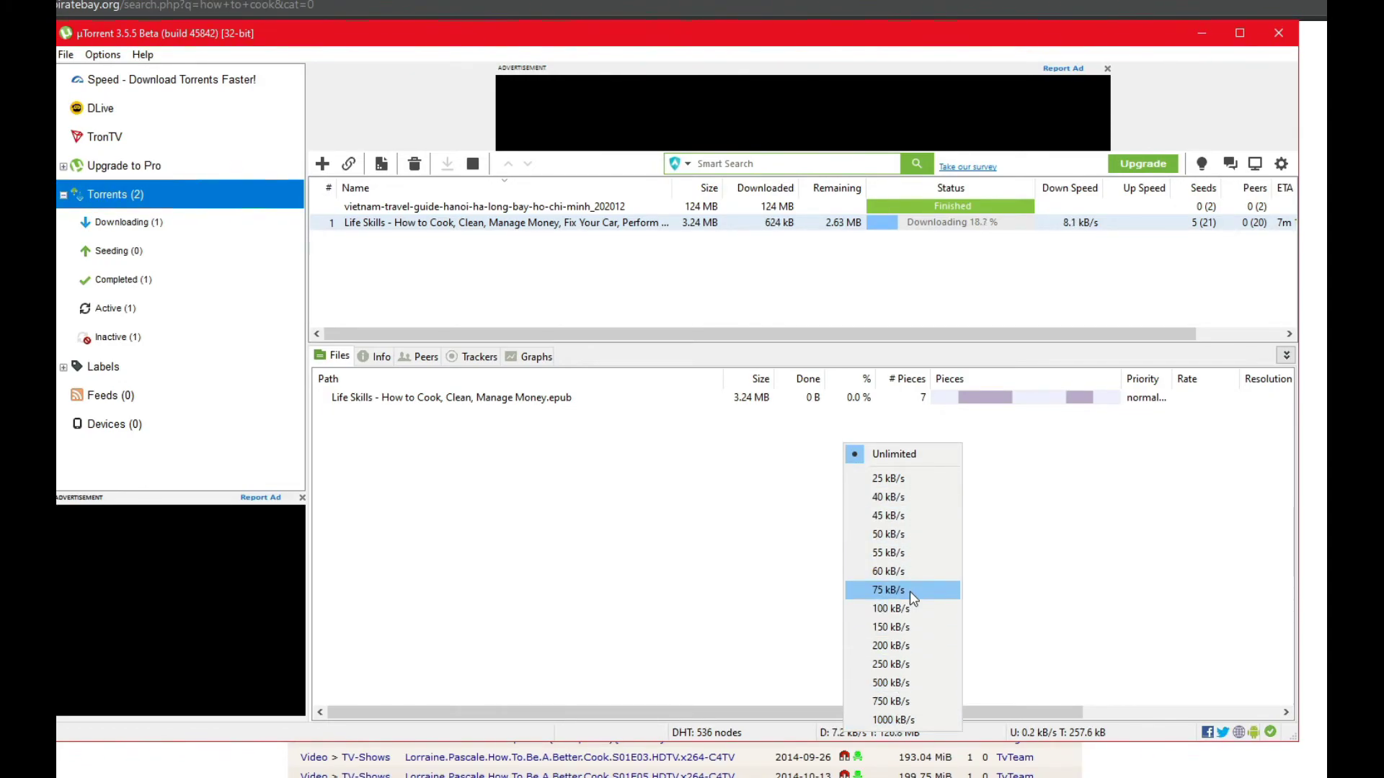
left_click(1036, 594)
left_click(725, 209)
left_click(725, 227)
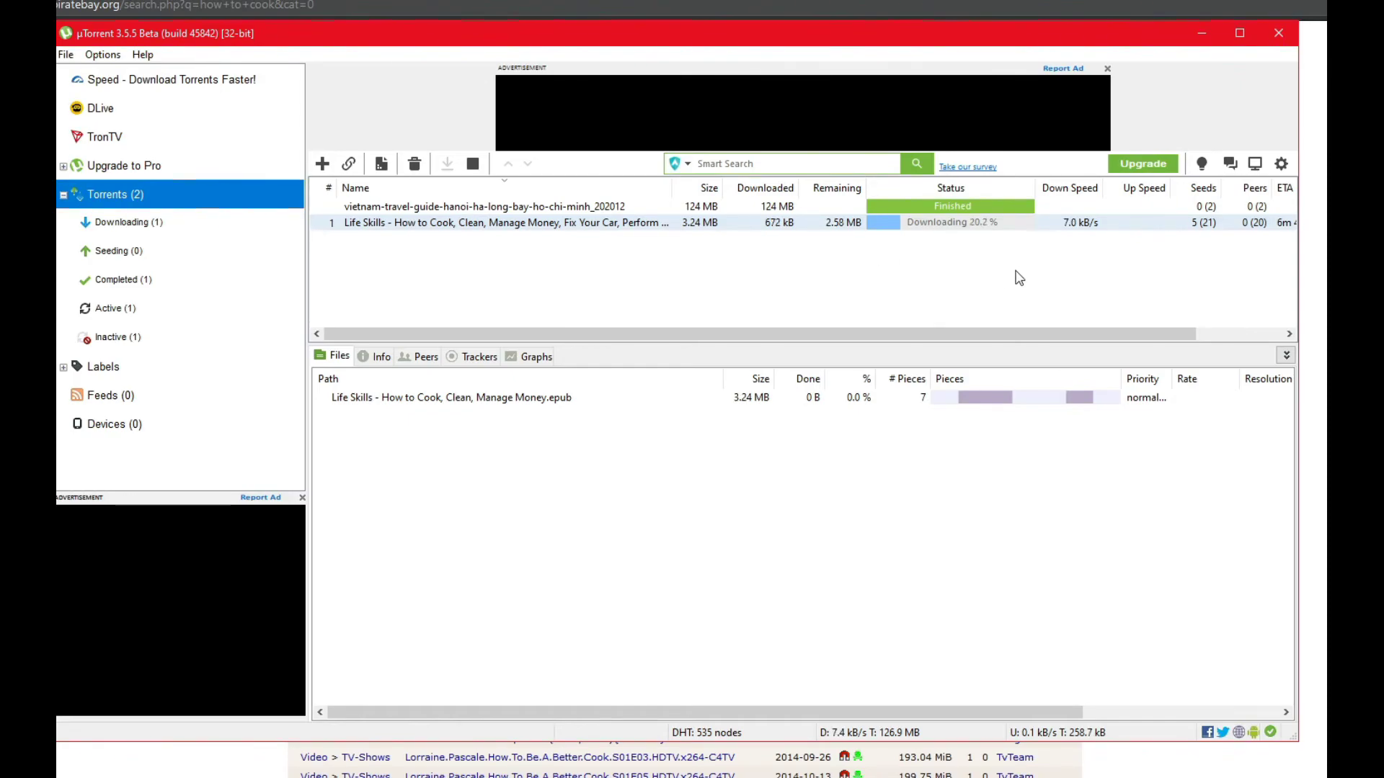
right_click(1037, 735)
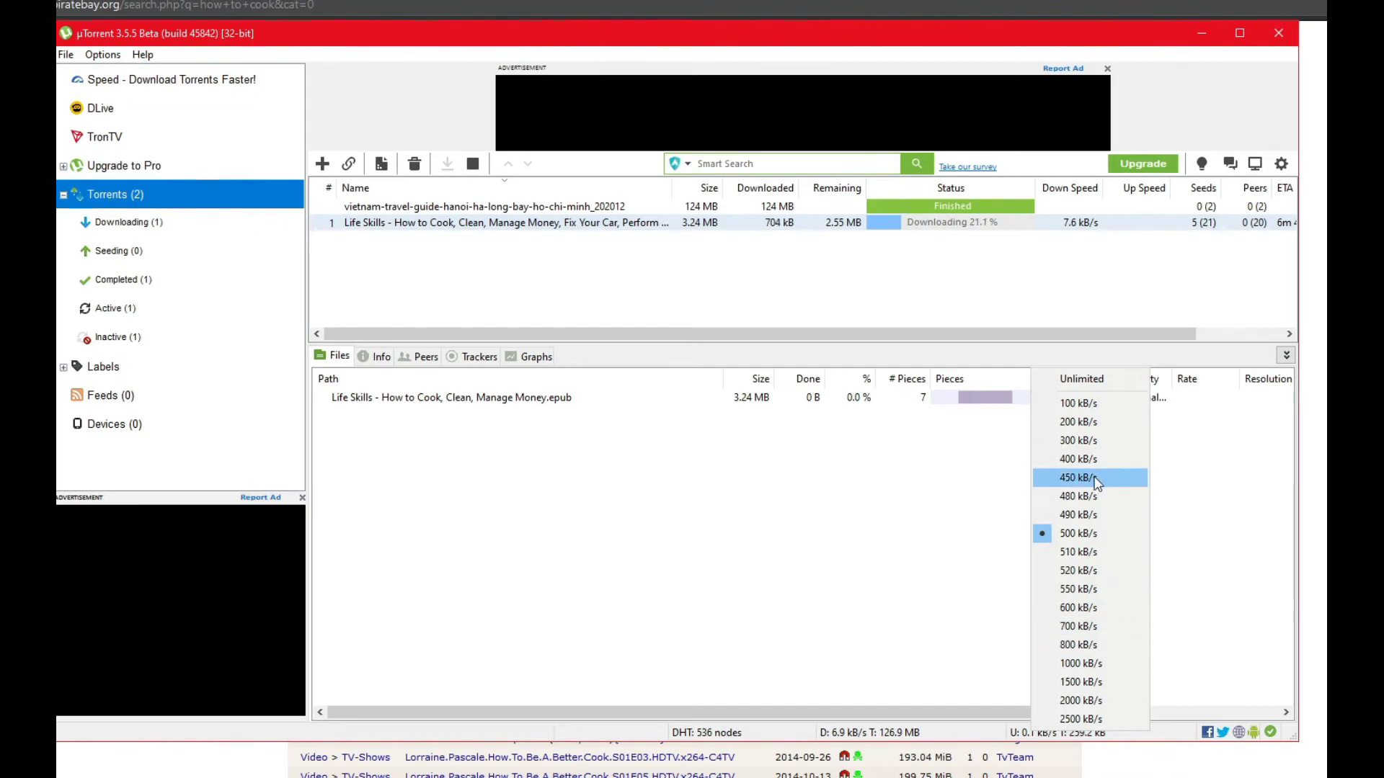
left_click(1017, 735)
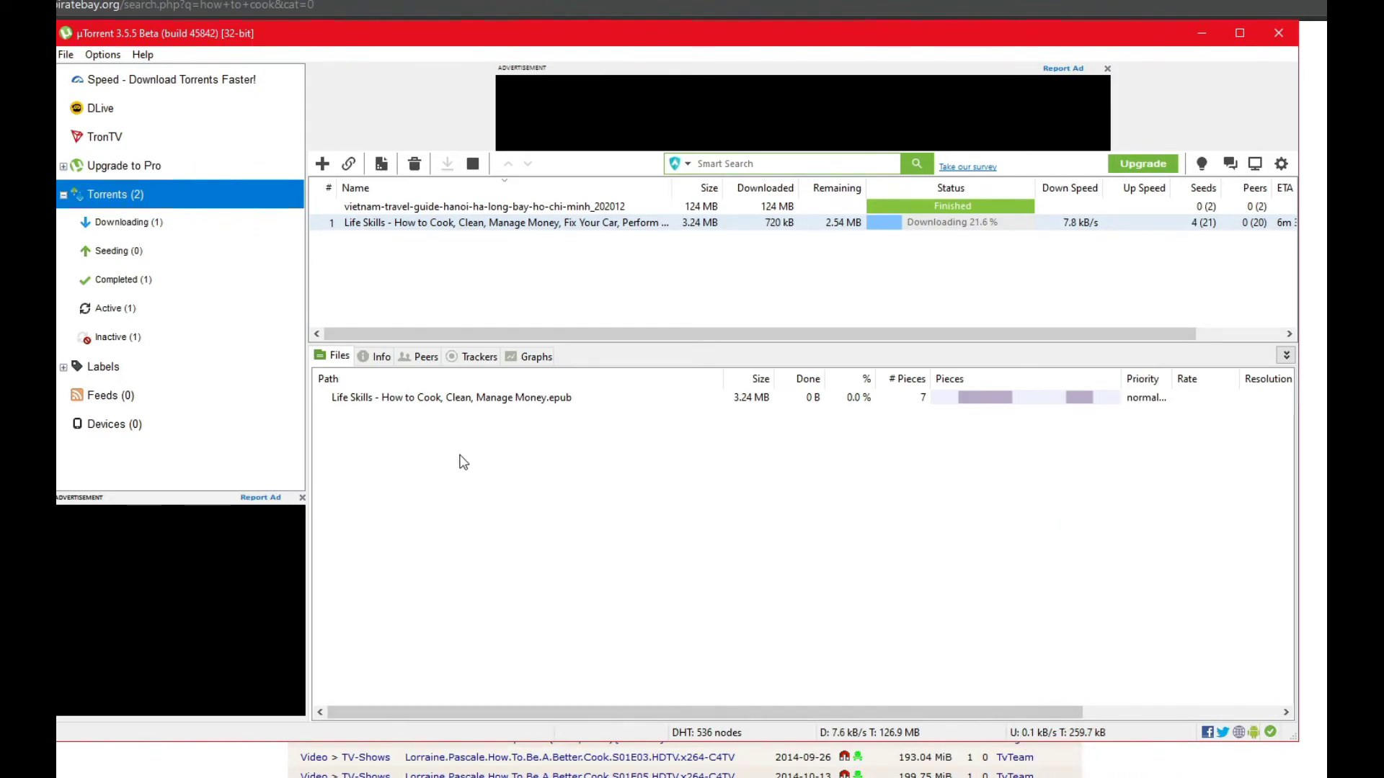
- Examine the ETA and Seeds/Peers columns for the Life Skills download in the torrent list
left_click(785, 207)
left_click(1067, 223)
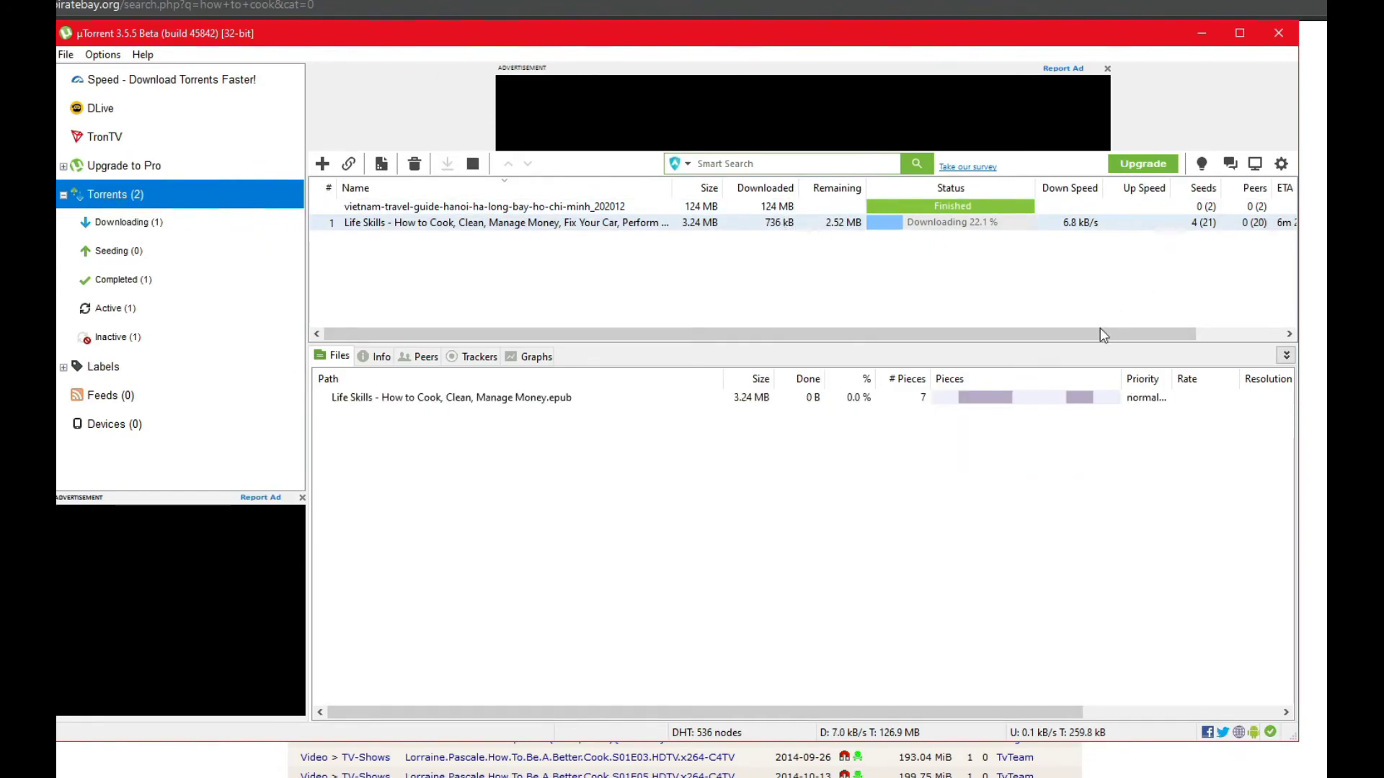
left_click_drag(1112, 329, 1198, 333)
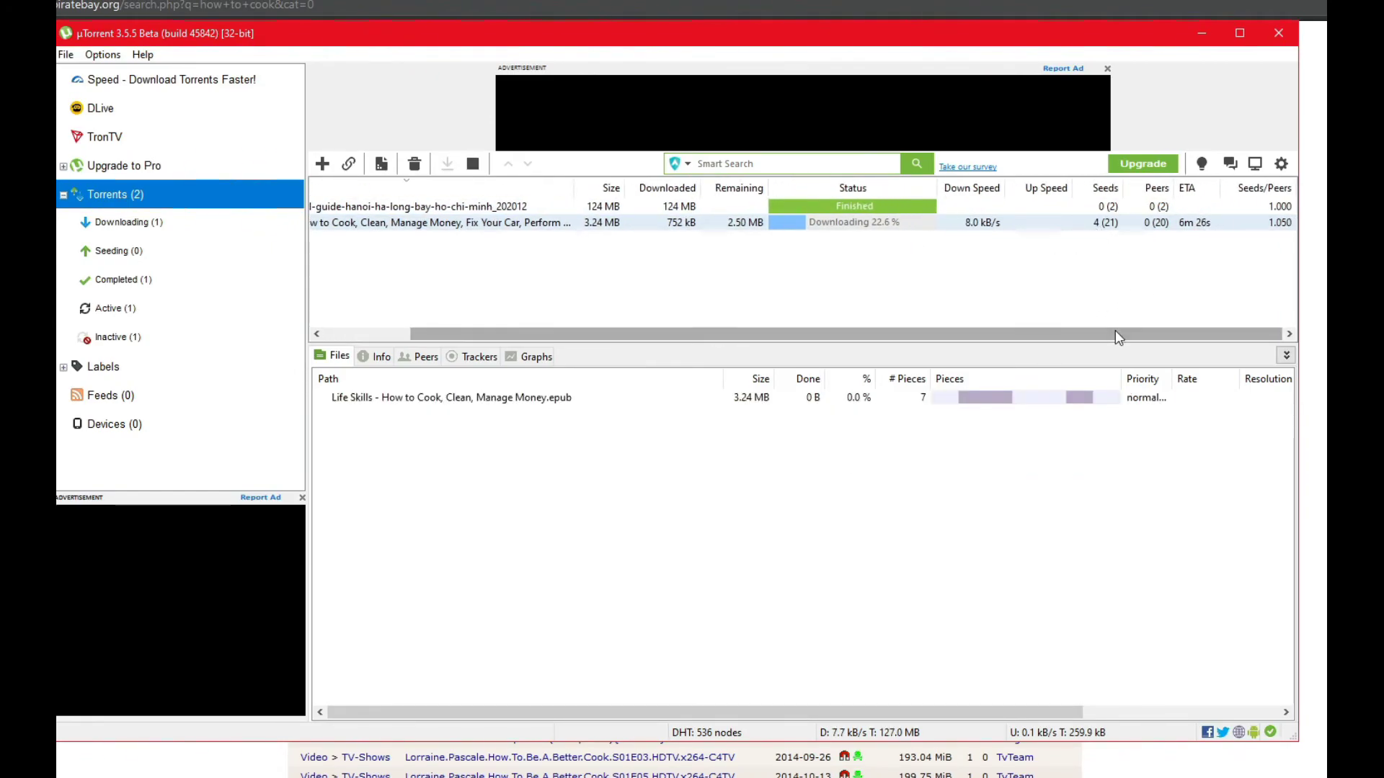
left_click_drag(1114, 332, 1028, 340)
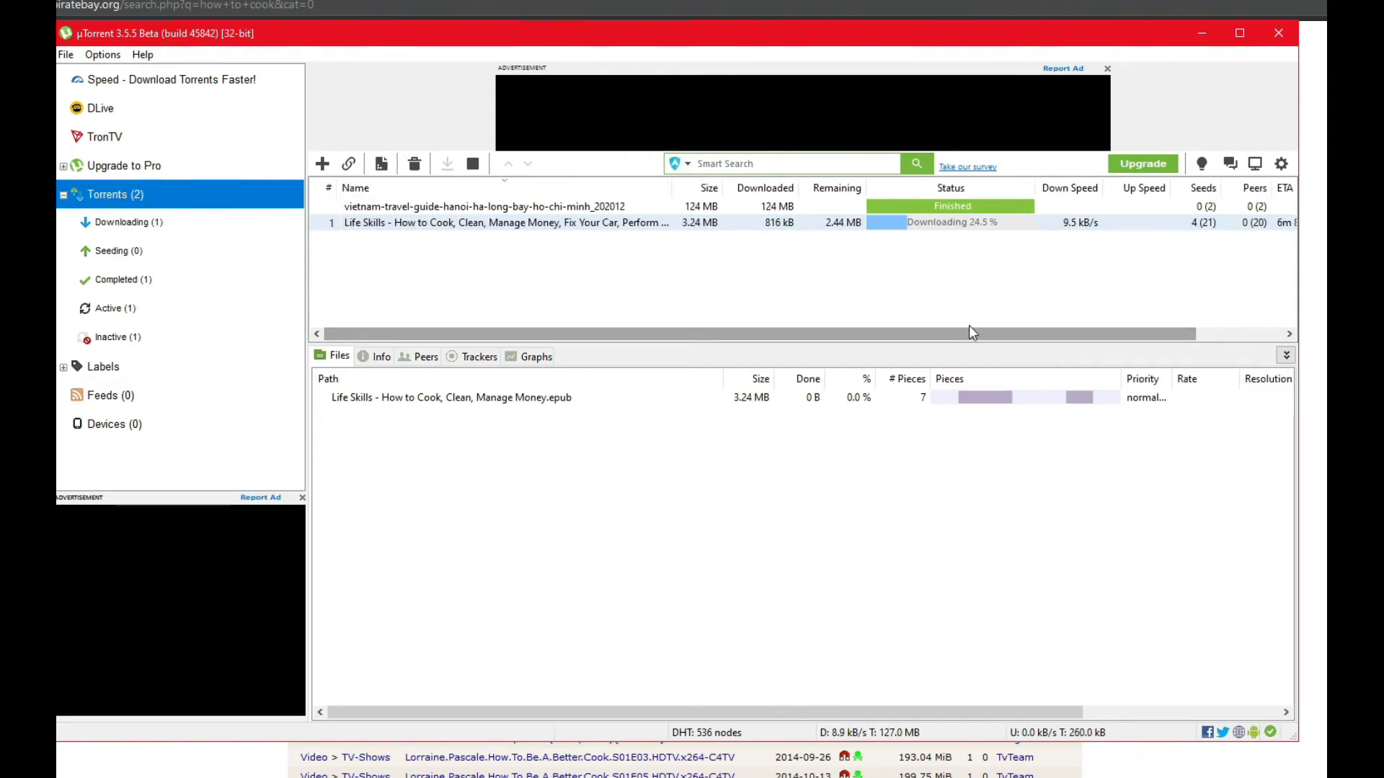
left_click(400, 207)
left_click(410, 221)
left_click(413, 207)
left_click(416, 222)
left_click(418, 207)
left_click(418, 221)
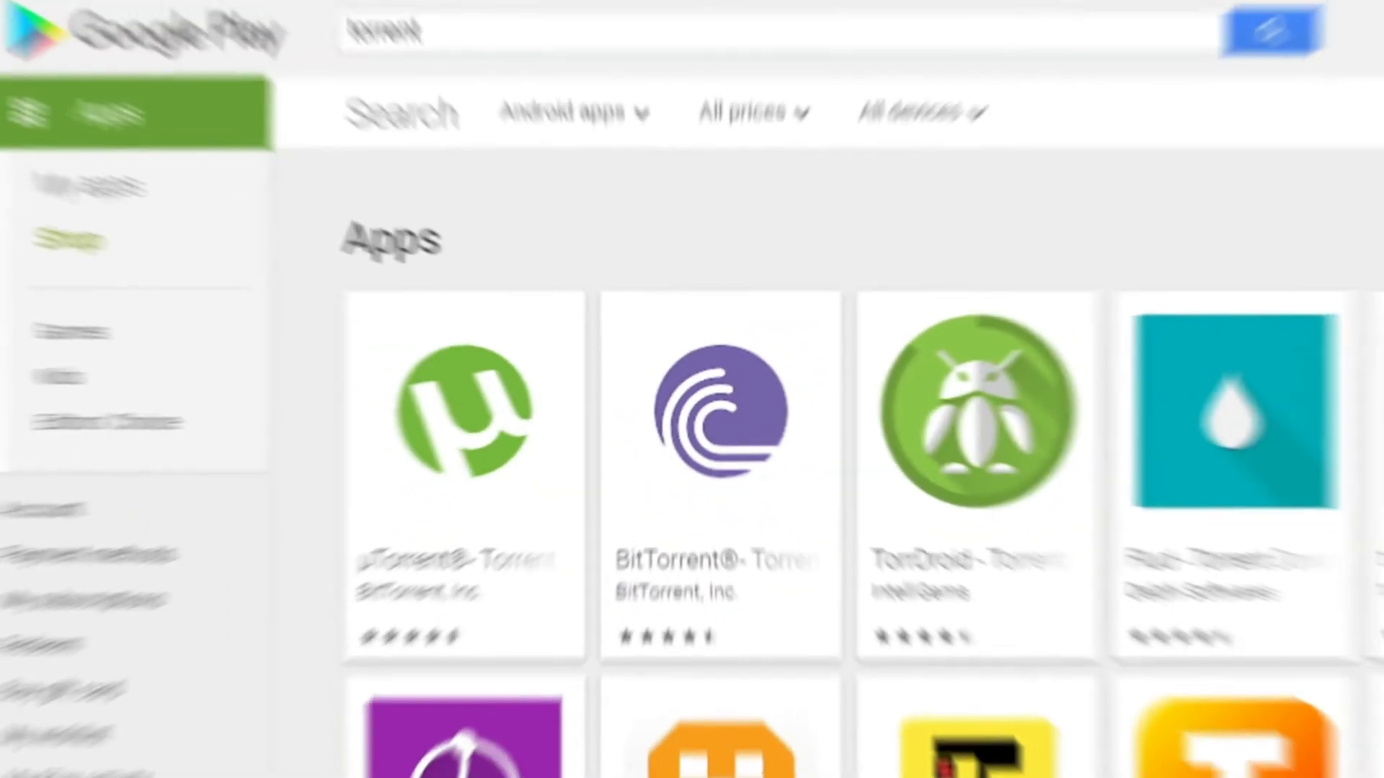